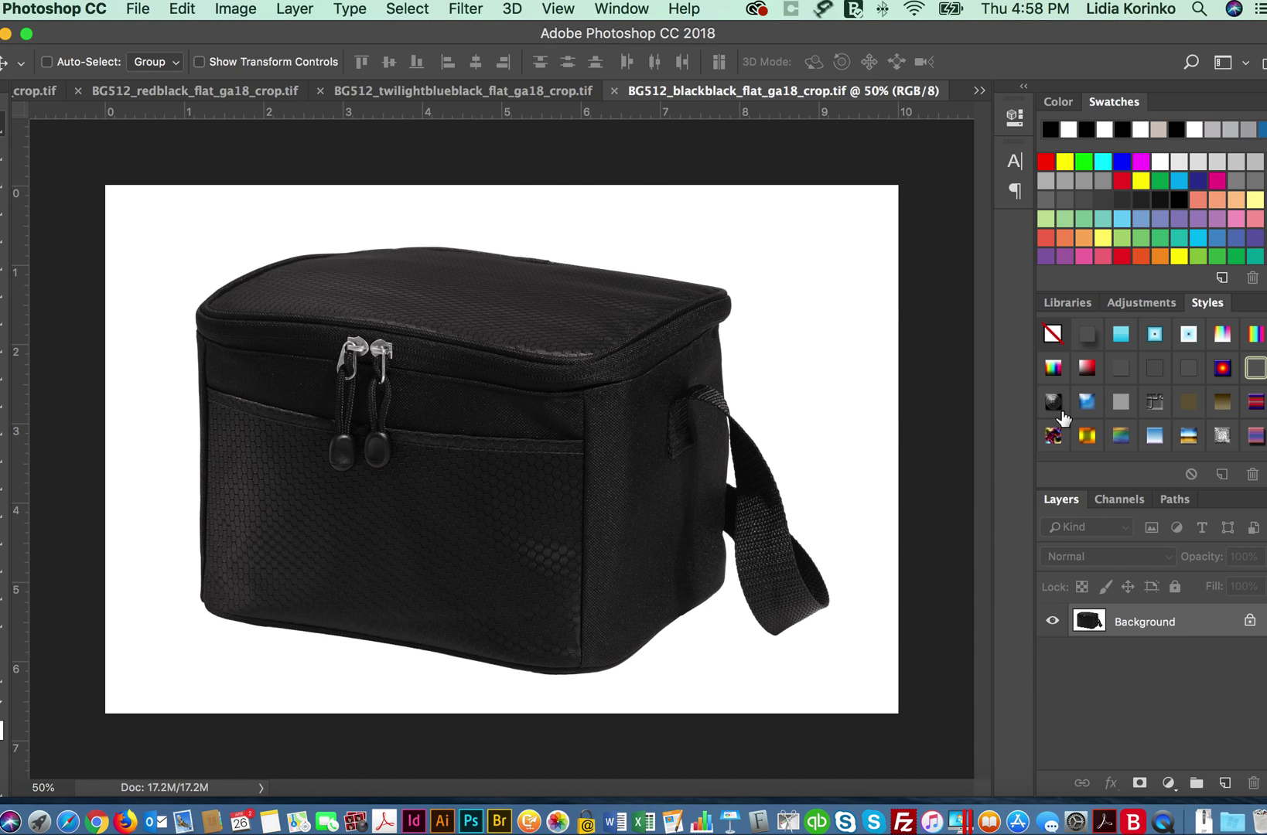
Look through the open lunch bag colour images and return to the black bag image
{"action": "left_click", "coordinate": [475, 91]}
{"action": "left_click", "coordinate": [234, 96]}
{"action": "left_click", "coordinate": [509, 94]}
{"action": "left_click", "coordinate": [762, 94]}
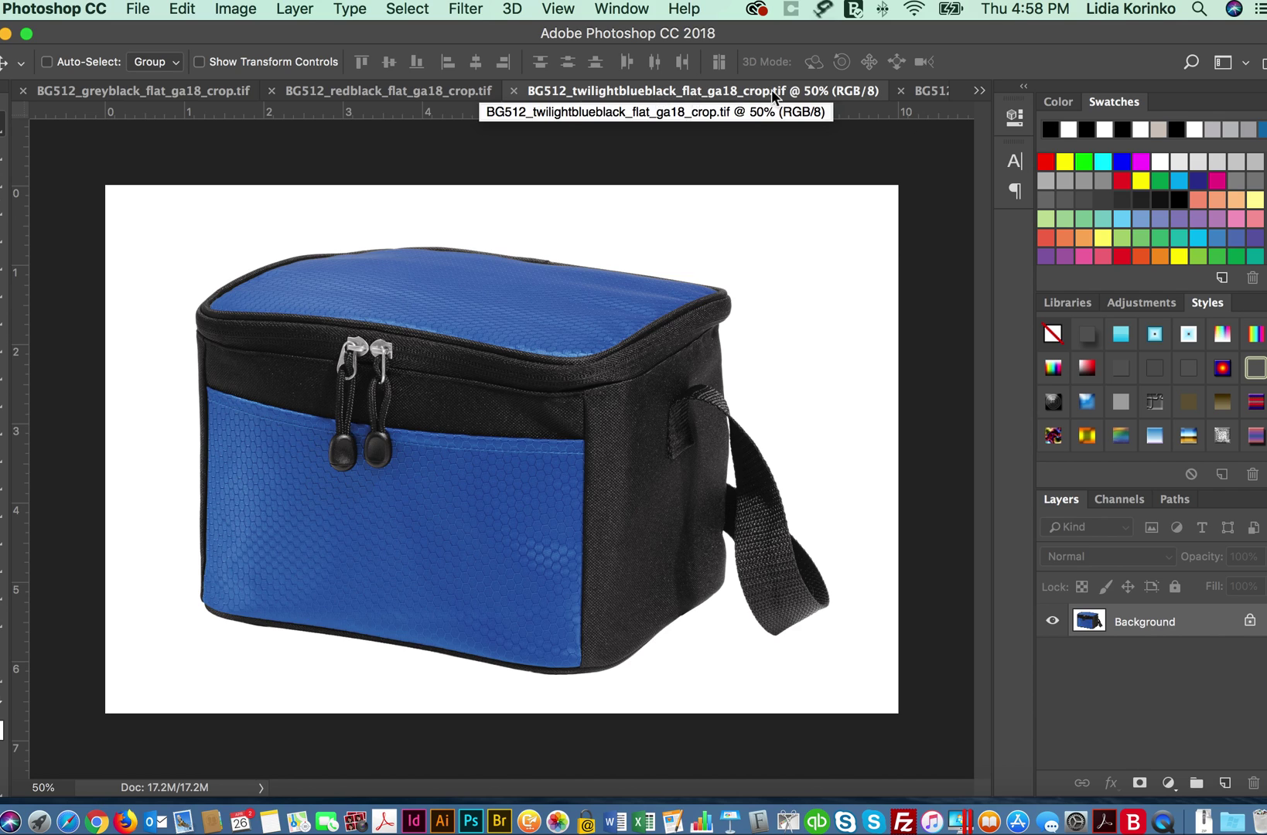
{"action": "left_click", "coordinate": [935, 91]}
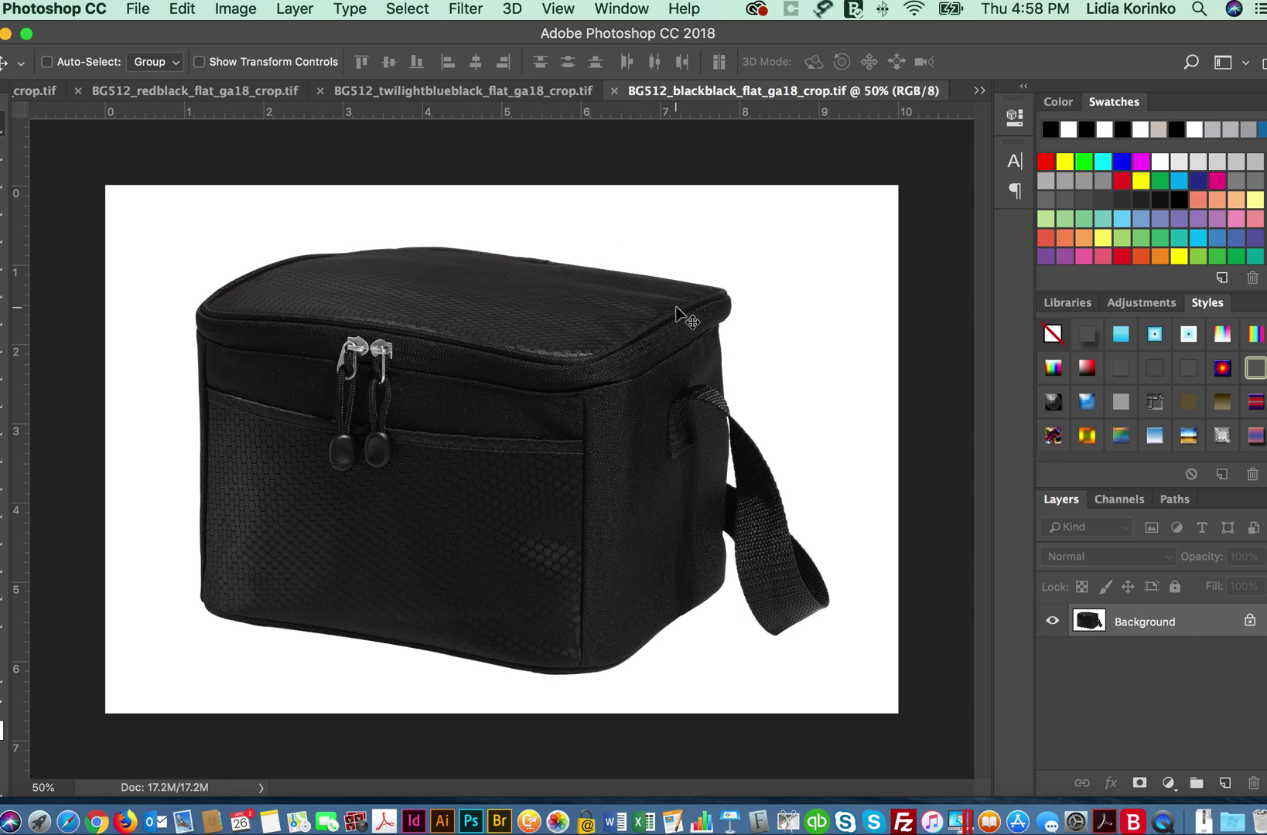
Save the black bag image as BG512_Lunchbag_working in Photoshop format in the f16 folder
{"action": "left_click", "coordinate": [135, 11]}
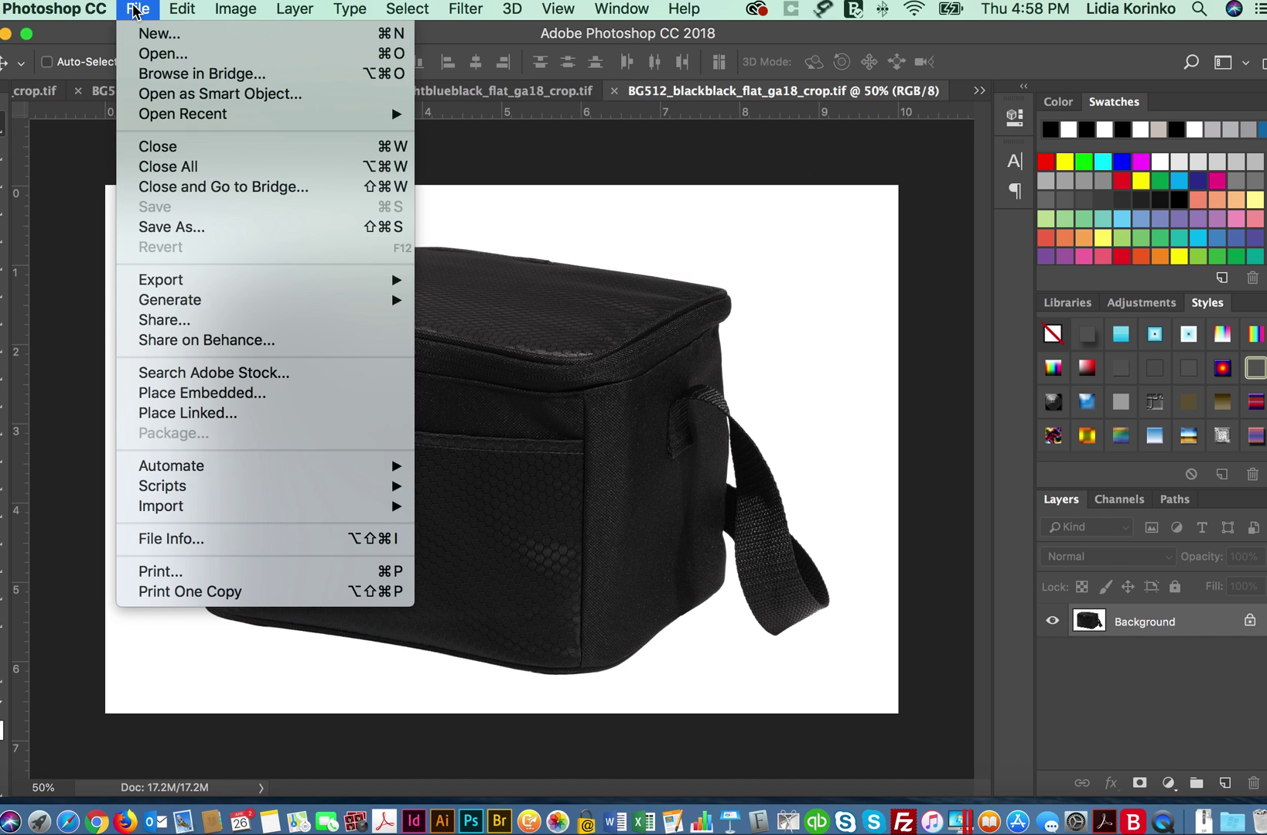
{"action": "left_click", "coordinate": [136, 11]}
{"action": "left_click", "coordinate": [136, 9]}
{"action": "left_click", "coordinate": [151, 228]}
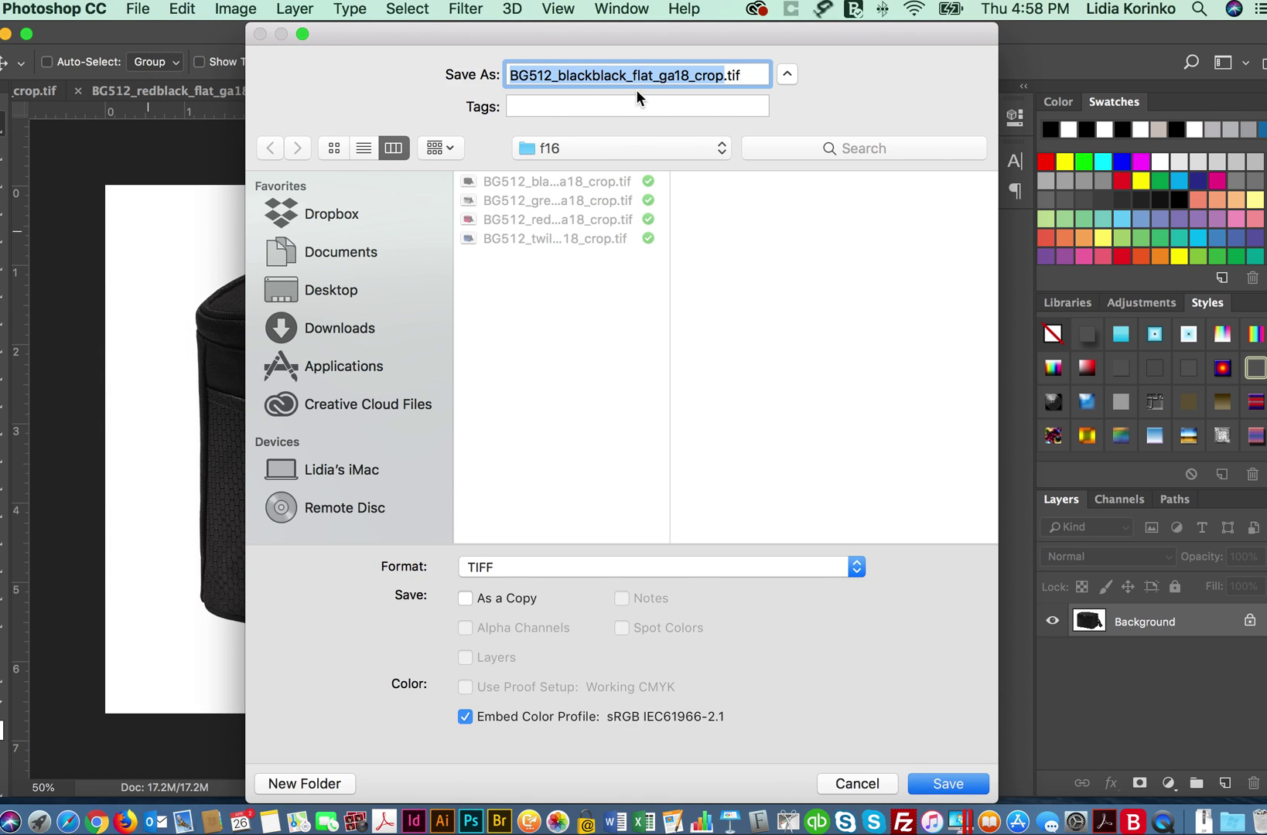
{"action": "left_click", "coordinate": [636, 76]}
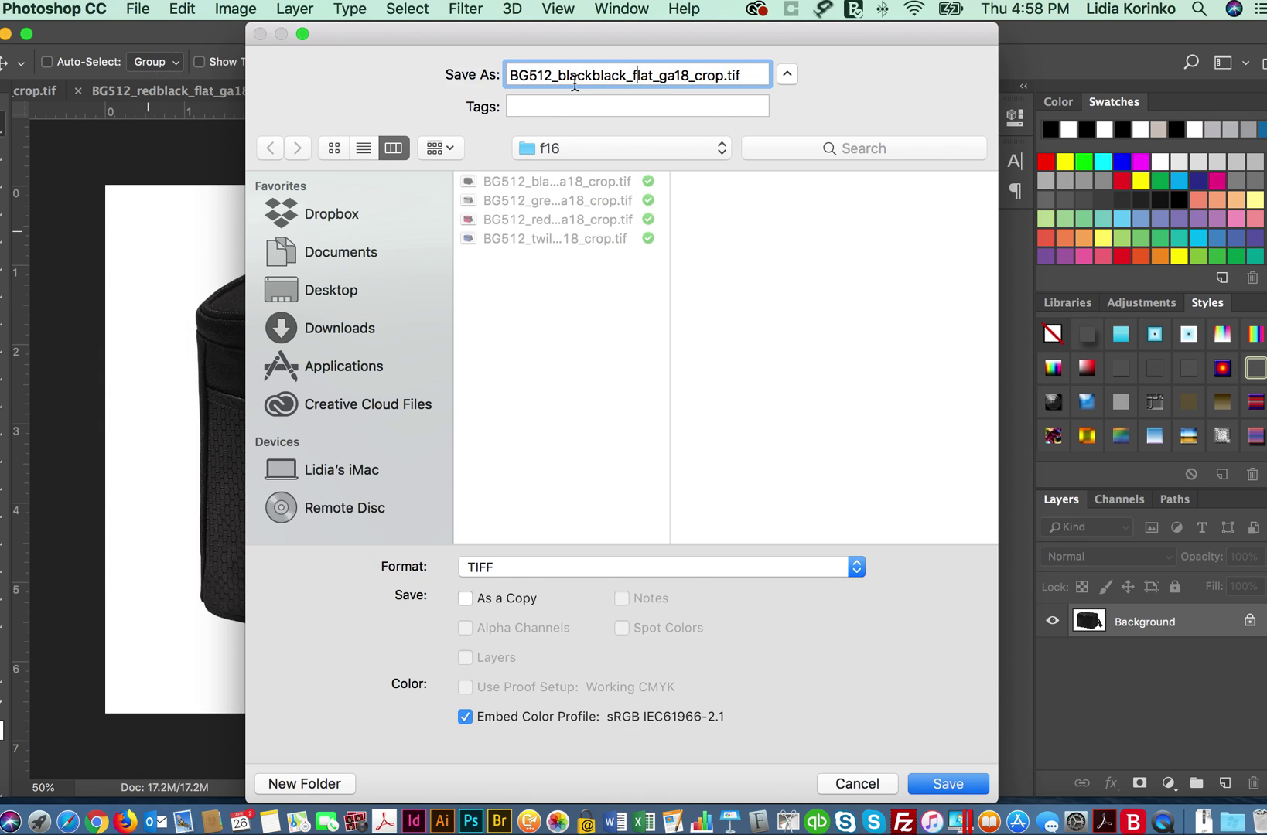
{"action": "left_click_drag", "start_coordinate": [557, 75], "coordinate": [717, 71]}
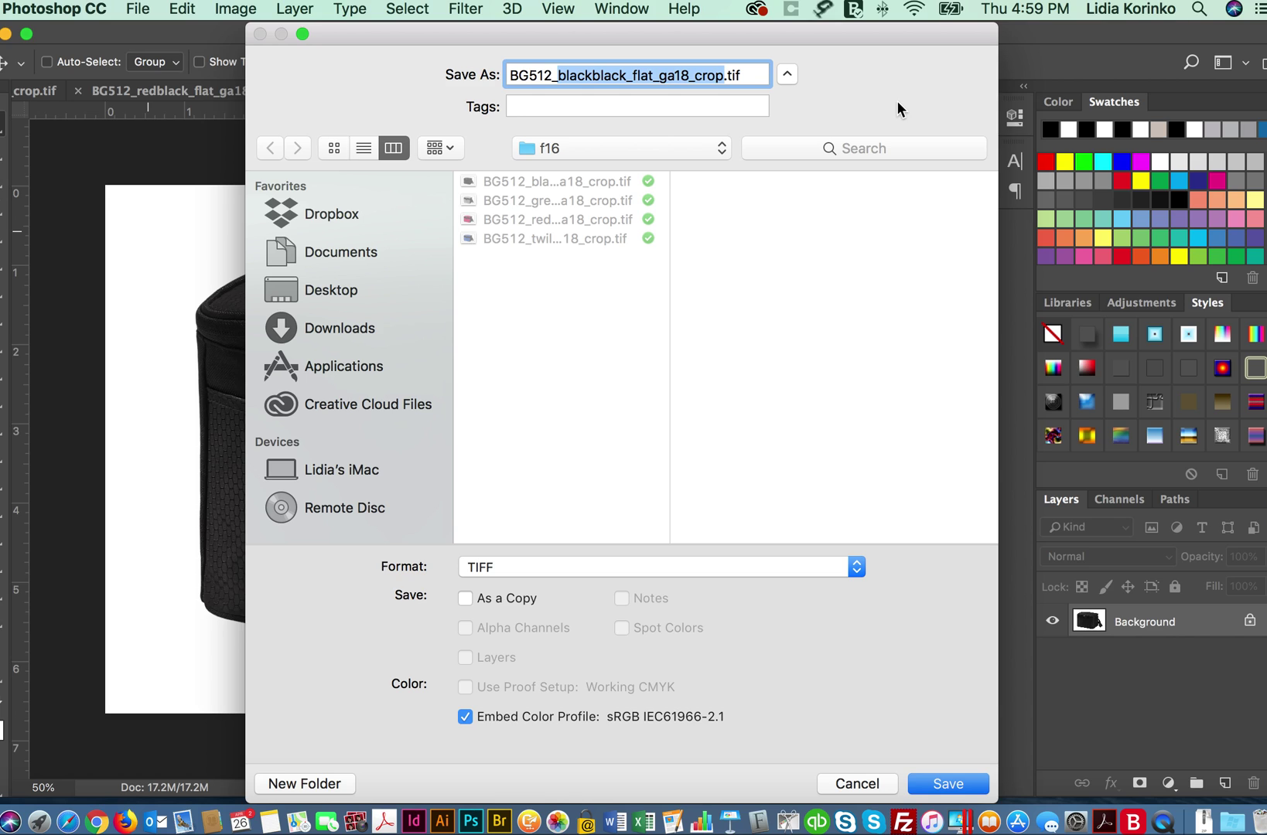
{"action": "type", "text": "Lunchbag"}
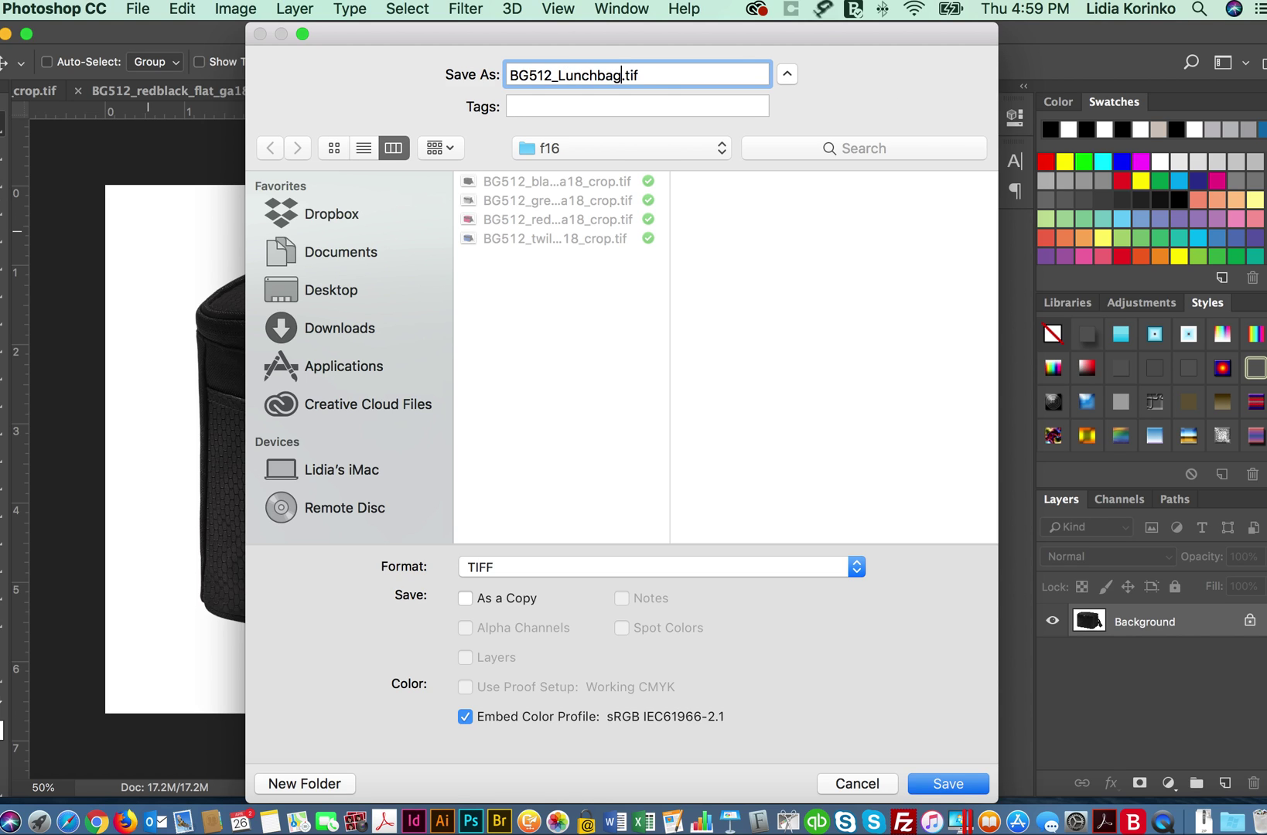
{"action": "type", "text": "_working"}
{"action": "left_click", "coordinate": [743, 567]}
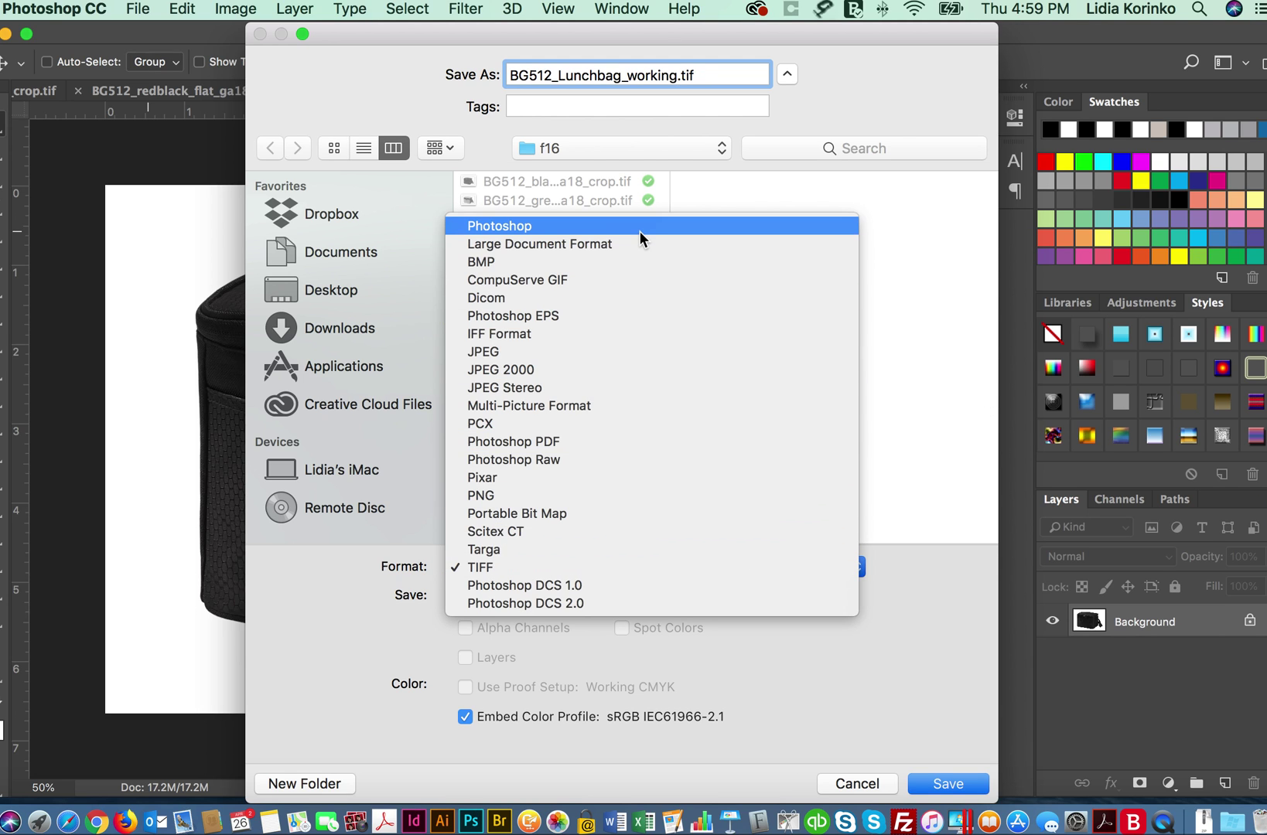
{"action": "left_click", "coordinate": [665, 385]}
{"action": "left_click", "coordinate": [944, 784]}
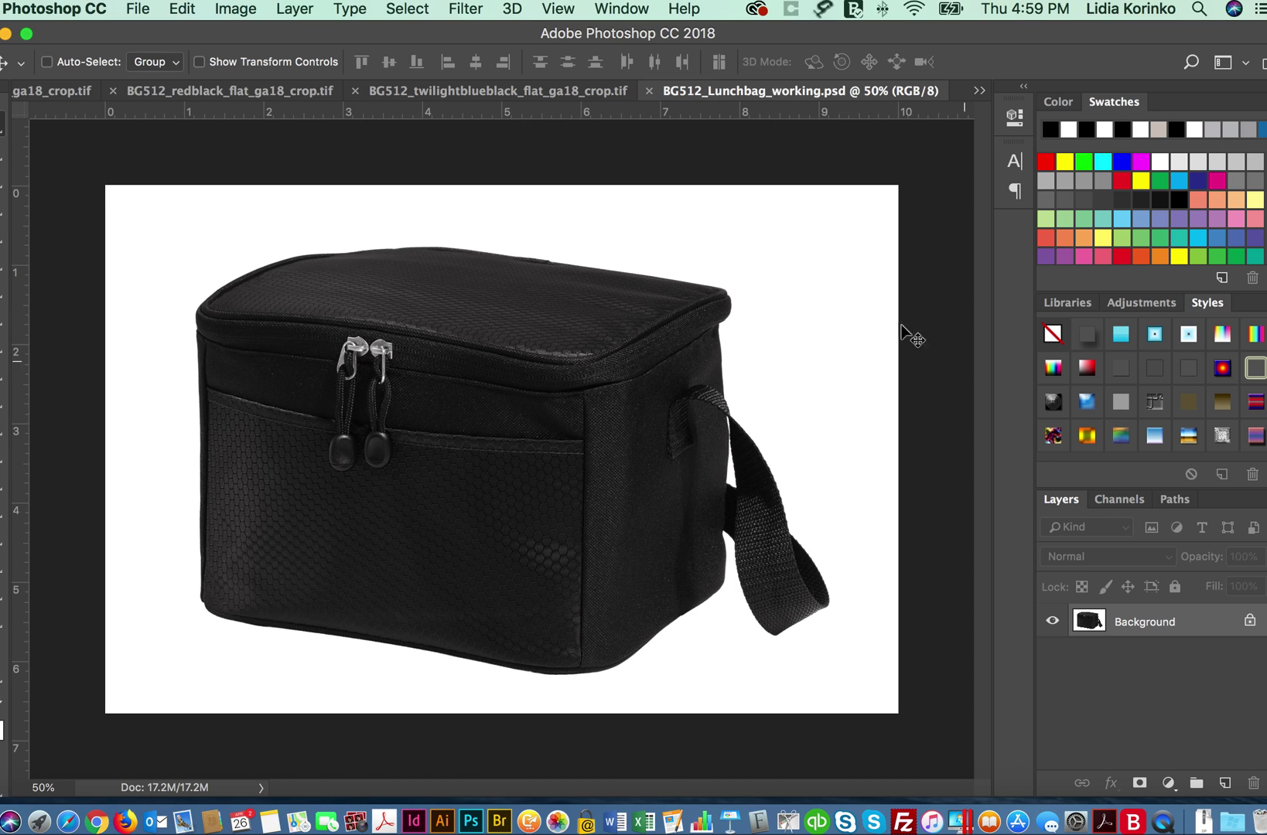
Set the working file's canvas size to 3000 by 3000 pixels, keeping the bag centred
{"action": "left_click", "coordinate": [225, 9]}
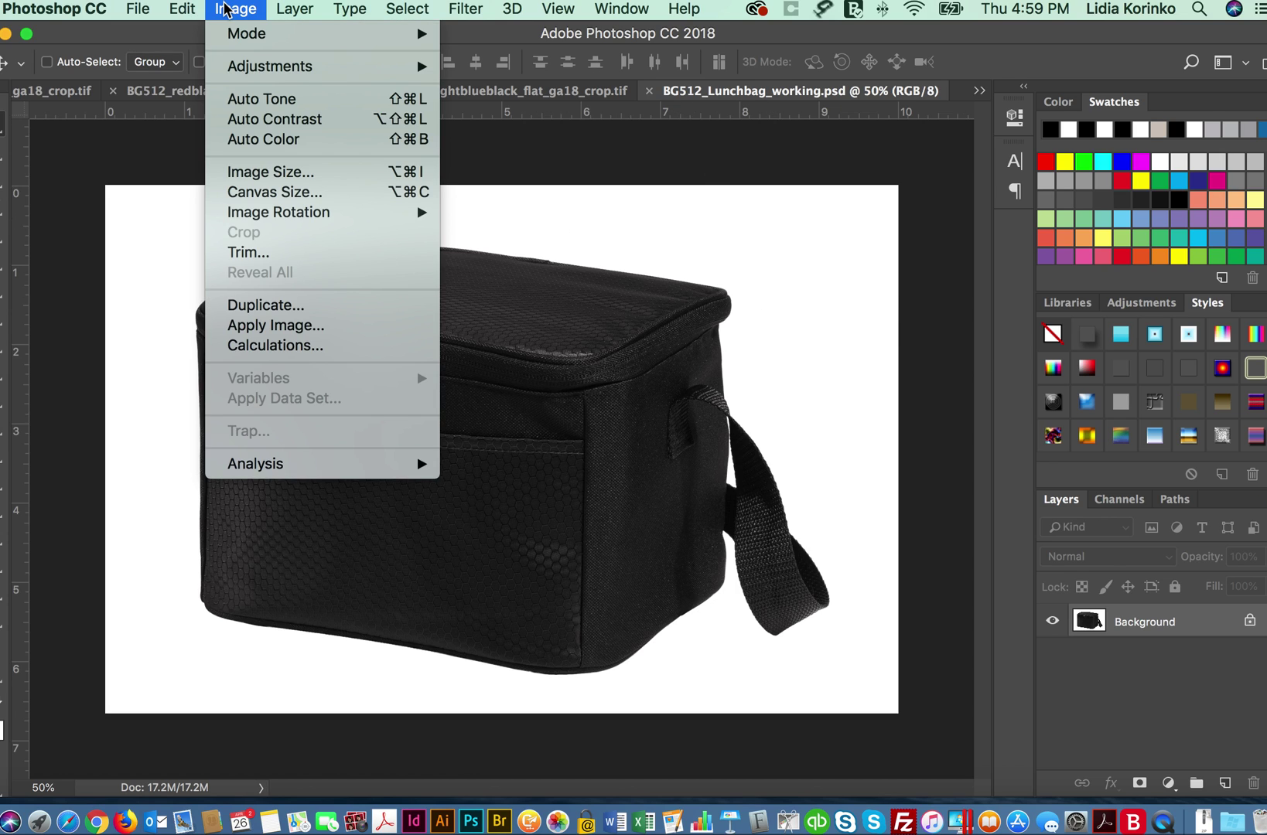
{"action": "left_click", "coordinate": [266, 193]}
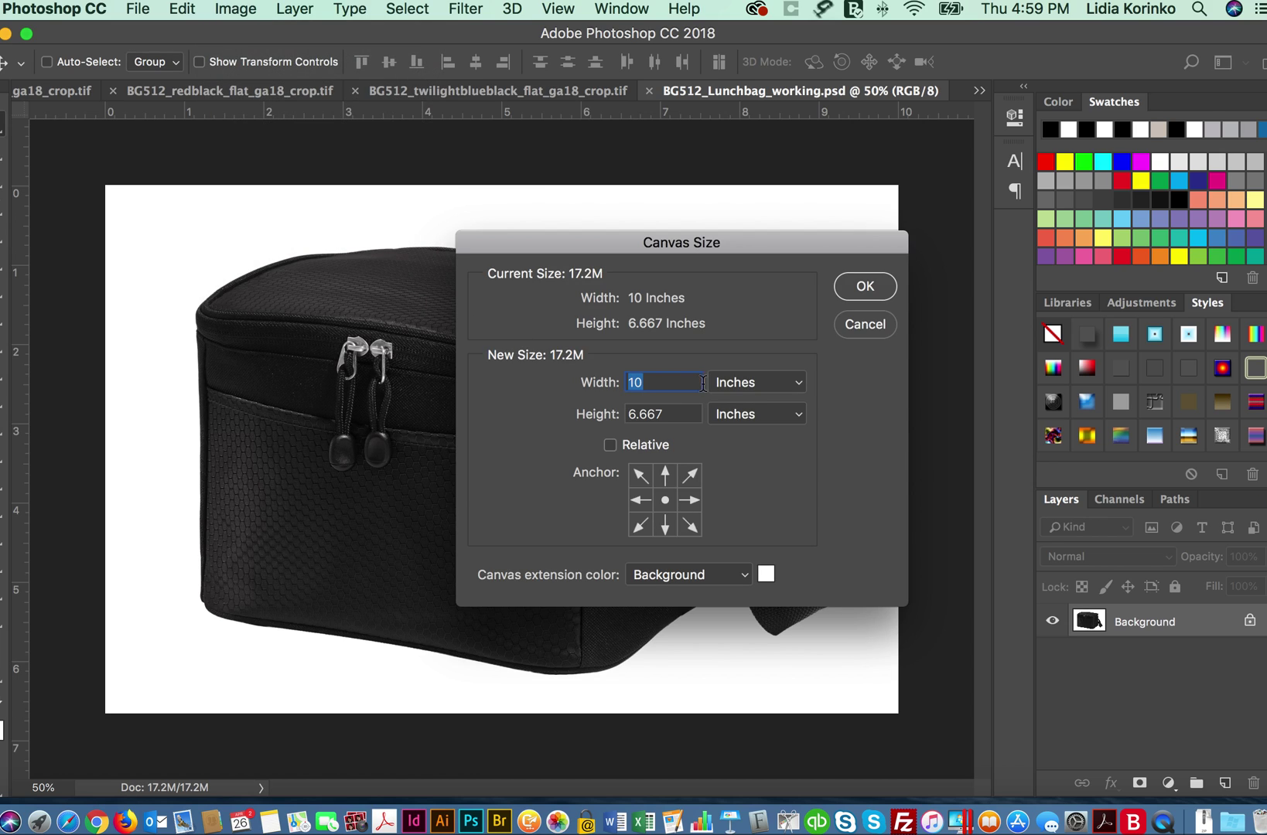
{"action": "left_click", "coordinate": [742, 383]}
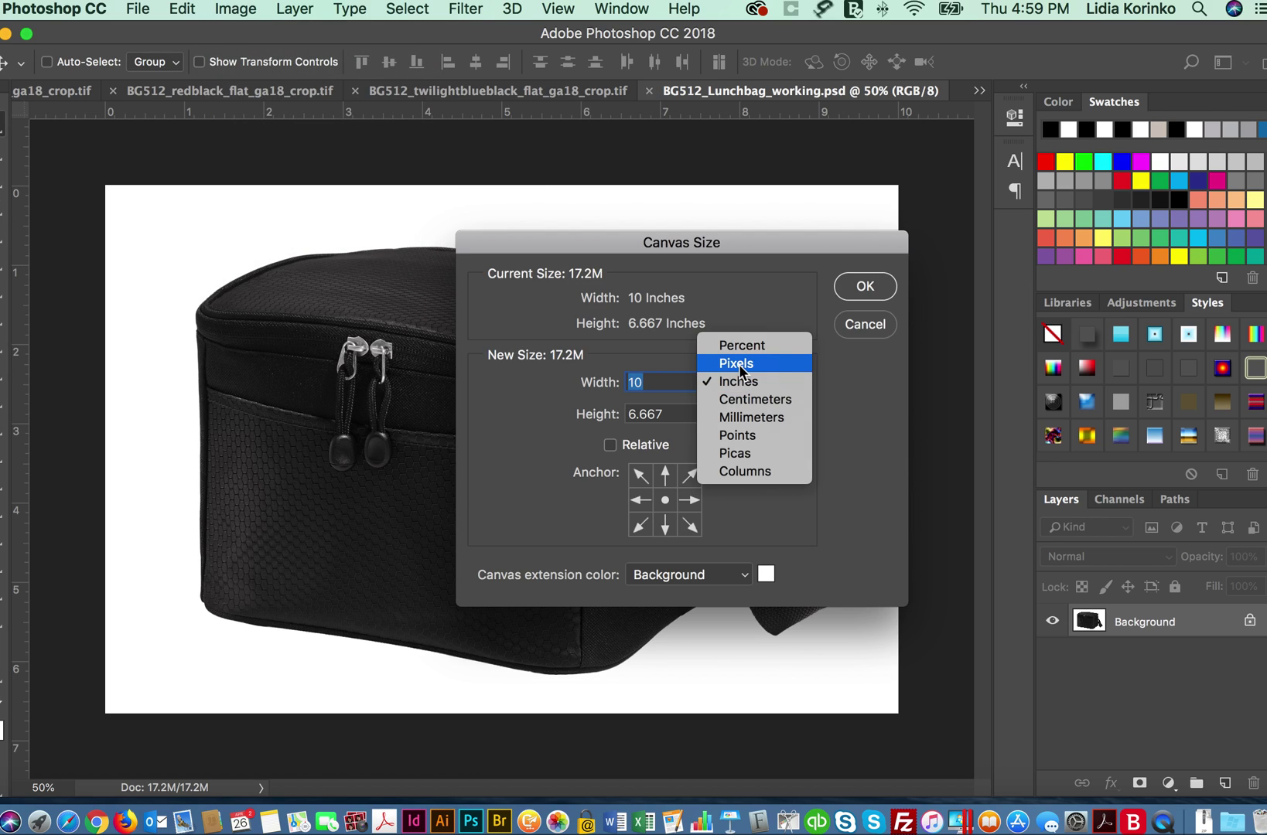
{"action": "left_click", "coordinate": [739, 364]}
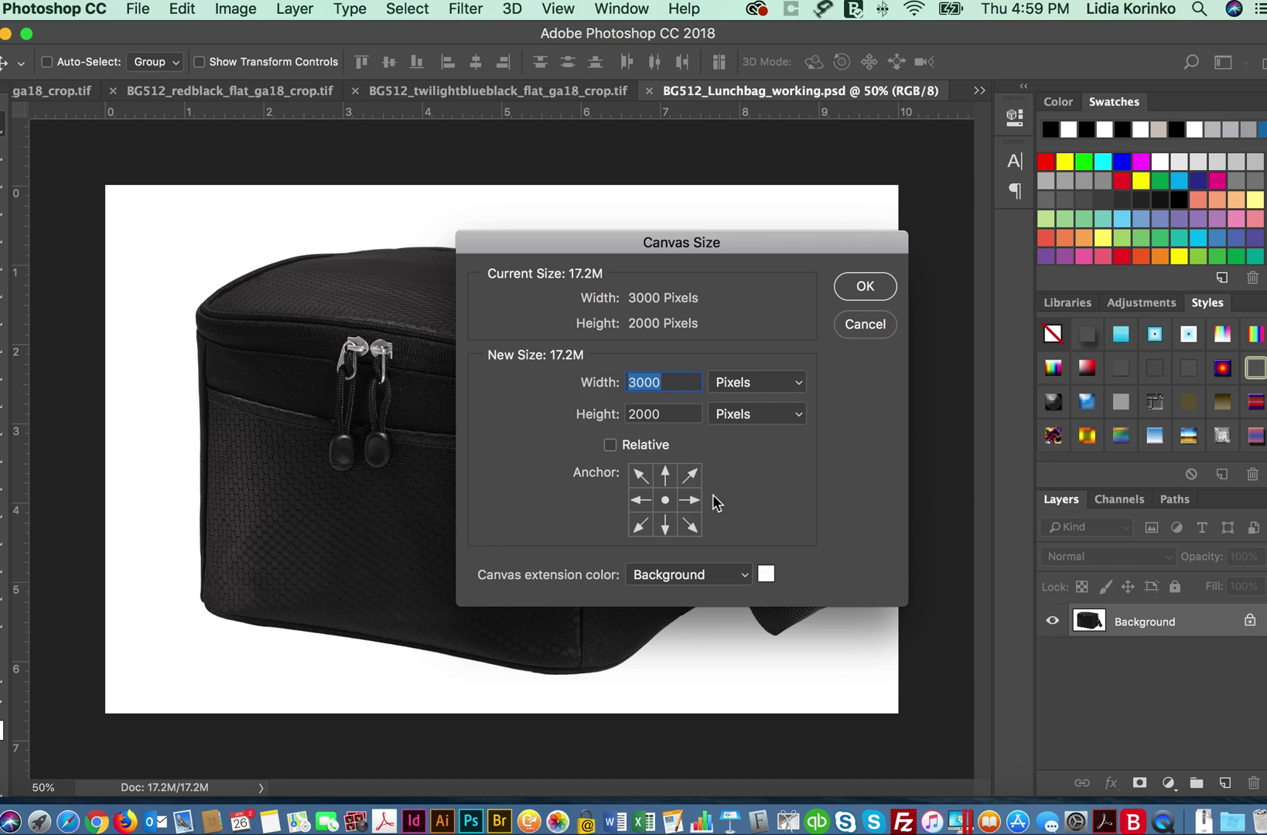
{"action": "left_click_drag", "start_coordinate": [679, 407], "coordinate": [607, 422]}
{"action": "type", "text": "3000"}
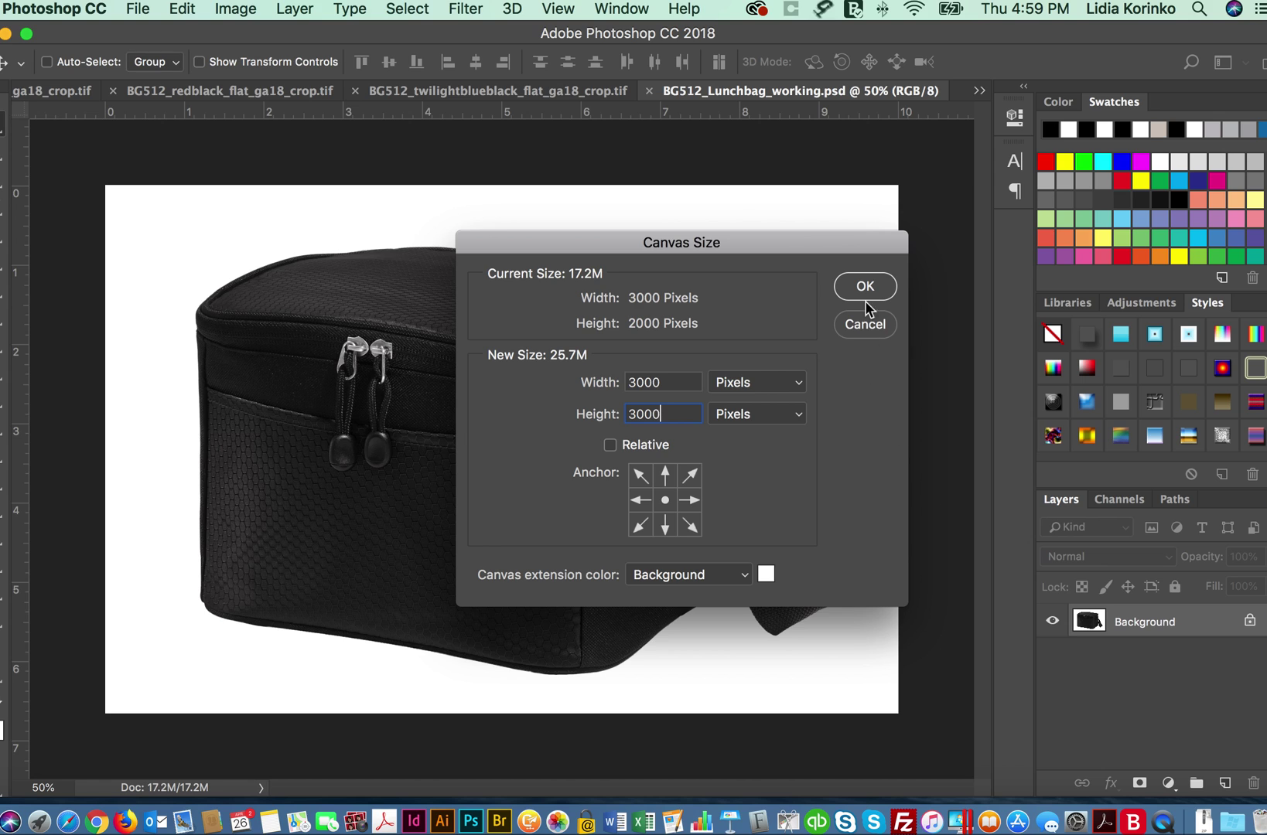
{"action": "left_click", "coordinate": [865, 291]}
{"action": "key", "text": "super+minus"}
{"action": "key", "text": "super+minus"}
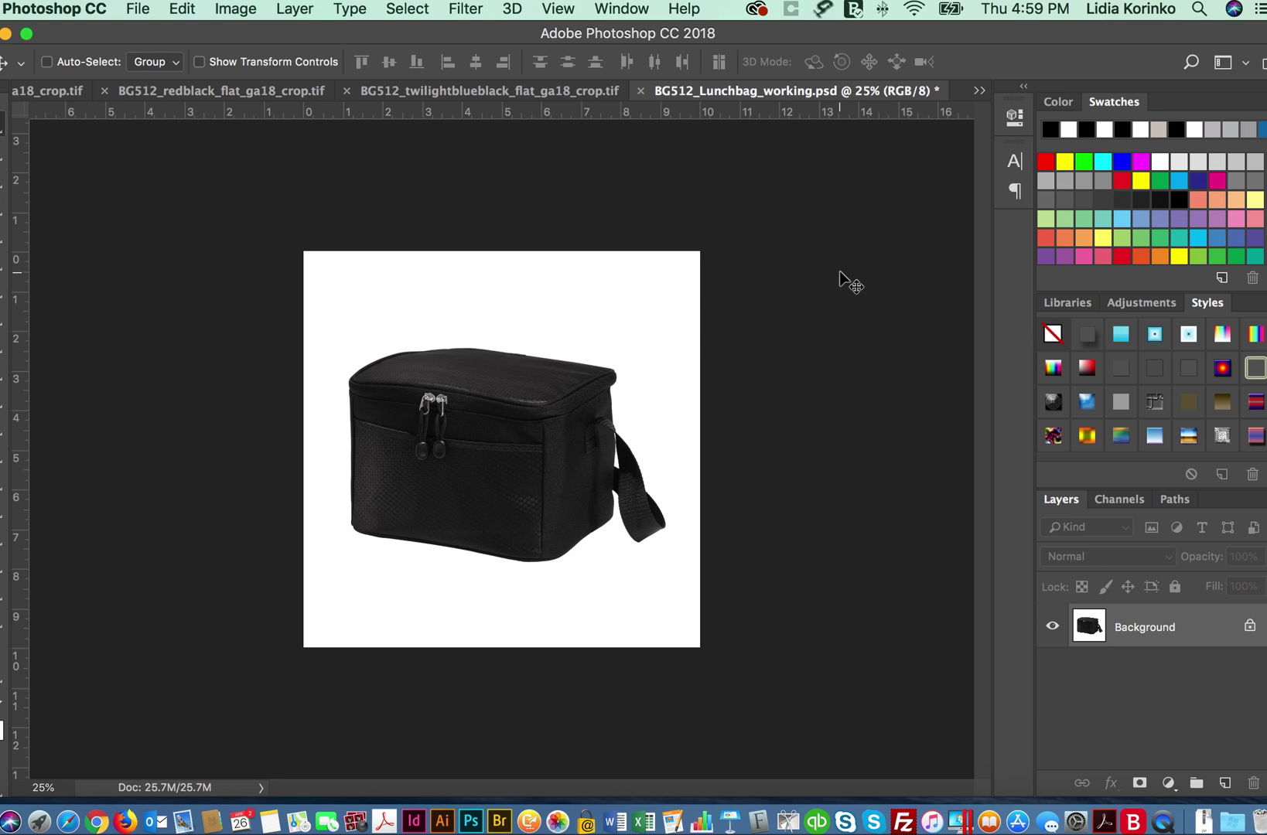
Copy the entire twilight blue bag image into BG512_Lunchbag_working.psd as a new layer
{"action": "left_click", "coordinate": [501, 90]}
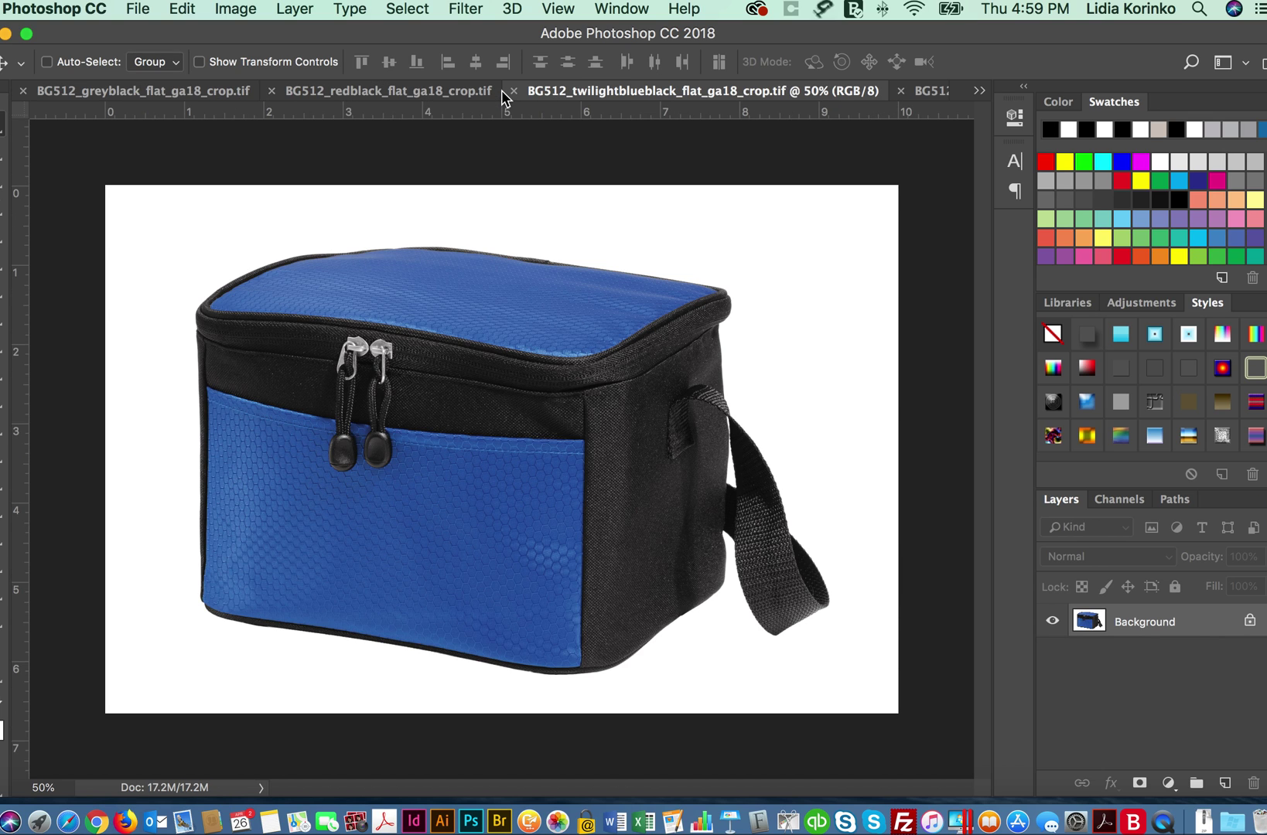
{"action": "key", "text": "super+a"}
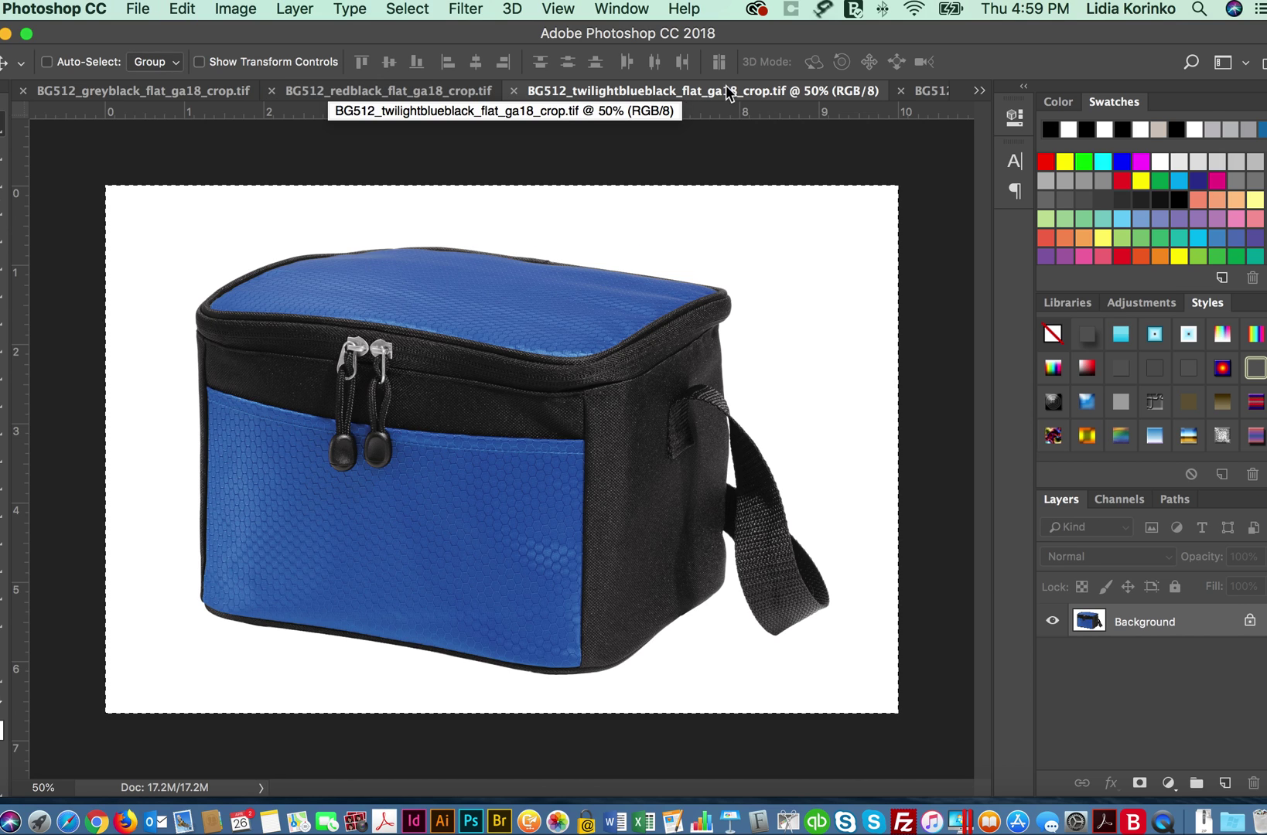
{"action": "left_click", "coordinate": [931, 91]}
{"action": "key", "text": "super+v"}
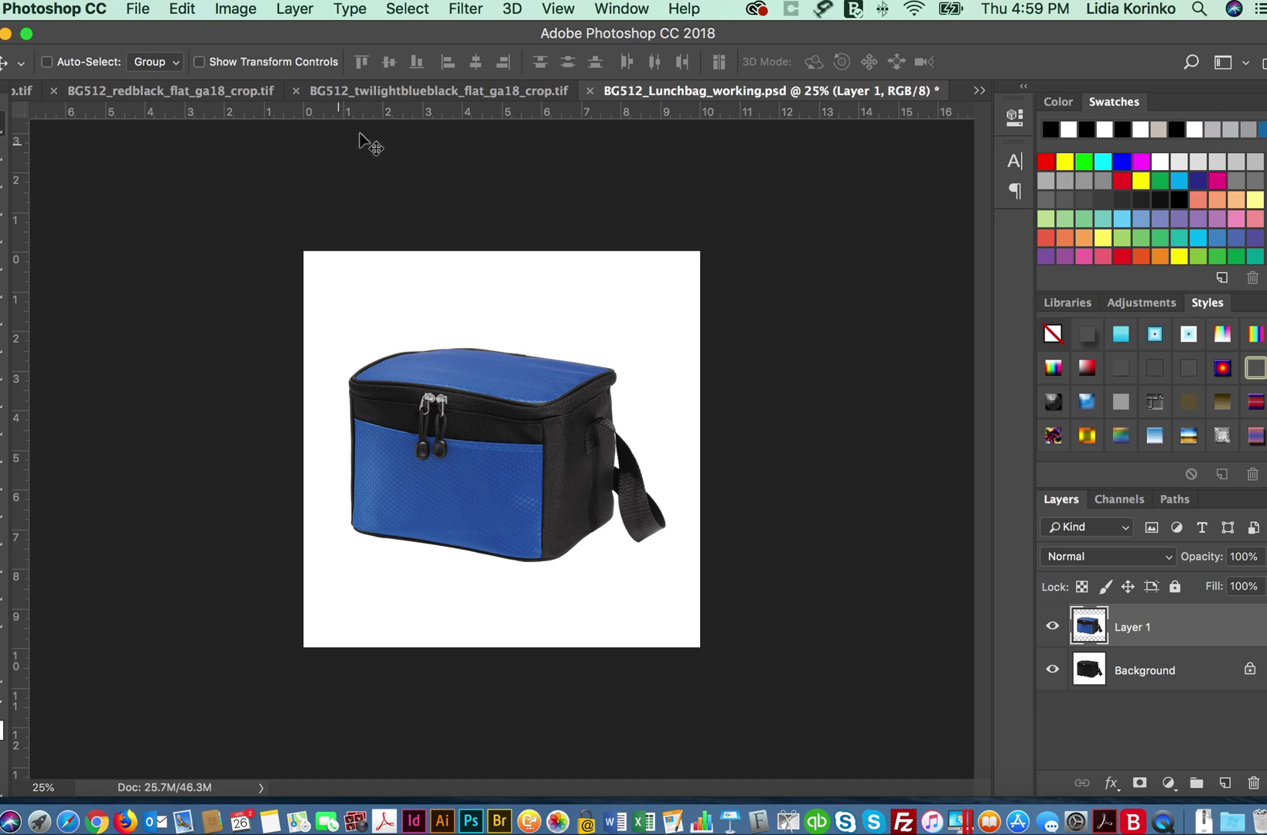
Copy the entire grey bag image into BG512_Lunchbag_working.psd as a new layer and close the grey source file
{"action": "left_click", "coordinate": [377, 92]}
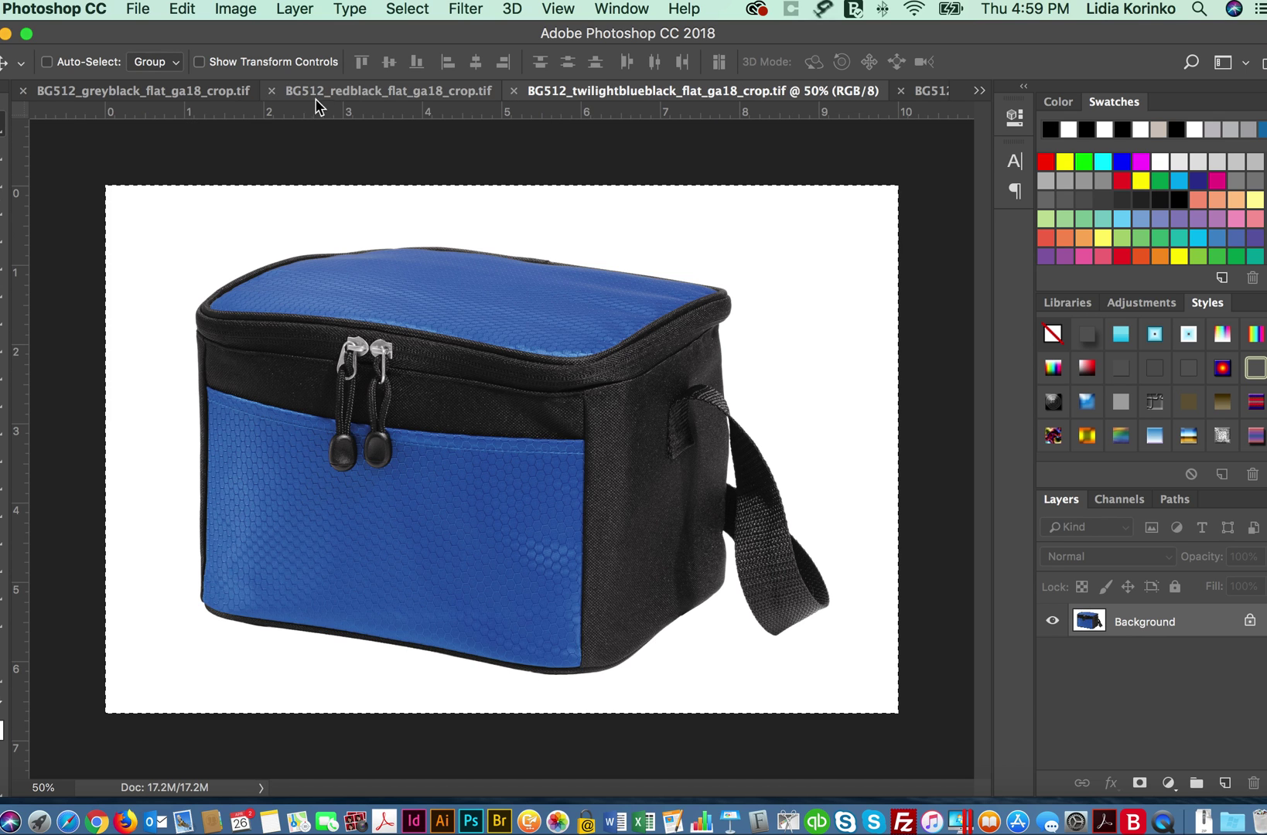
{"action": "left_click", "coordinate": [218, 98]}
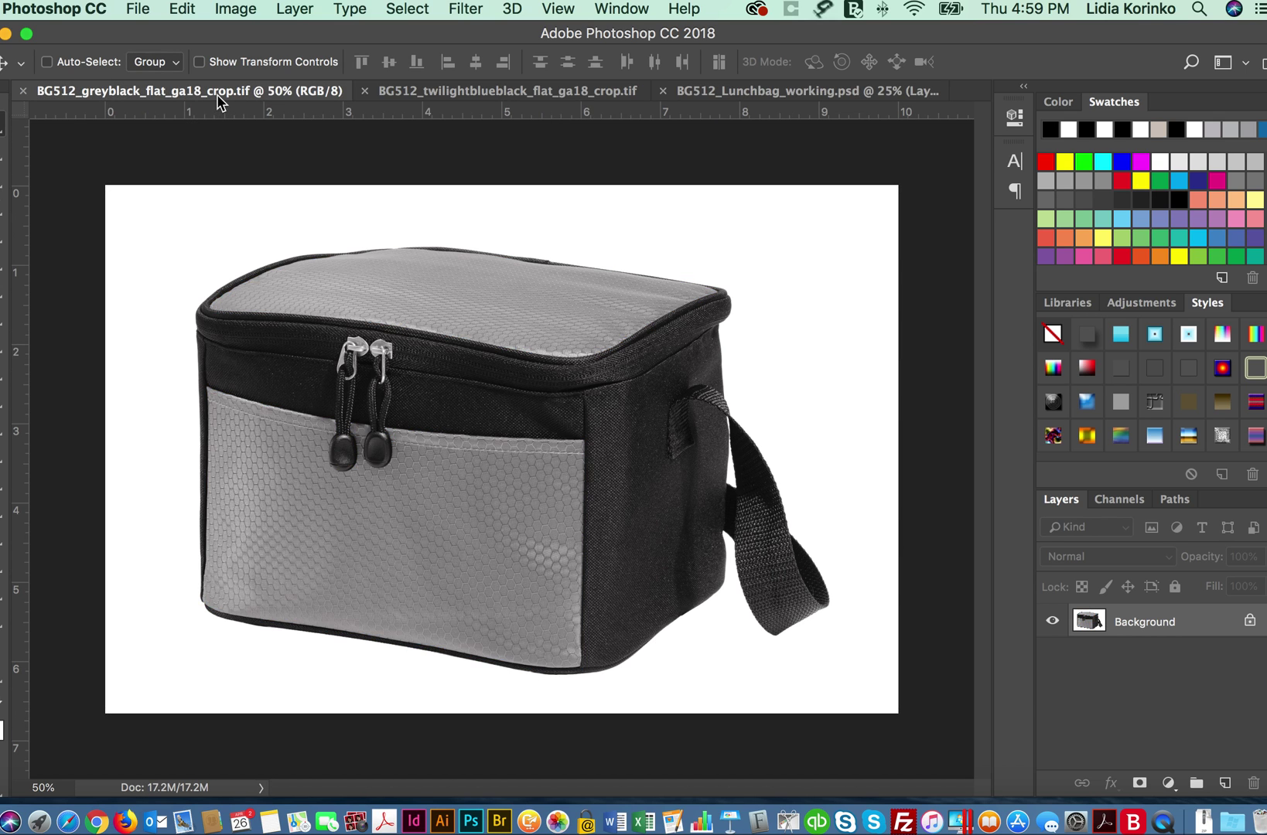
{"action": "left_click", "coordinate": [759, 93]}
{"action": "key", "text": "super+v"}
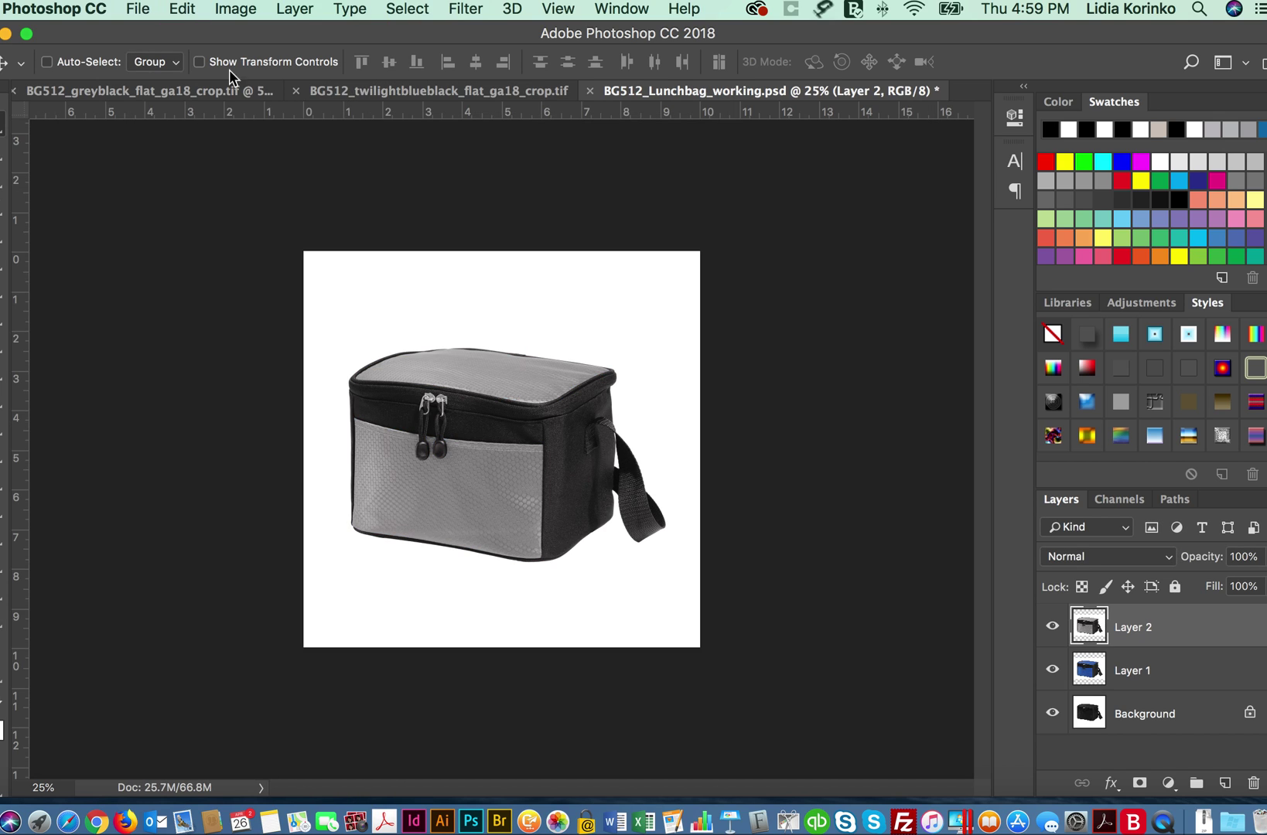
{"action": "left_click", "coordinate": [52, 95]}
{"action": "left_click", "coordinate": [23, 90]}
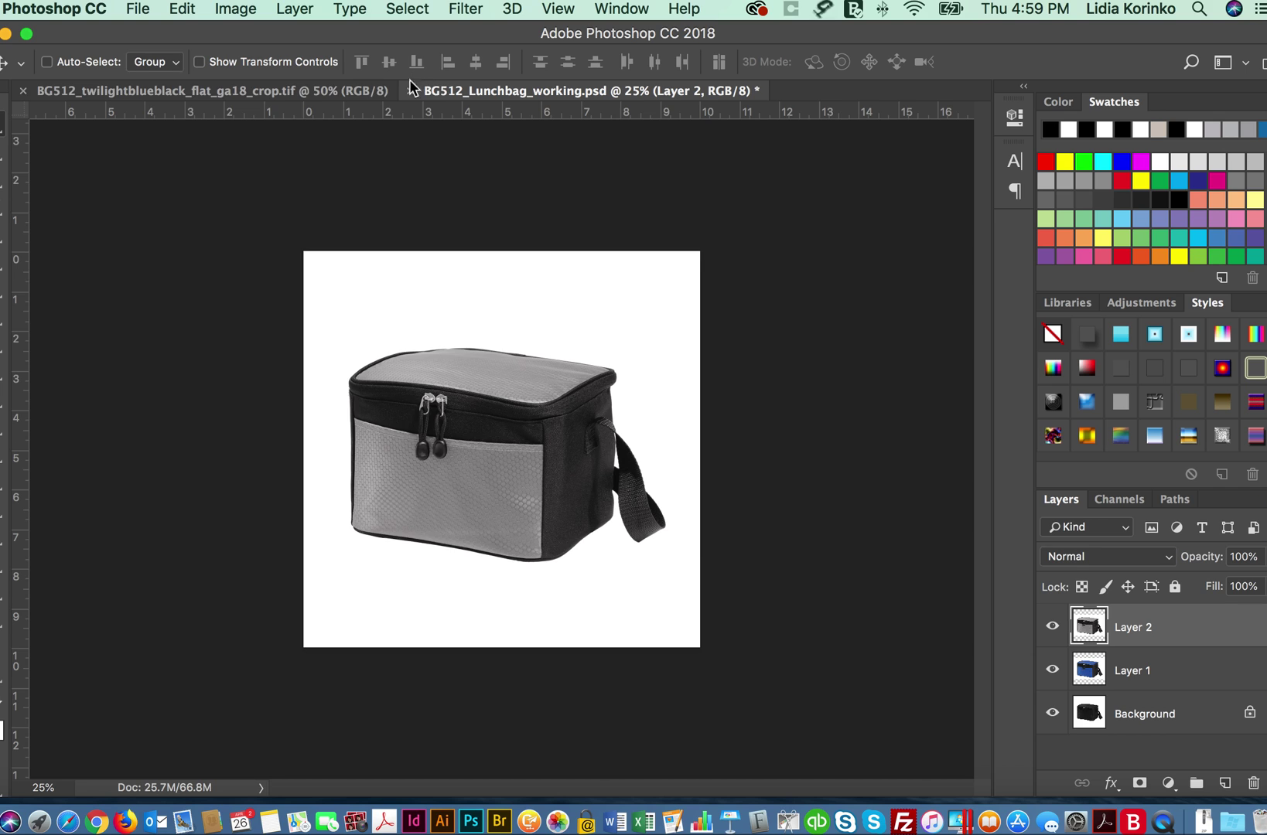
{"action": "left_click", "coordinate": [330, 92]}
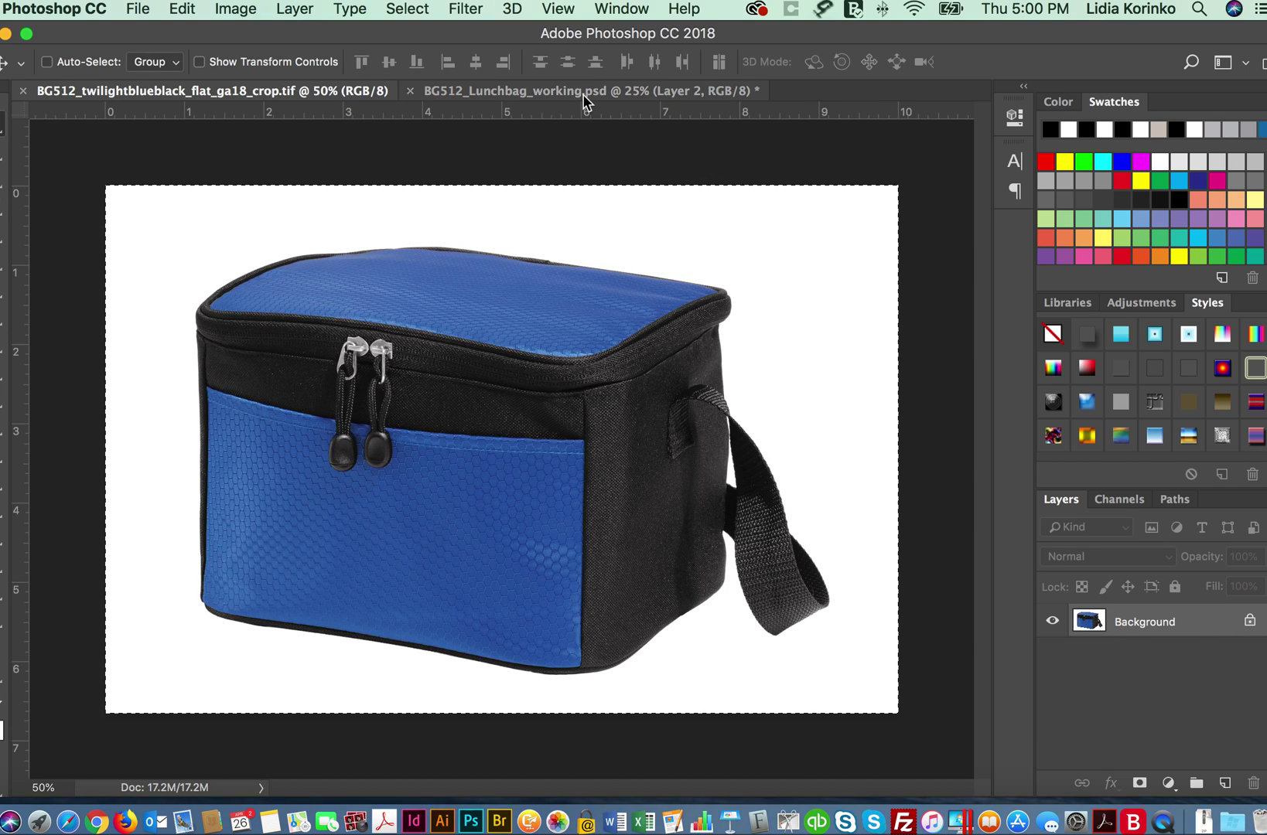
{"action": "left_click", "coordinate": [522, 93]}
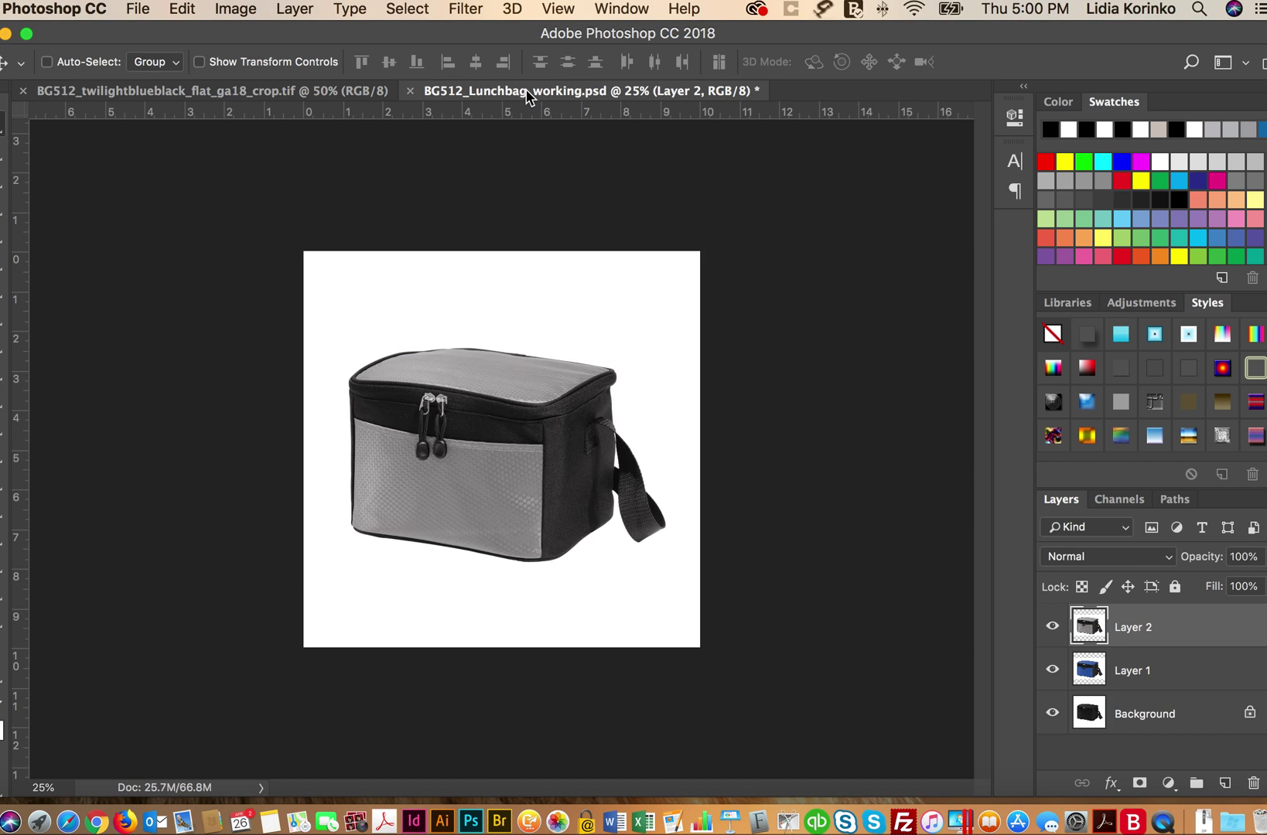
{"action": "left_click", "coordinate": [270, 92]}
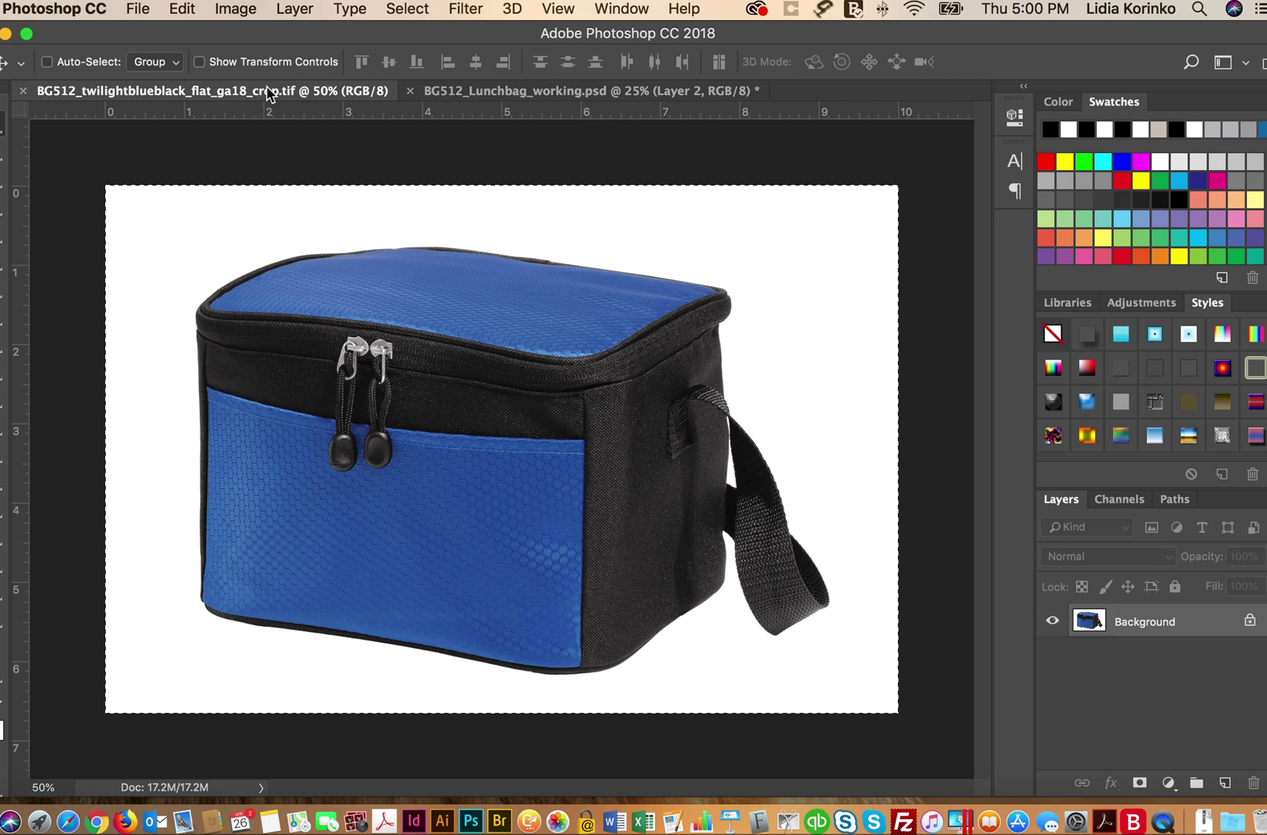
{"action": "left_click", "coordinate": [684, 96]}
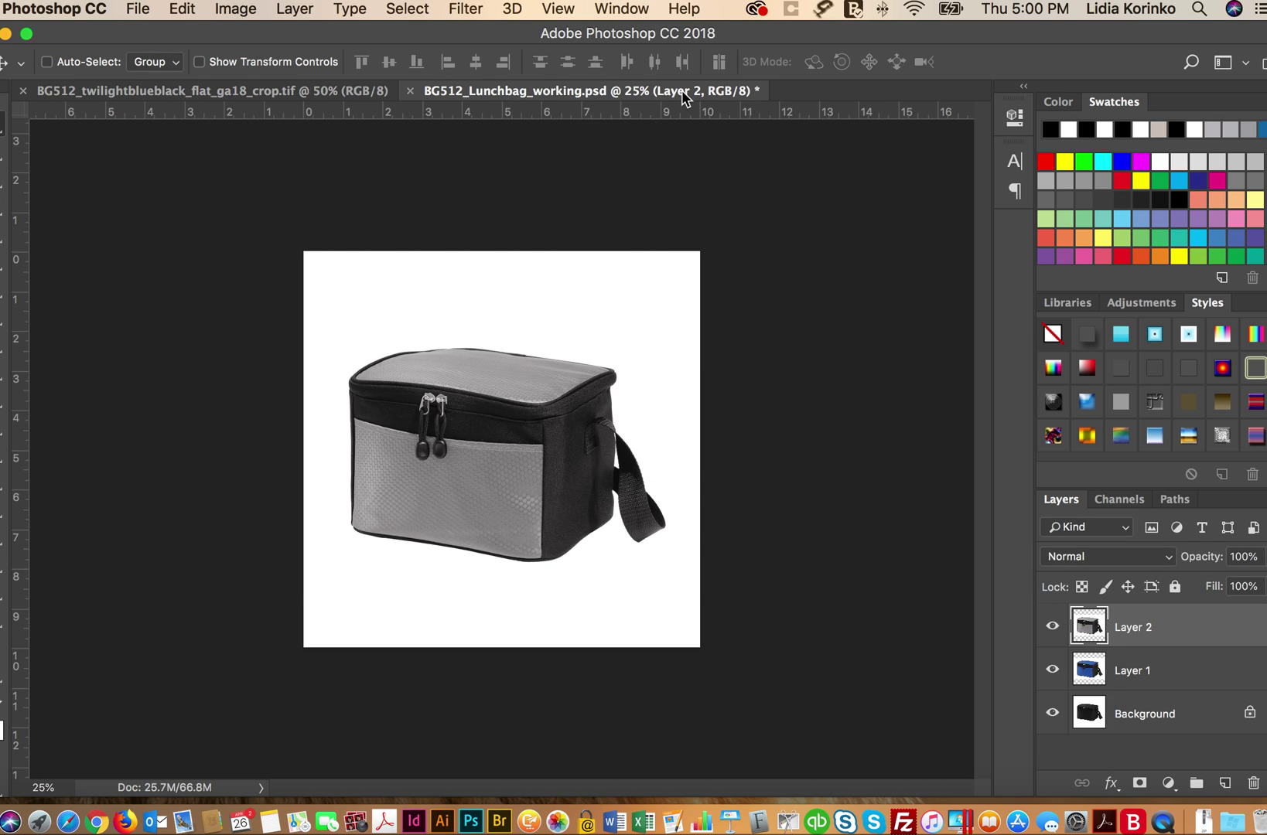
{"action": "left_click", "coordinate": [114, 91]}
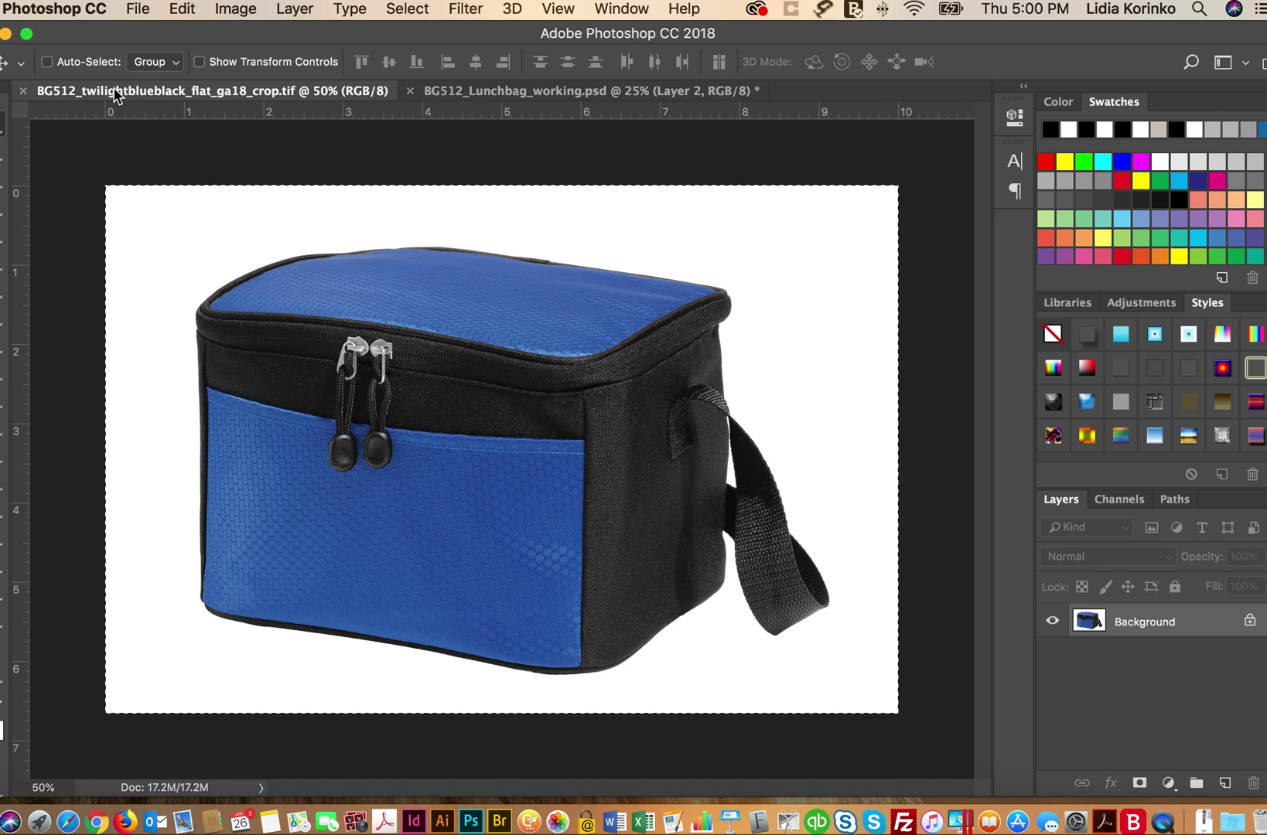
Switch to Finder and open BG512_redblack_flat_ga18_crop.tif from the f16 folder in Photoshop
{"action": "left_click", "coordinate": [78, 9]}
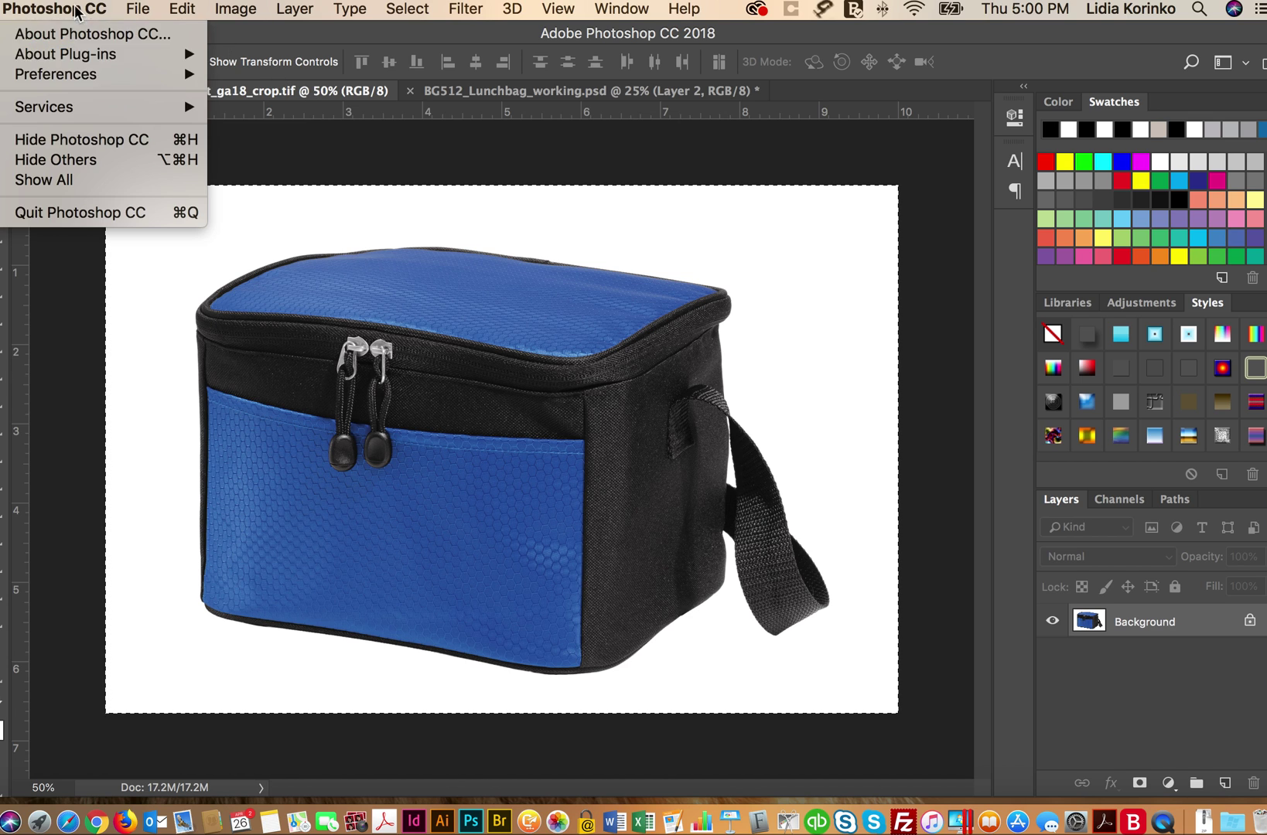
{"action": "left_click", "coordinate": [93, 147]}
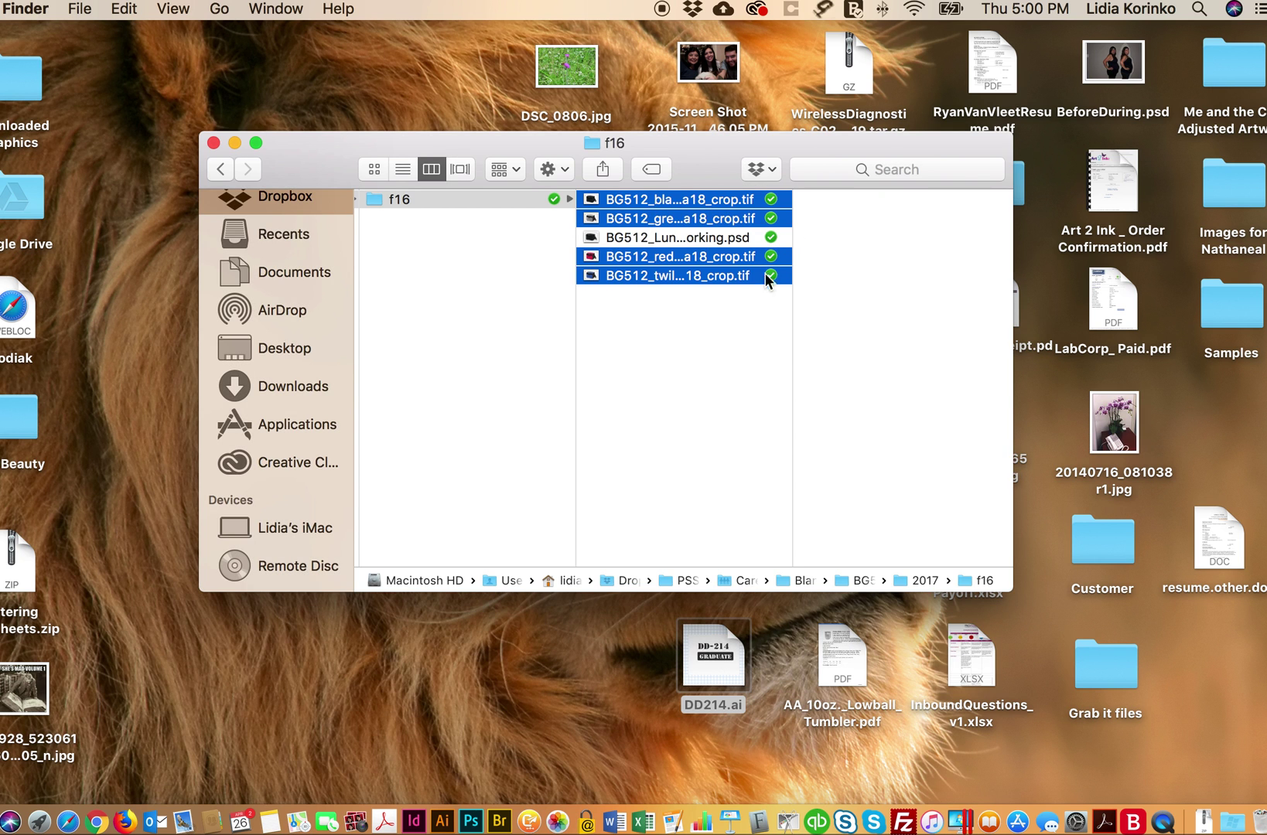
{"action": "left_click", "coordinate": [703, 256]}
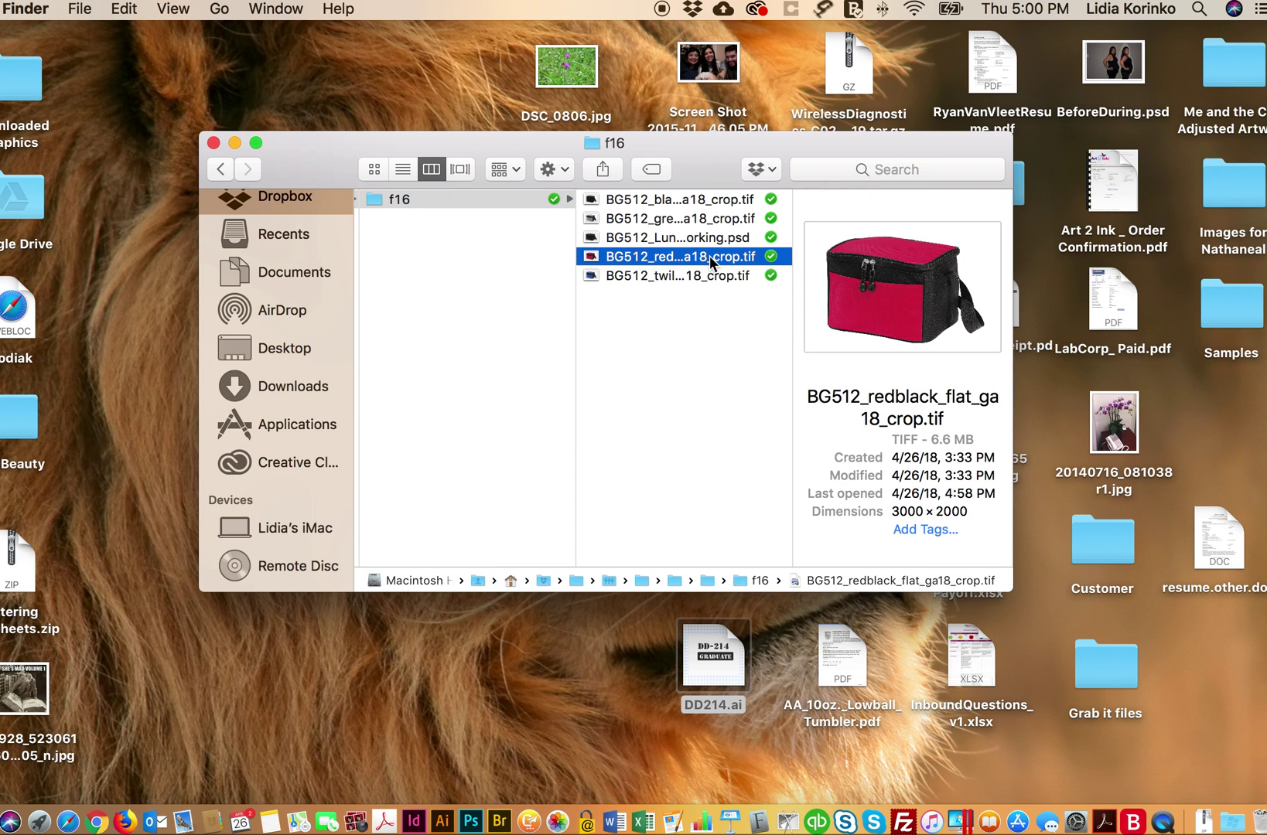
{"action": "left_click_drag", "start_coordinate": [710, 257], "coordinate": [479, 823]}
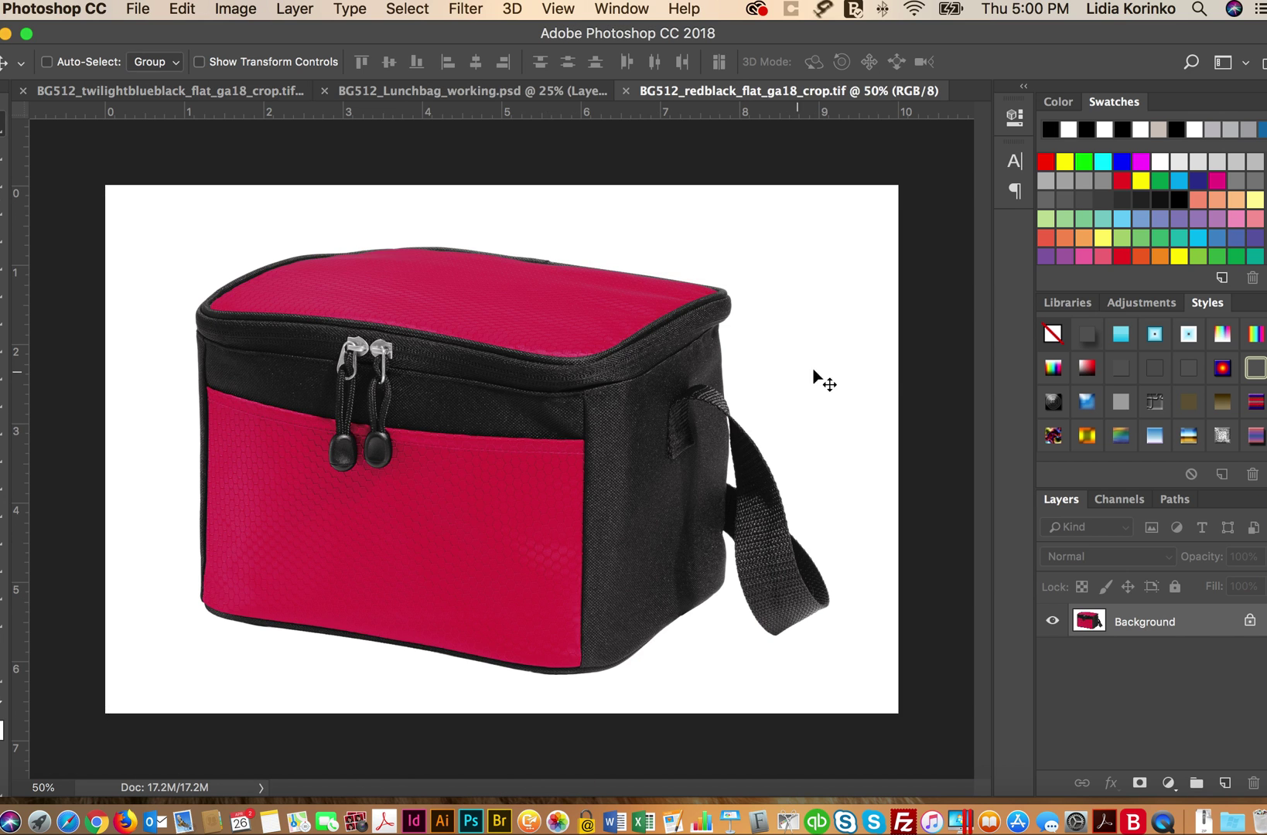
Copy the entire red bag image into BG512_Lunchbag_working.psd as a new layer
{"action": "key", "text": "super+a"}
{"action": "key", "text": "super+c"}
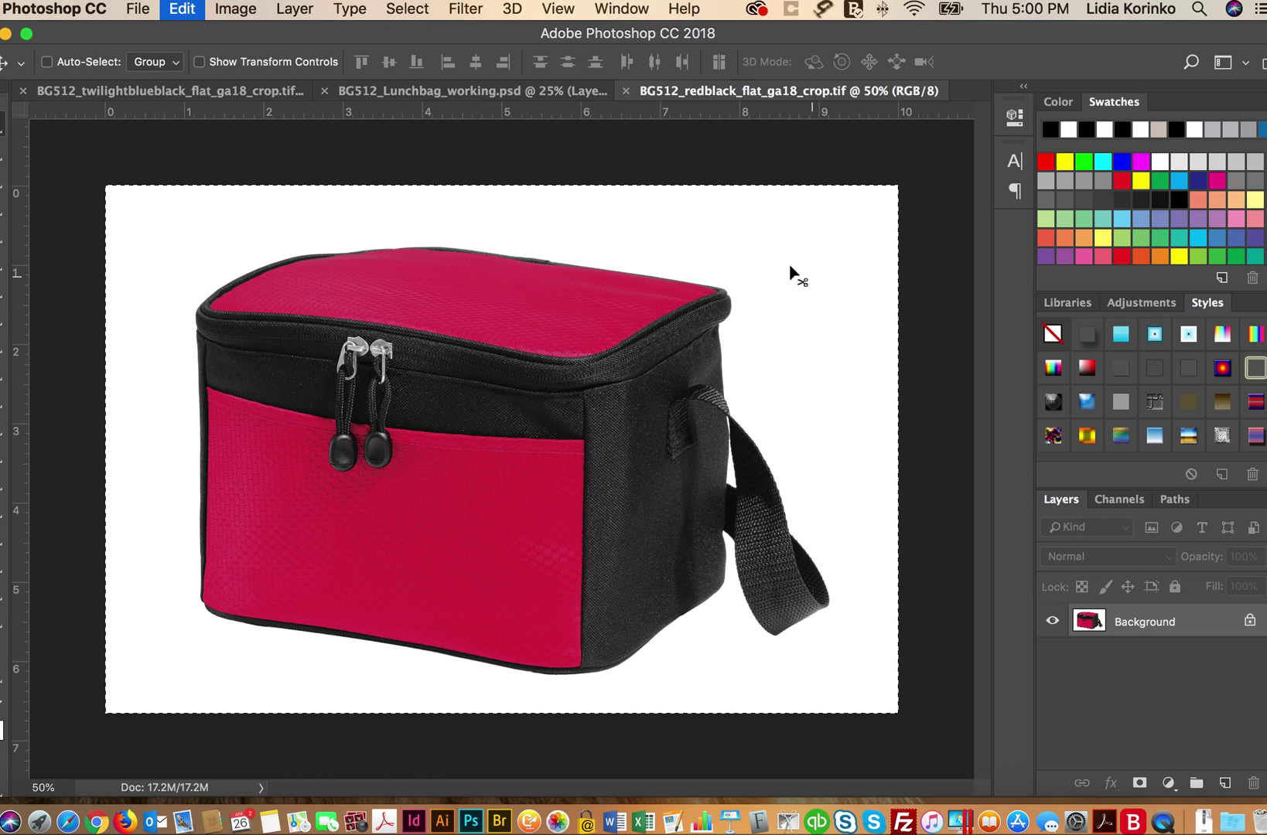
{"action": "left_click", "coordinate": [445, 92]}
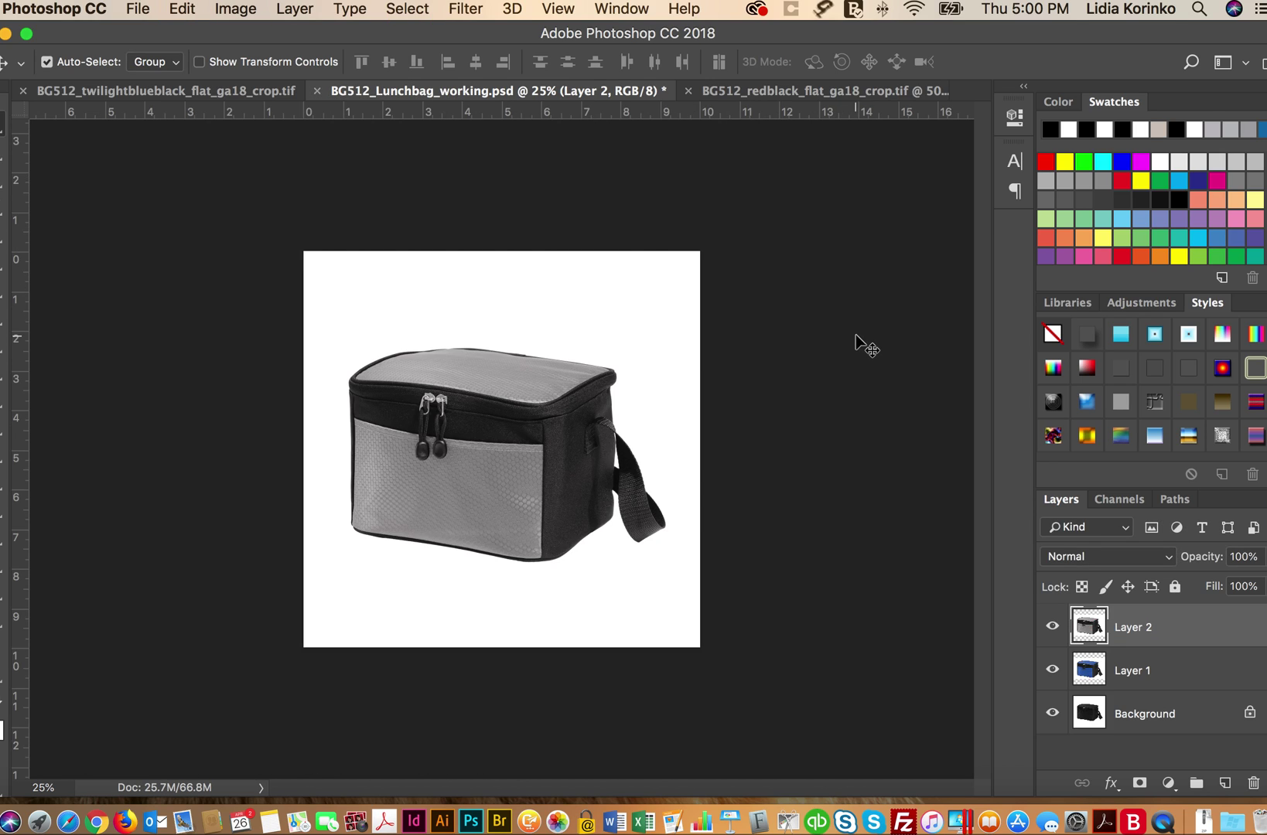
{"action": "key", "text": "super+v"}
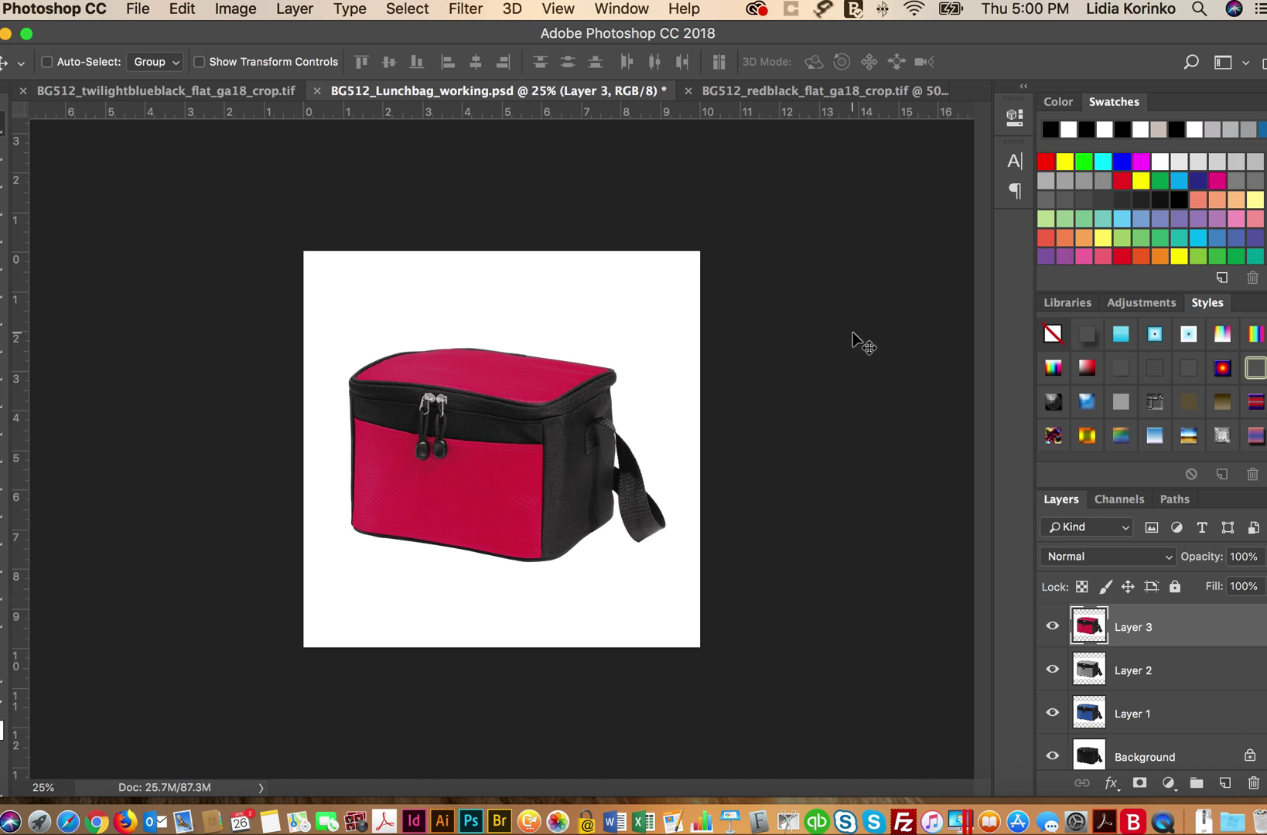
Close the twilight blue and red bag source files, leaving only BG512_Lunchbag_working.psd open
{"action": "left_click", "coordinate": [225, 91]}
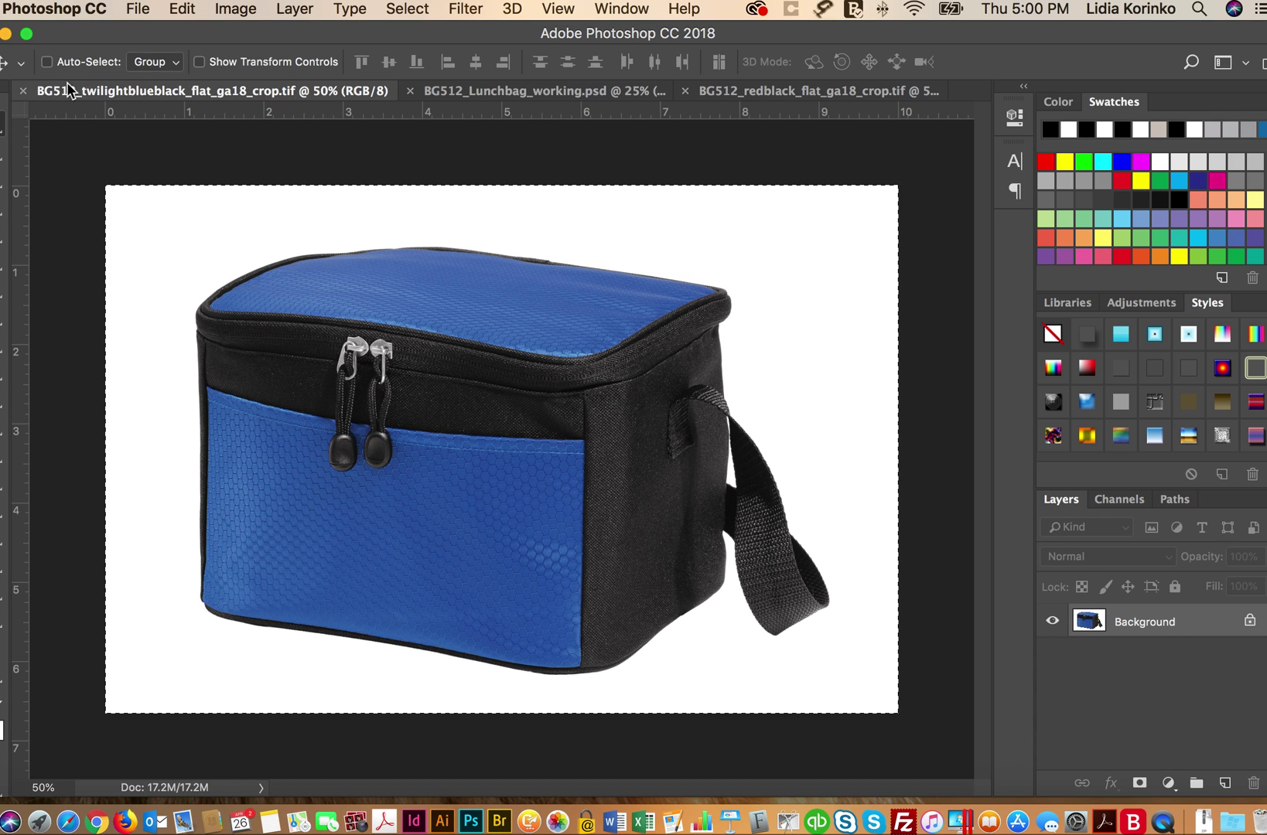
{"action": "left_click", "coordinate": [22, 92]}
{"action": "left_click", "coordinate": [616, 92]}
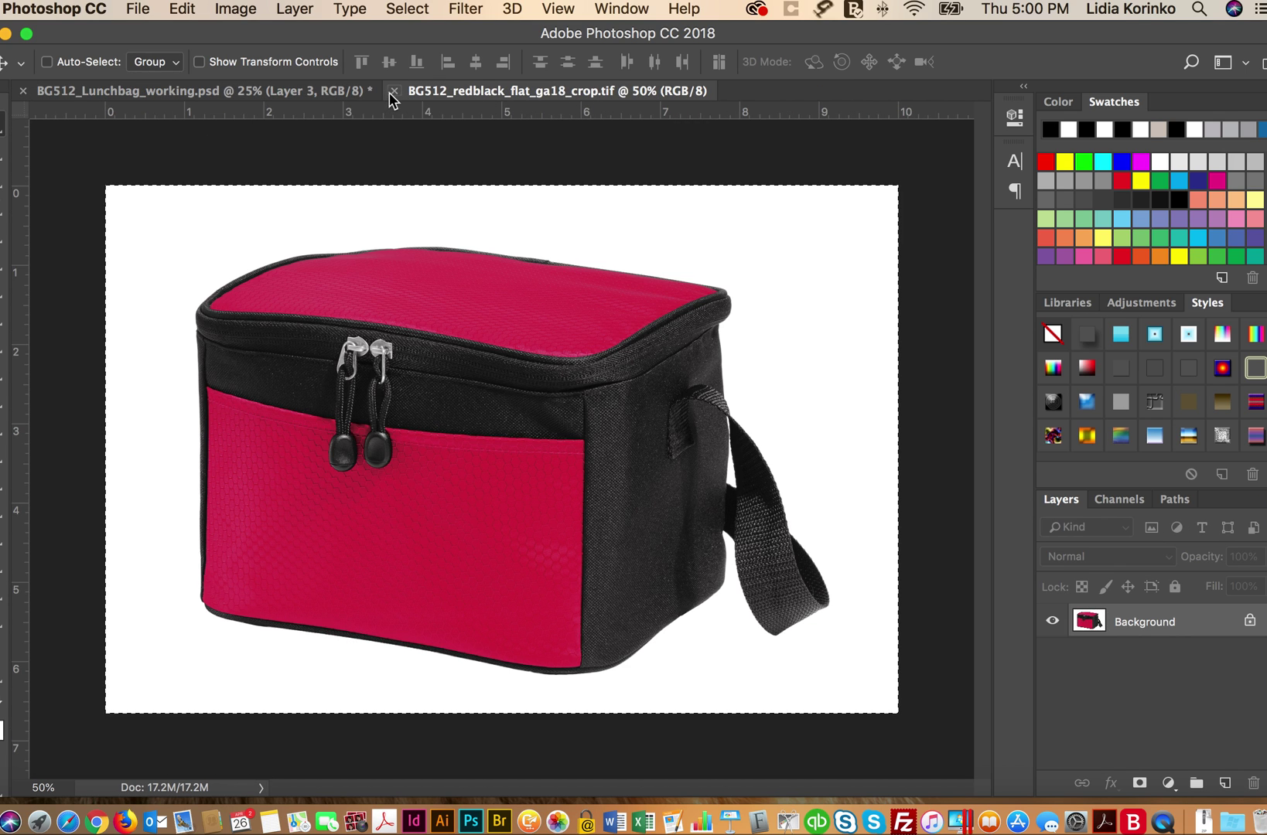
{"action": "left_click", "coordinate": [394, 92]}
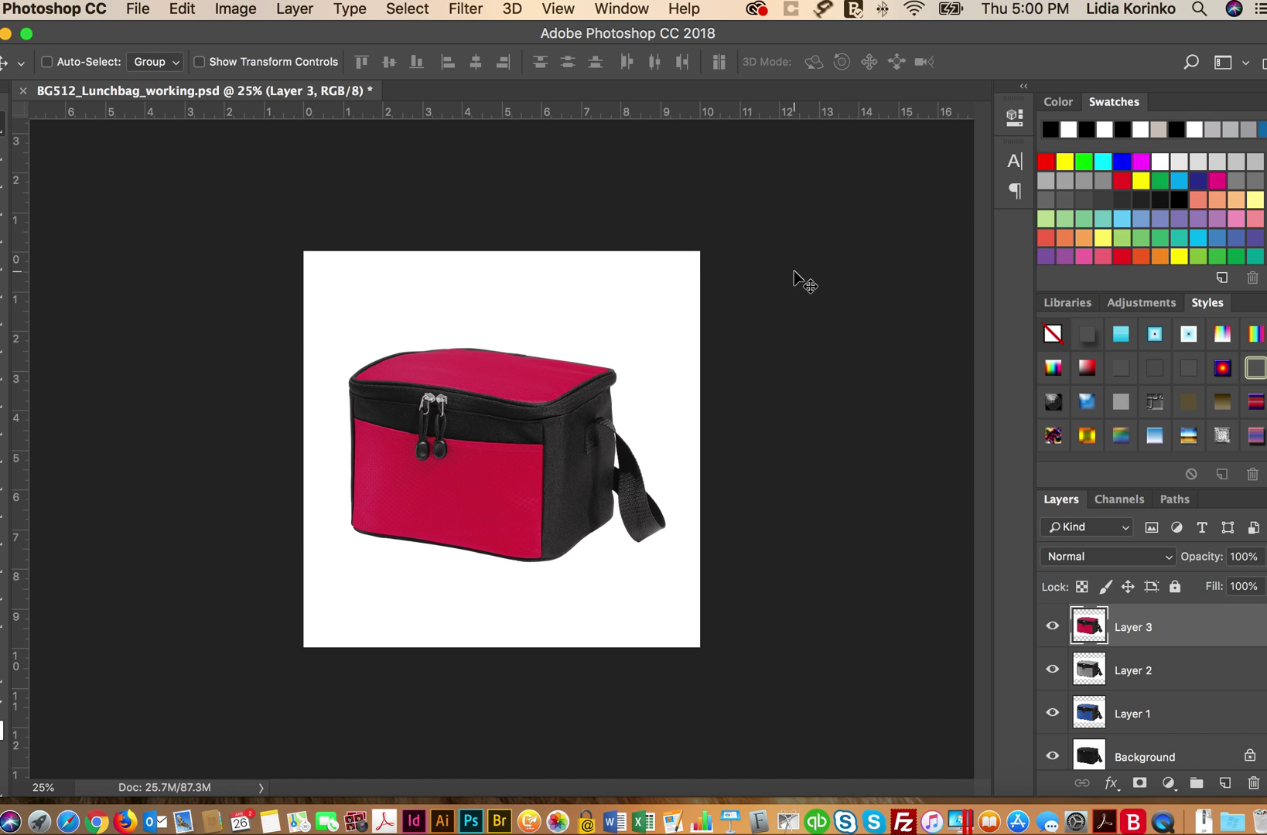
Open Childrens_First_Logo.eps from the Logo folder inside _Childrens First, rasterized at 300 pixels/inch in RGB Color
{"action": "key", "text": "super+o"}
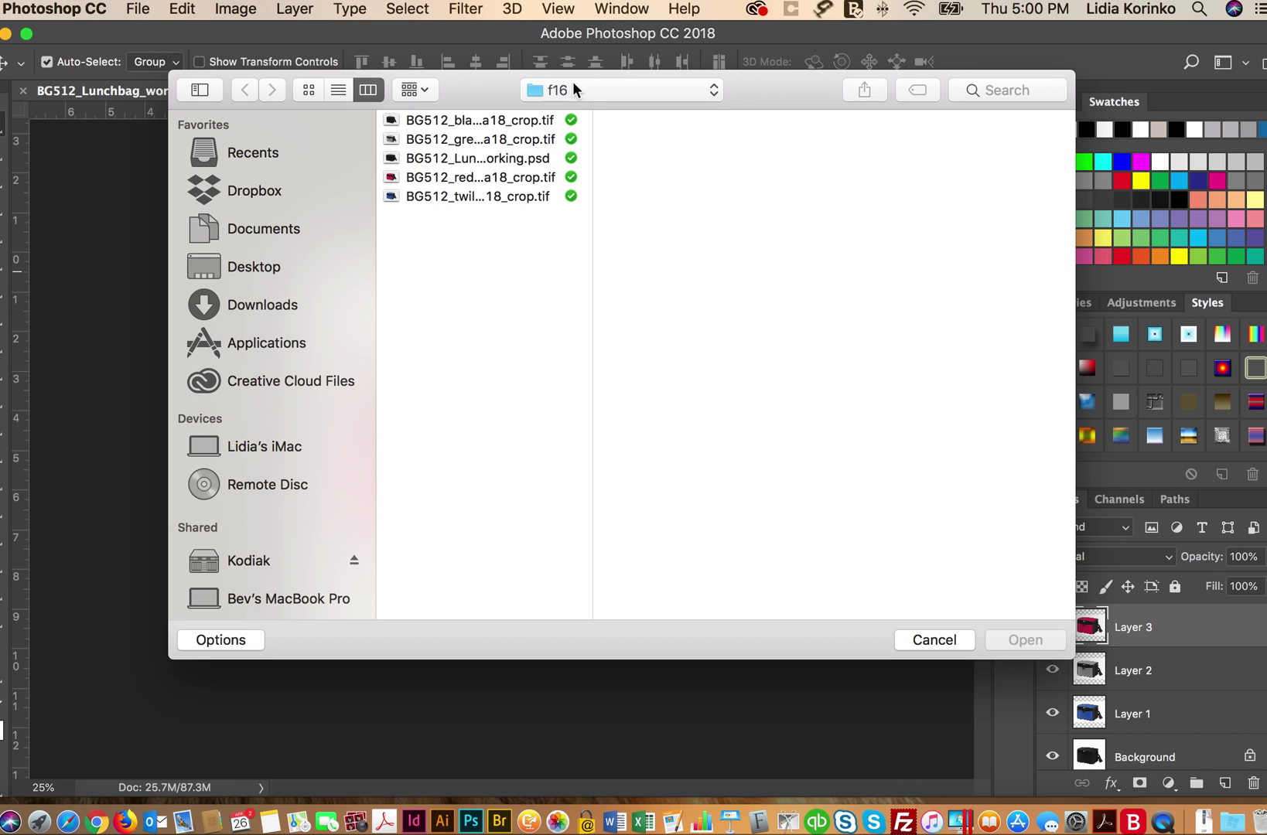
{"action": "left_click", "coordinate": [574, 89]}
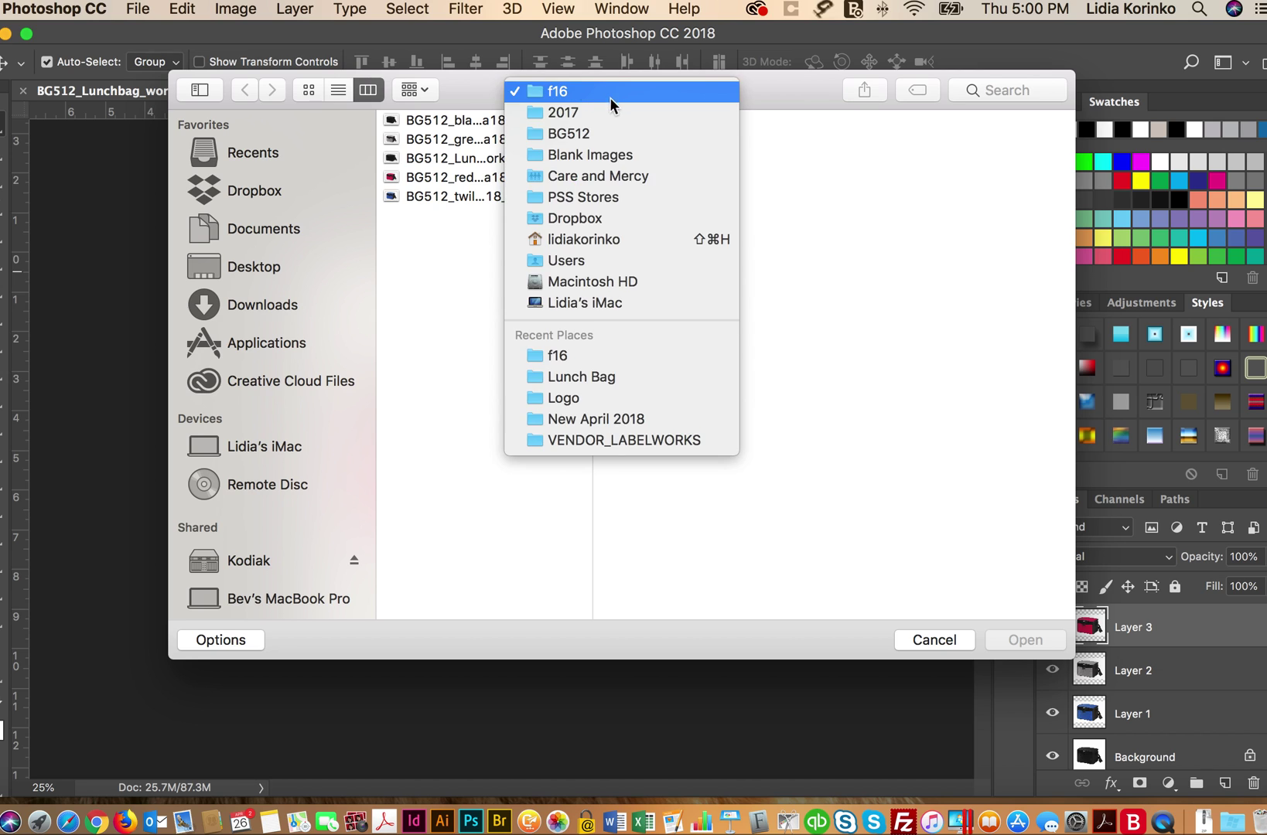
{"action": "left_click", "coordinate": [651, 170]}
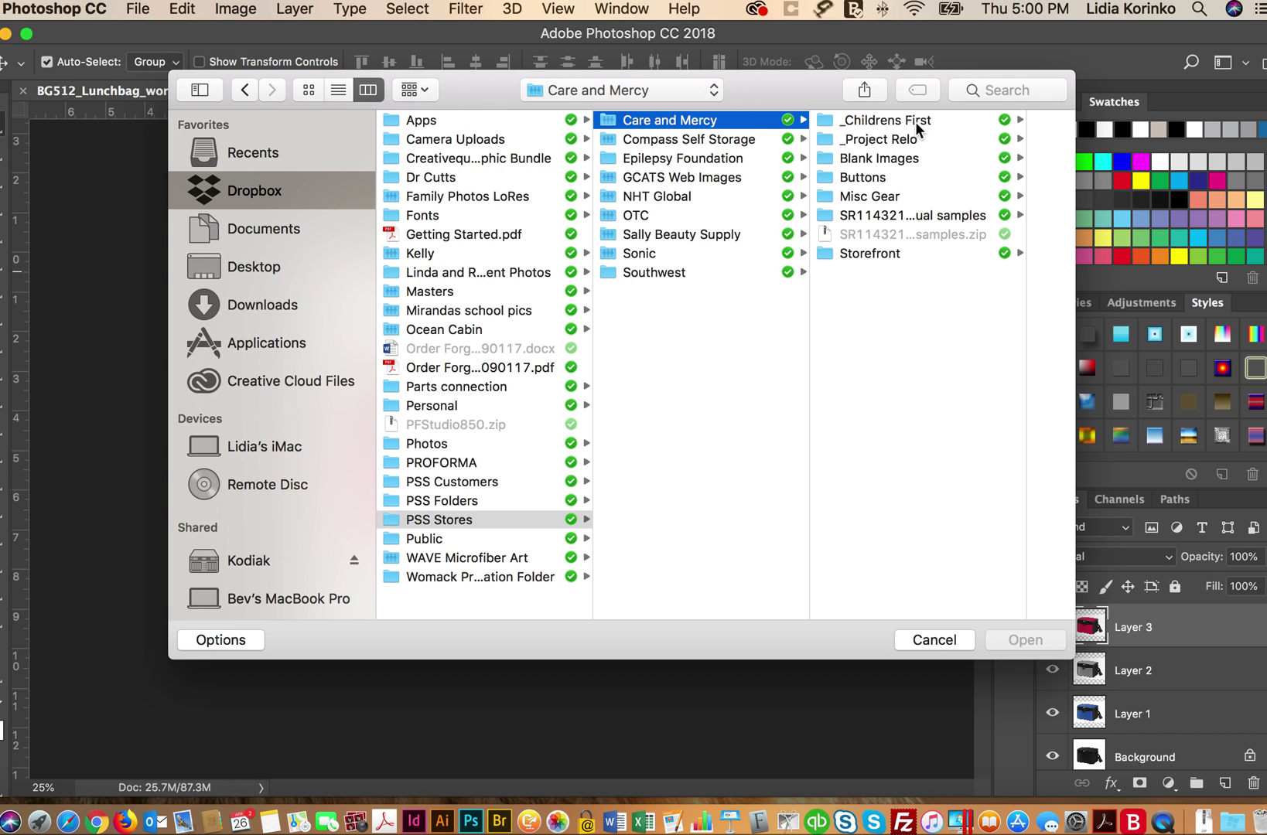
{"action": "left_click", "coordinate": [916, 122]}
{"action": "left_click", "coordinate": [920, 122]}
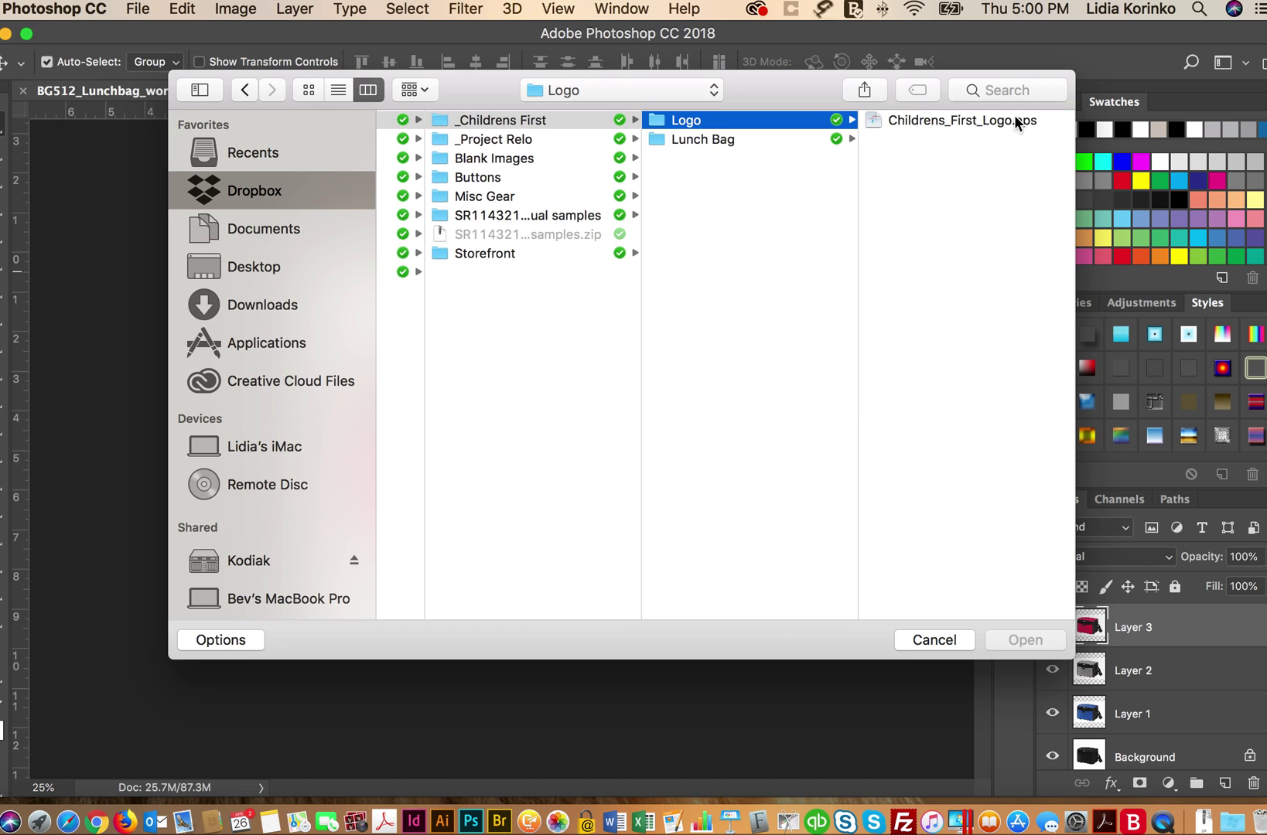
{"action": "left_click", "coordinate": [963, 121]}
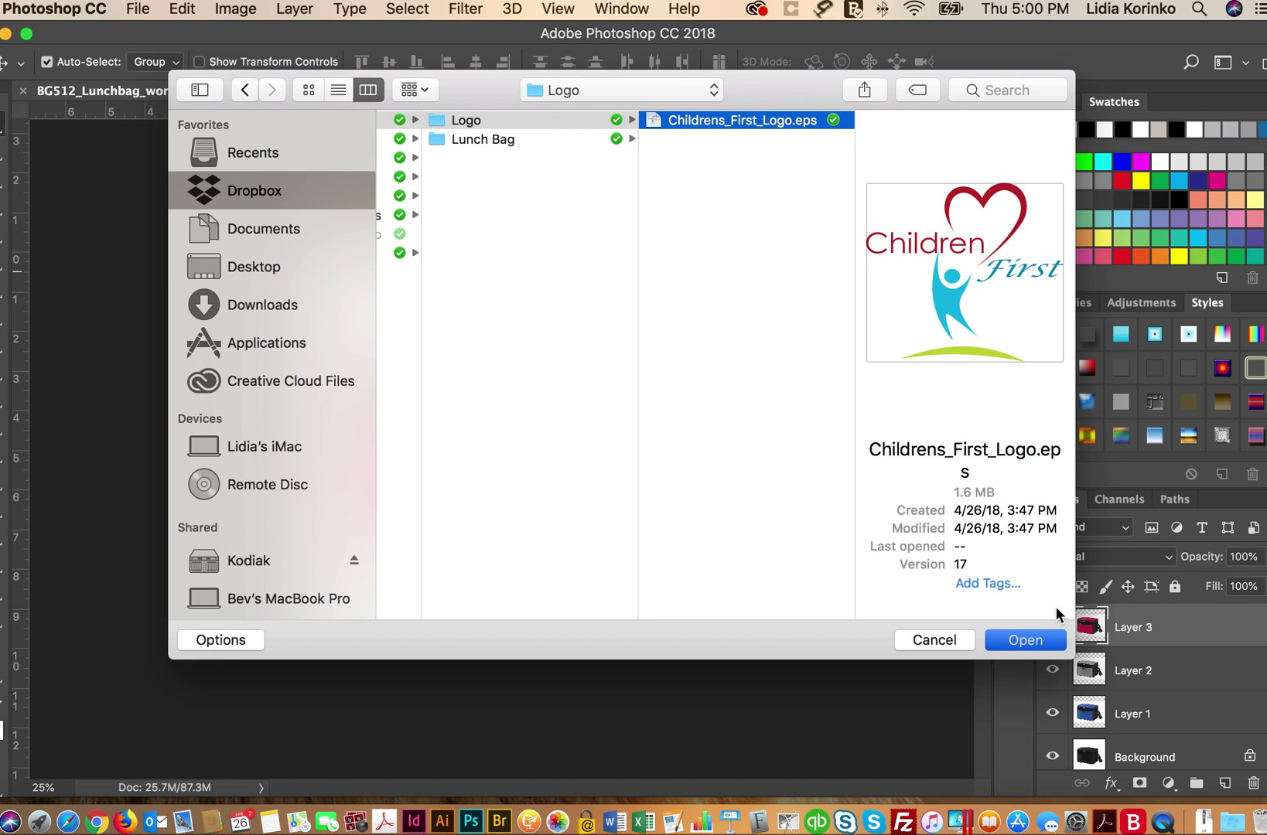
{"action": "key", "text": "Return"}
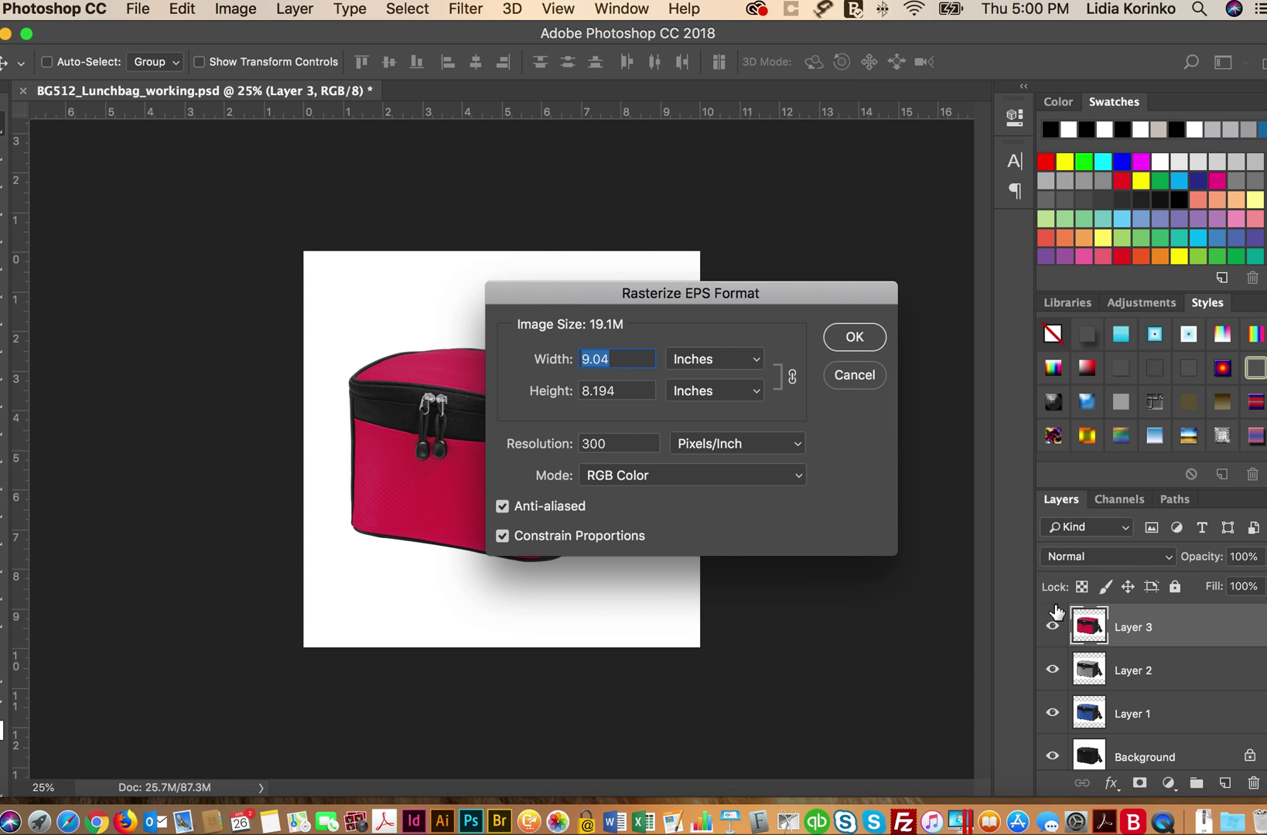
{"action": "left_click", "coordinate": [855, 337]}
Copy the entire Children First logo into BG512_Lunchbag_working.psd as a new layer above the bags
{"action": "key", "text": "super+a"}
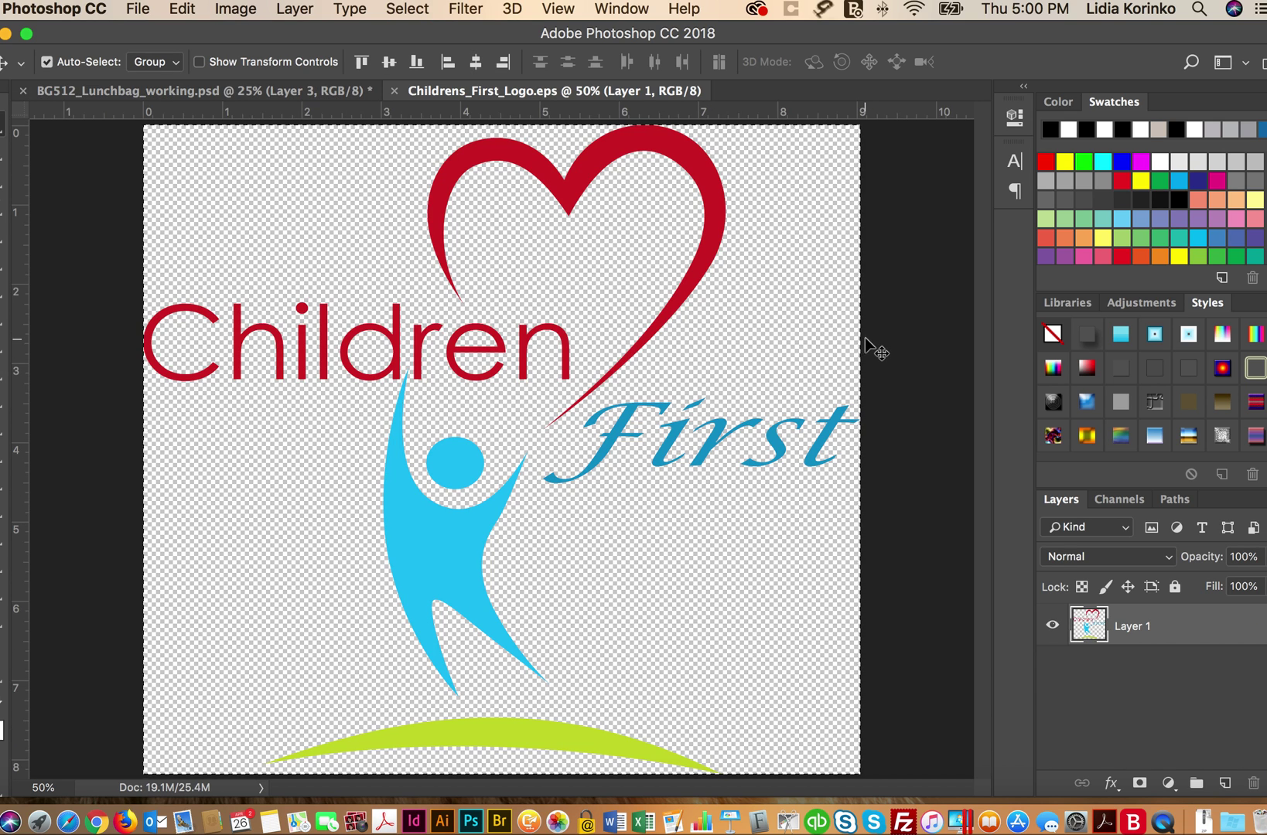
{"action": "left_click", "coordinate": [258, 88]}
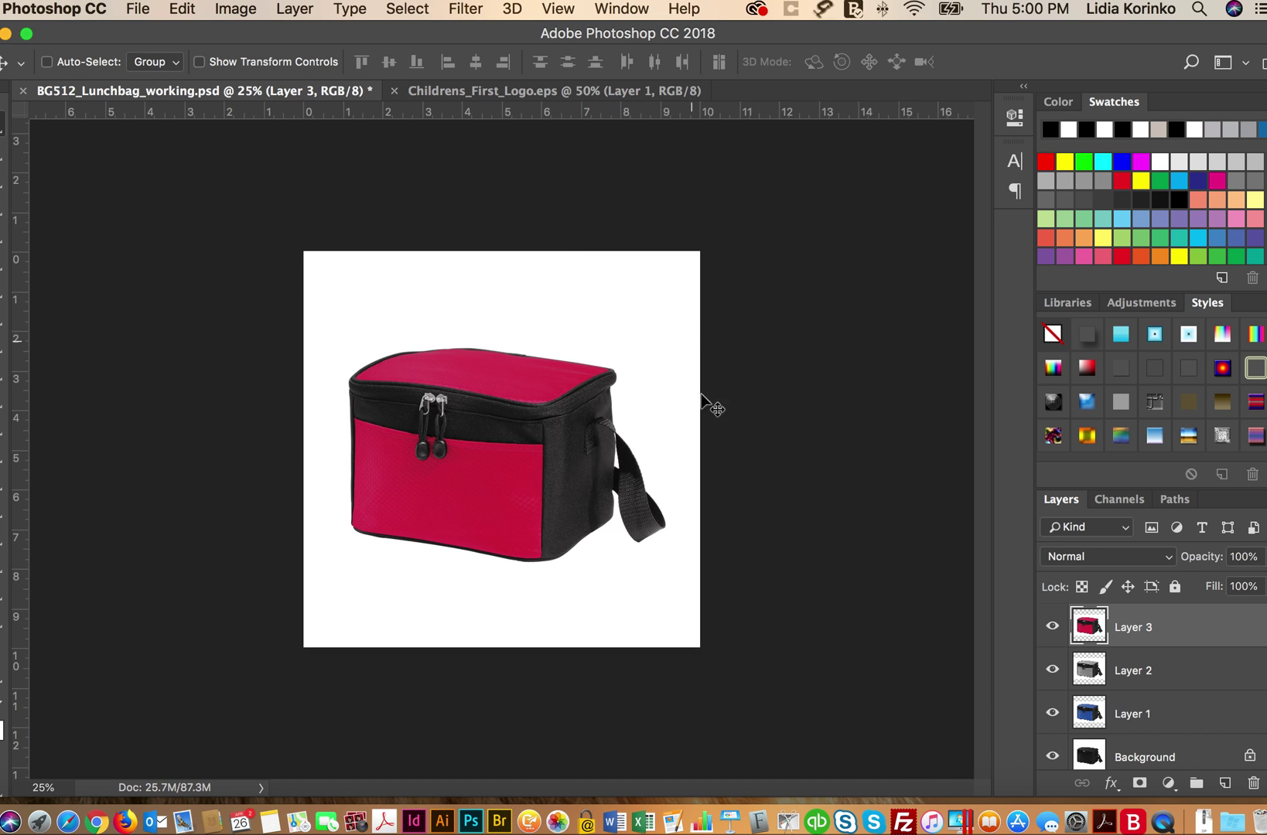
{"action": "key", "text": "super+v"}
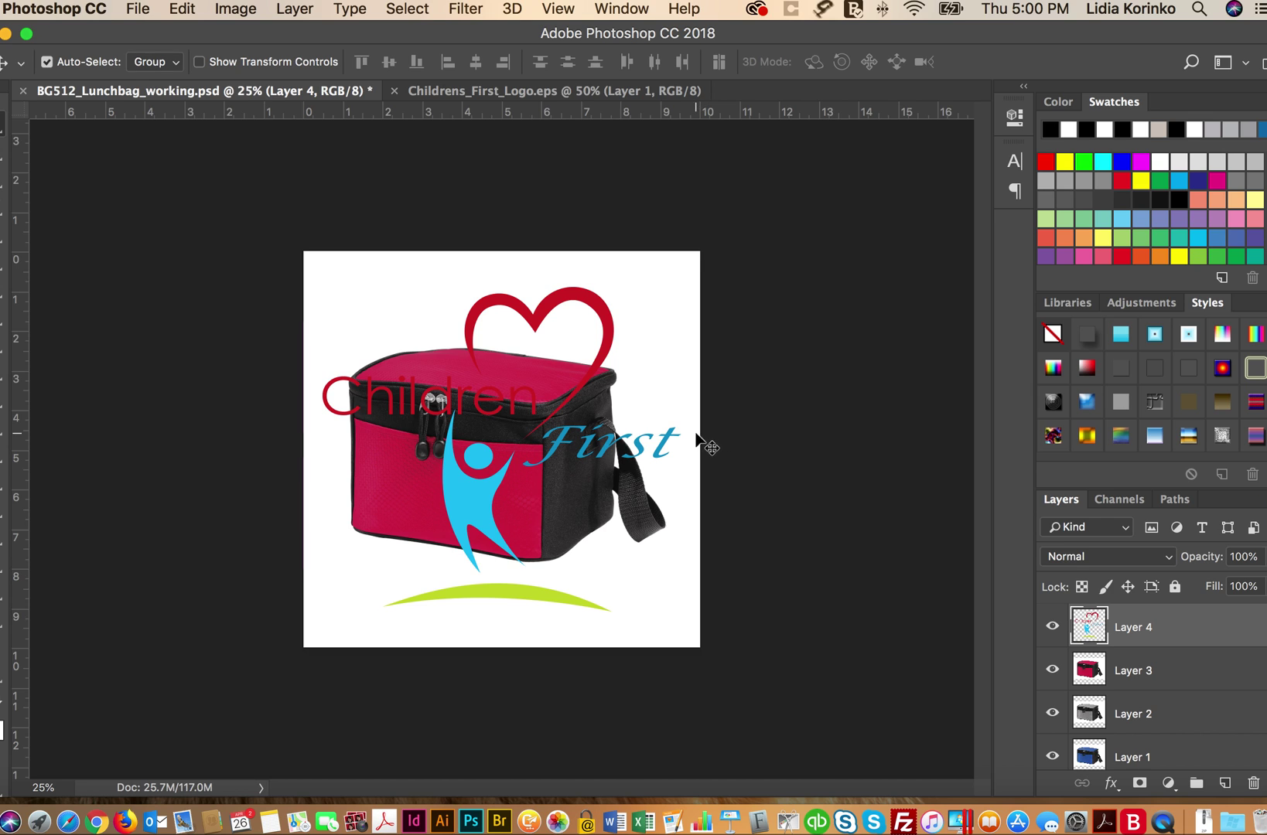
Scale the logo down to about 21% and place it on the bag's front pocket below the zipper pulls
{"action": "key", "text": "super+t"}
{"action": "left_click_drag", "start_coordinate": [680, 287], "coordinate": [409, 534]}
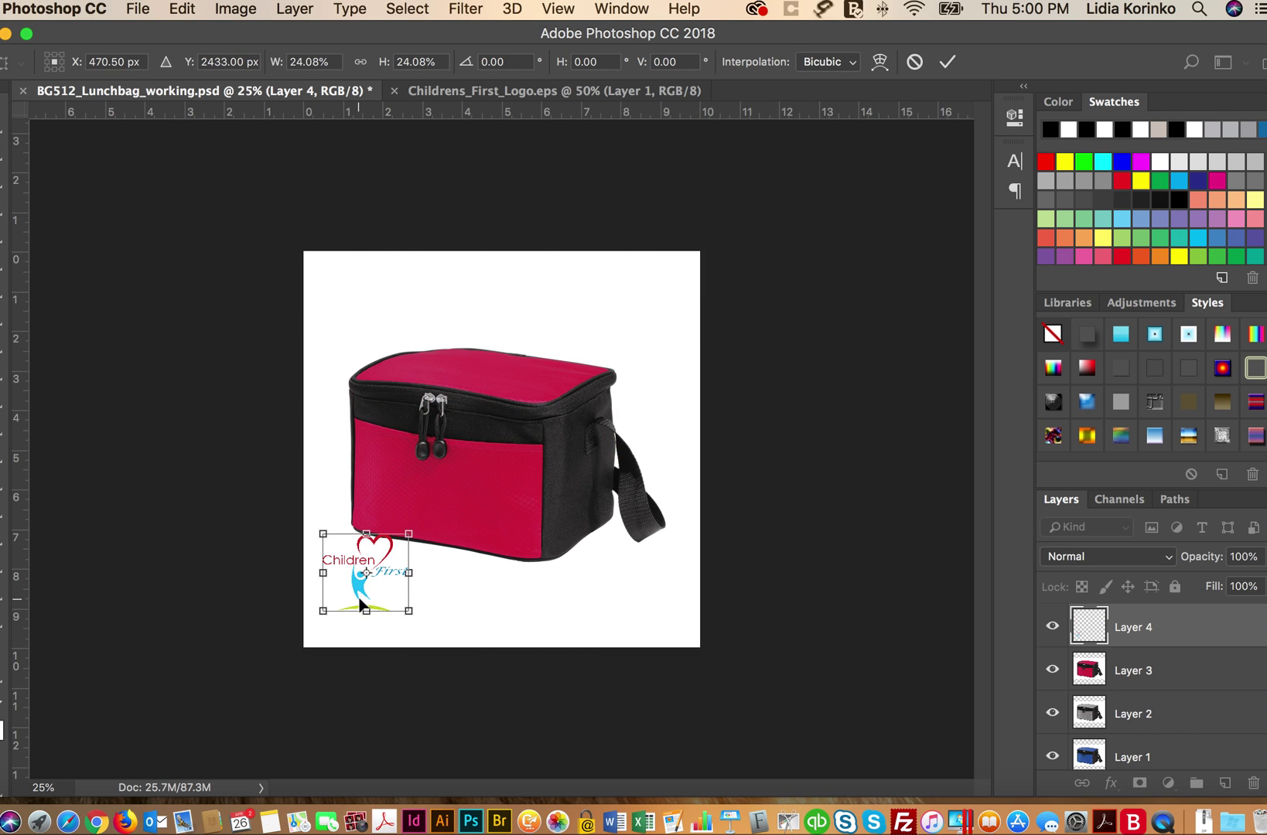
{"action": "left_click_drag", "start_coordinate": [358, 591], "coordinate": [404, 518]}
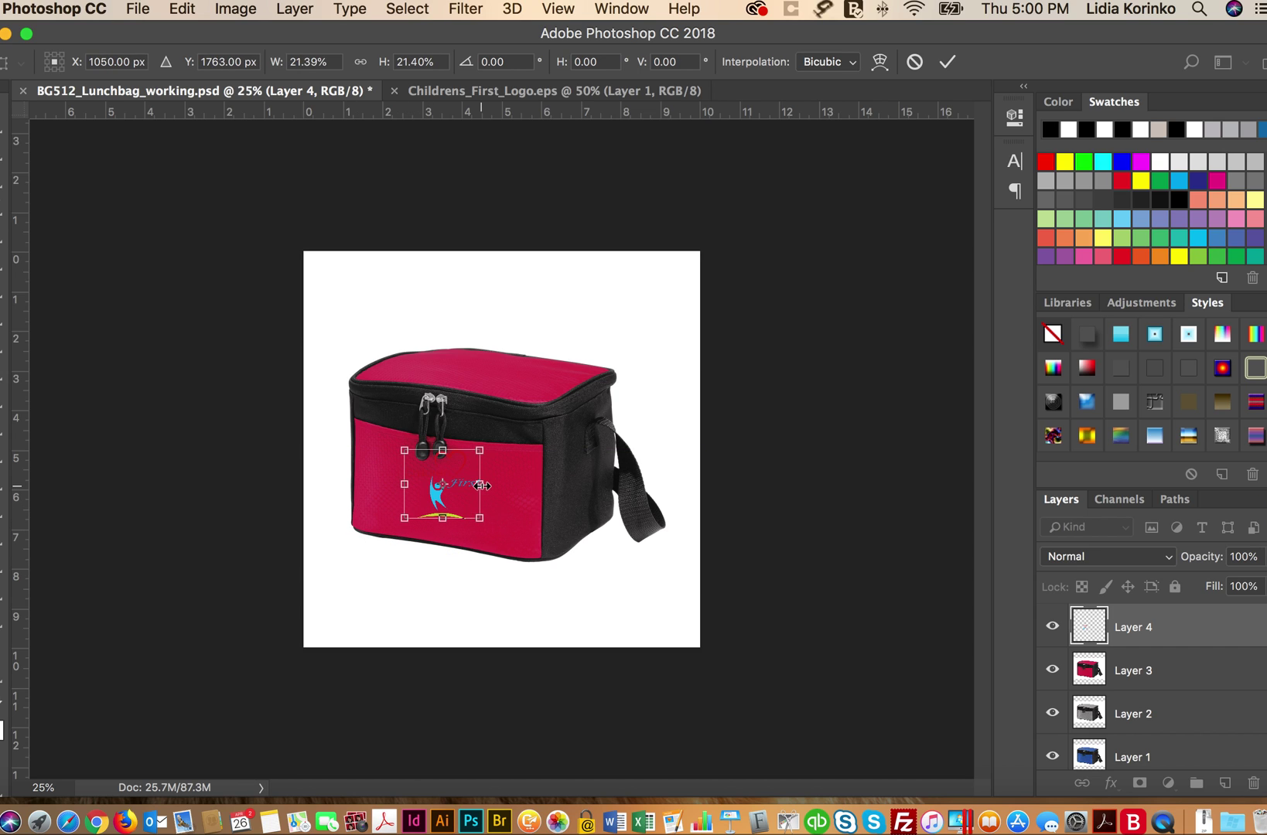
{"action": "key", "text": "Return"}
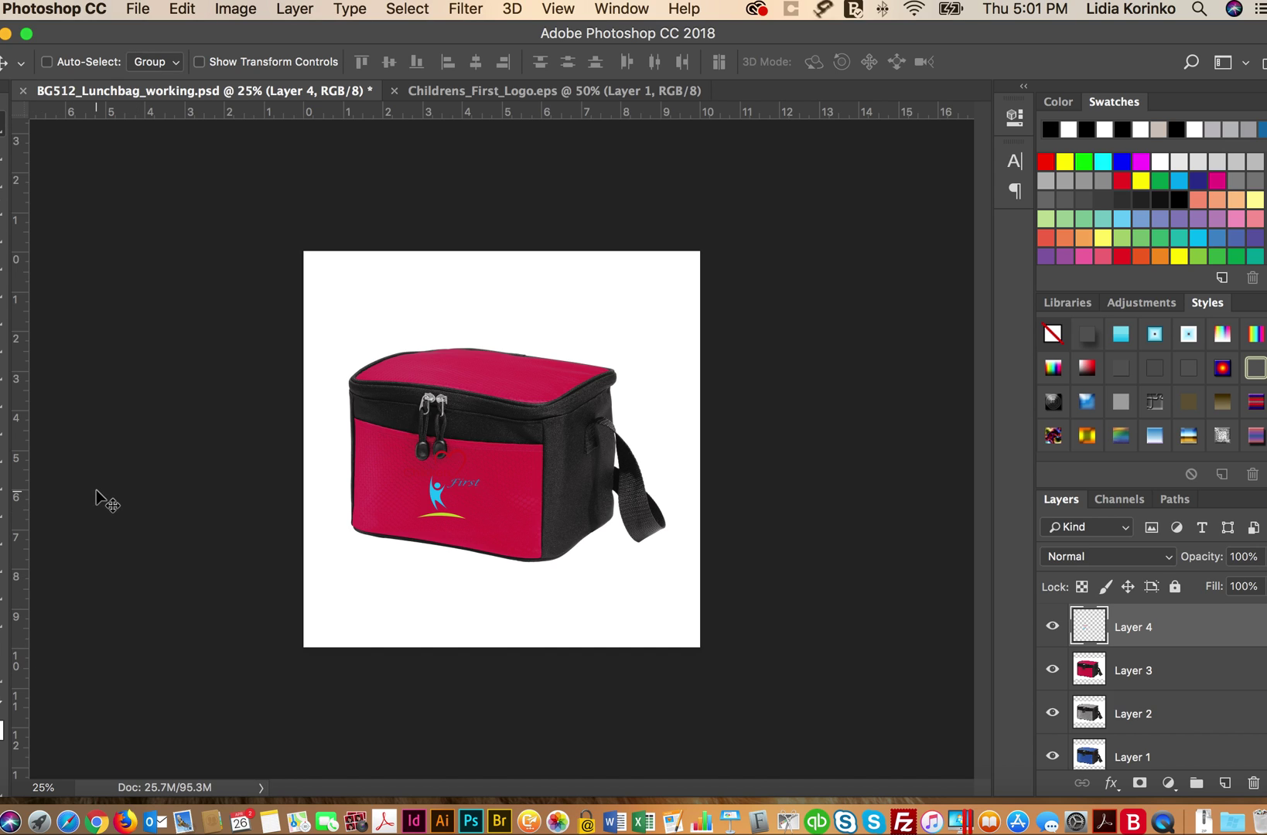
Hide the red and grey bag layers, leaving the blue bag showing behind the logo
{"action": "key", "text": "z"}
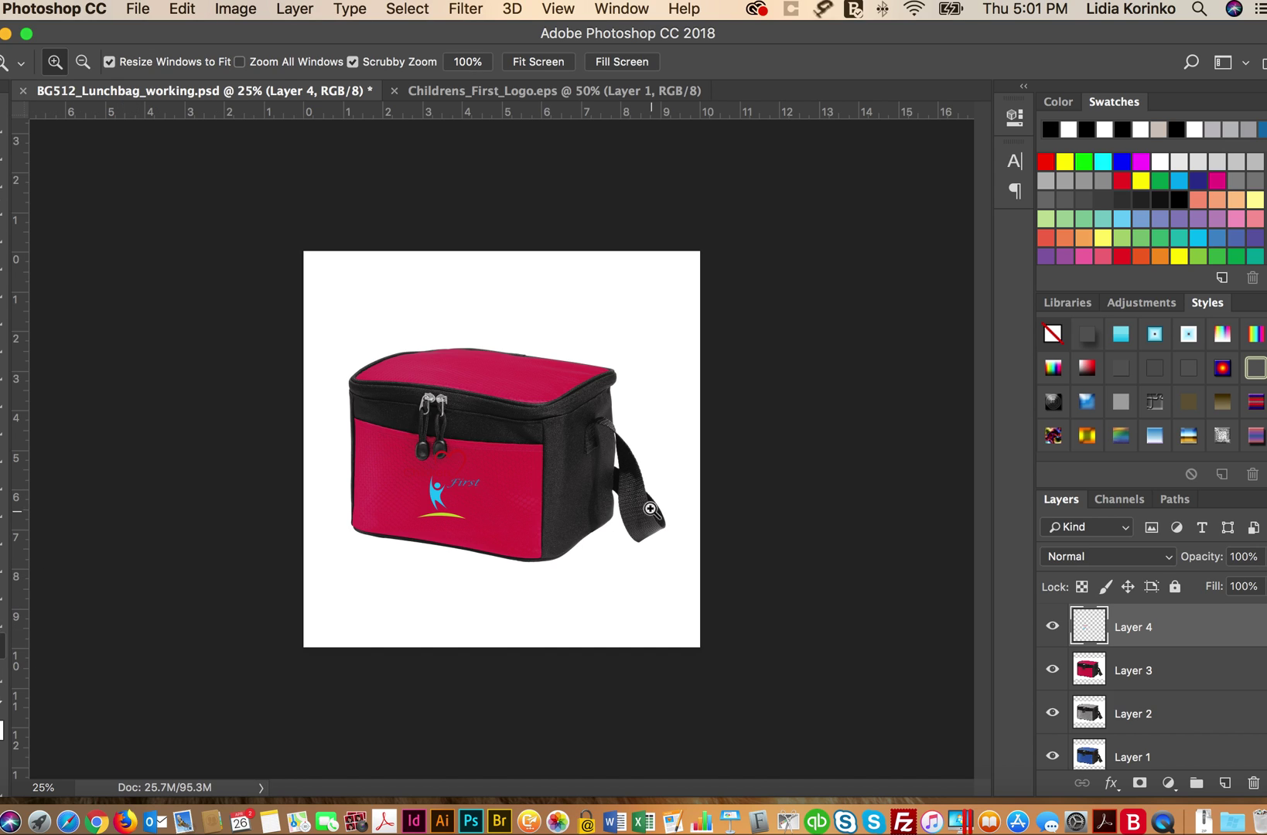
{"action": "left_click", "coordinate": [652, 499]}
{"action": "left_click", "coordinate": [652, 495]}
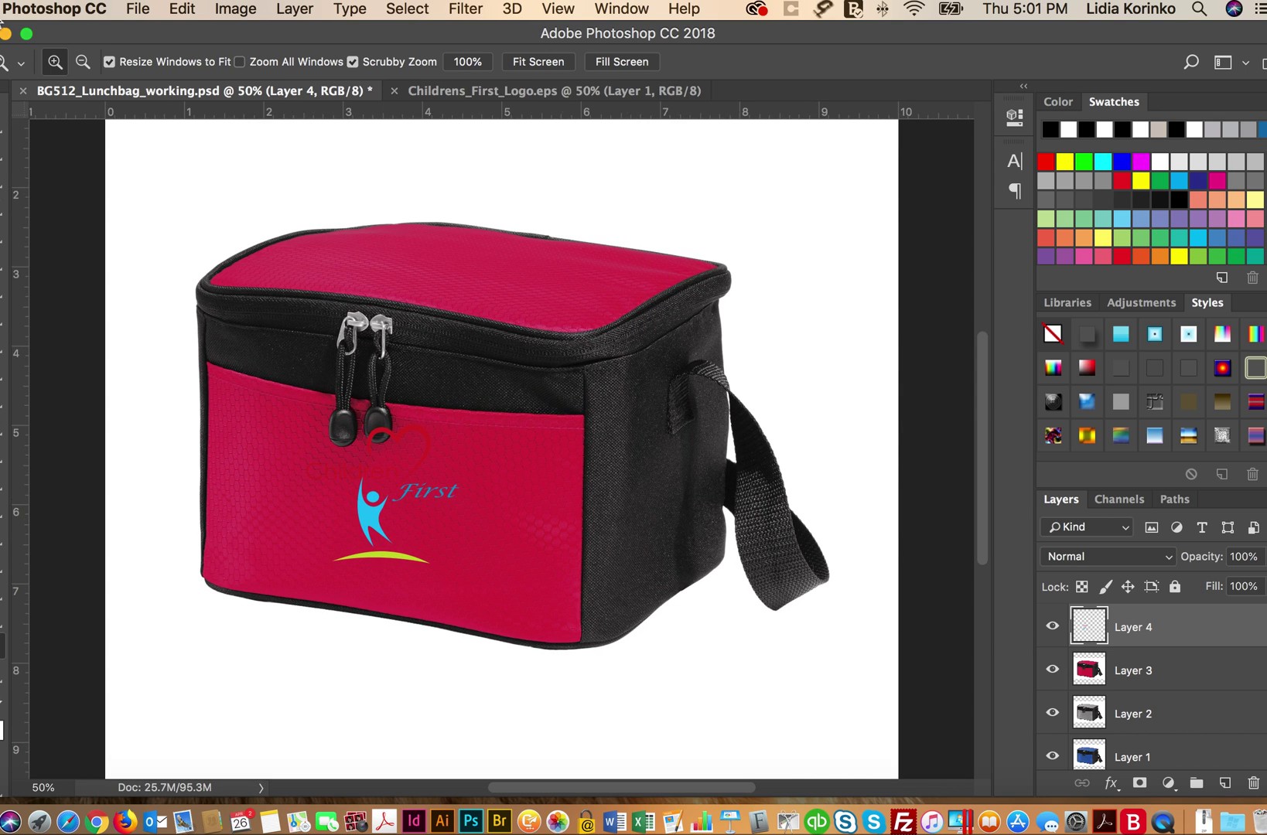
{"action": "key", "text": "v"}
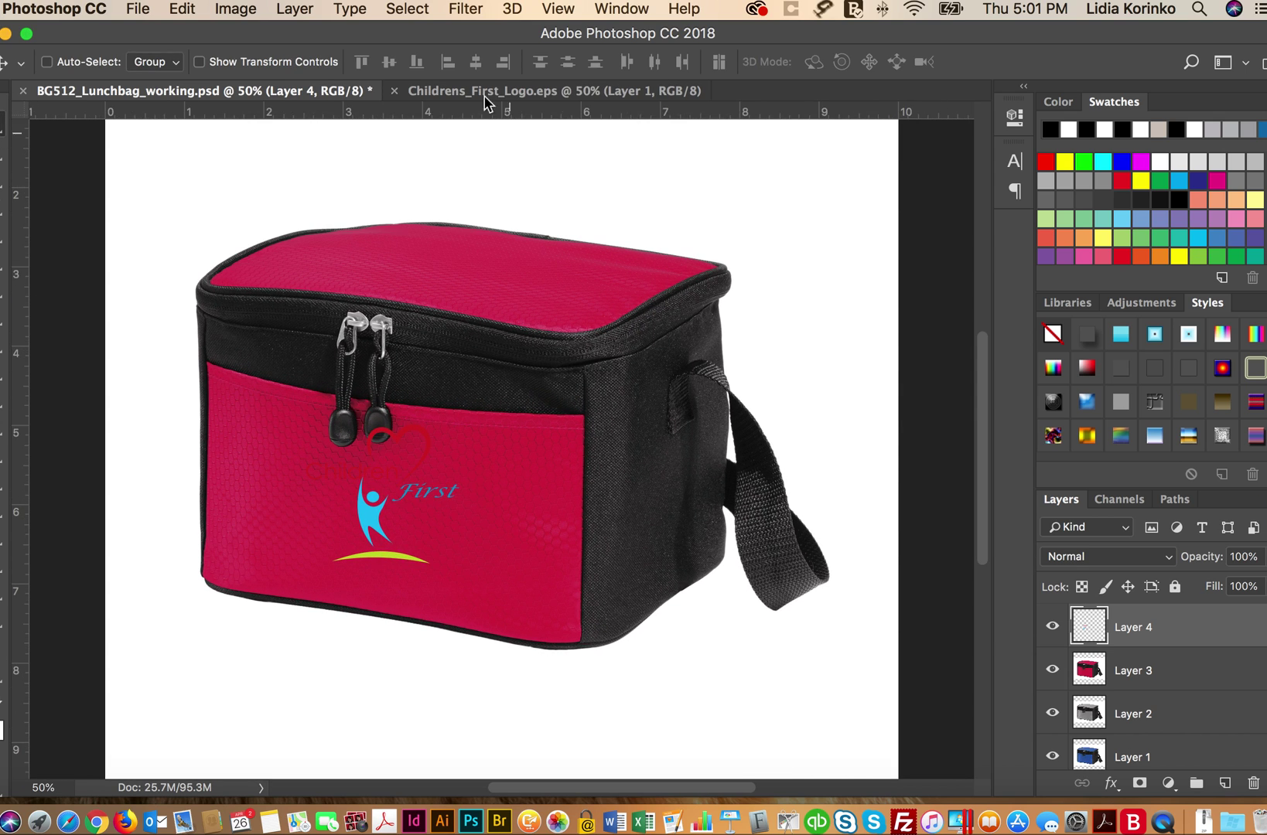
{"action": "left_click_drag", "start_coordinate": [322, 28], "coordinate": [332, 32]}
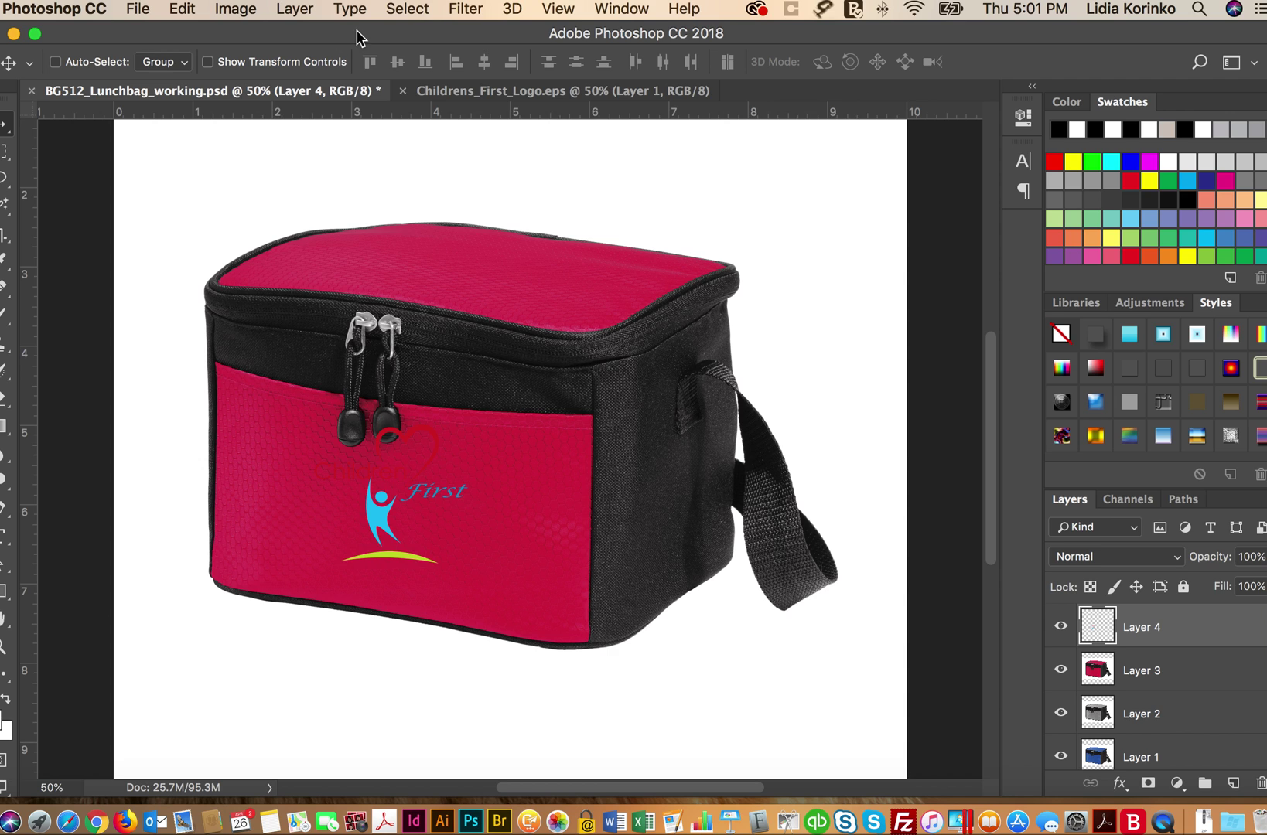
{"action": "double_click", "coordinate": [344, 33]}
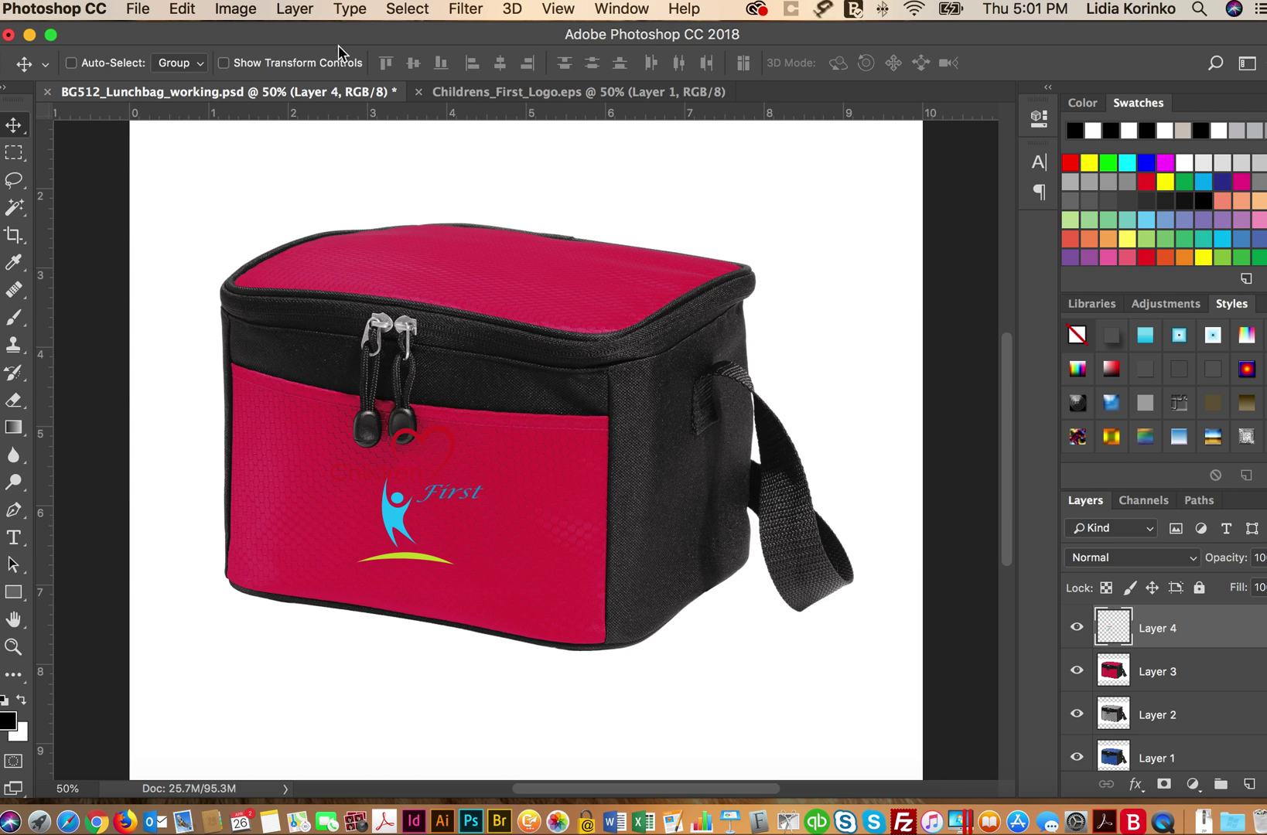
{"action": "scroll", "coordinate": [871, 622], "scroll_direction": "up", "scroll_amount": 3}
{"action": "scroll", "coordinate": [784, 486], "scroll_direction": "down", "scroll_amount": 5}
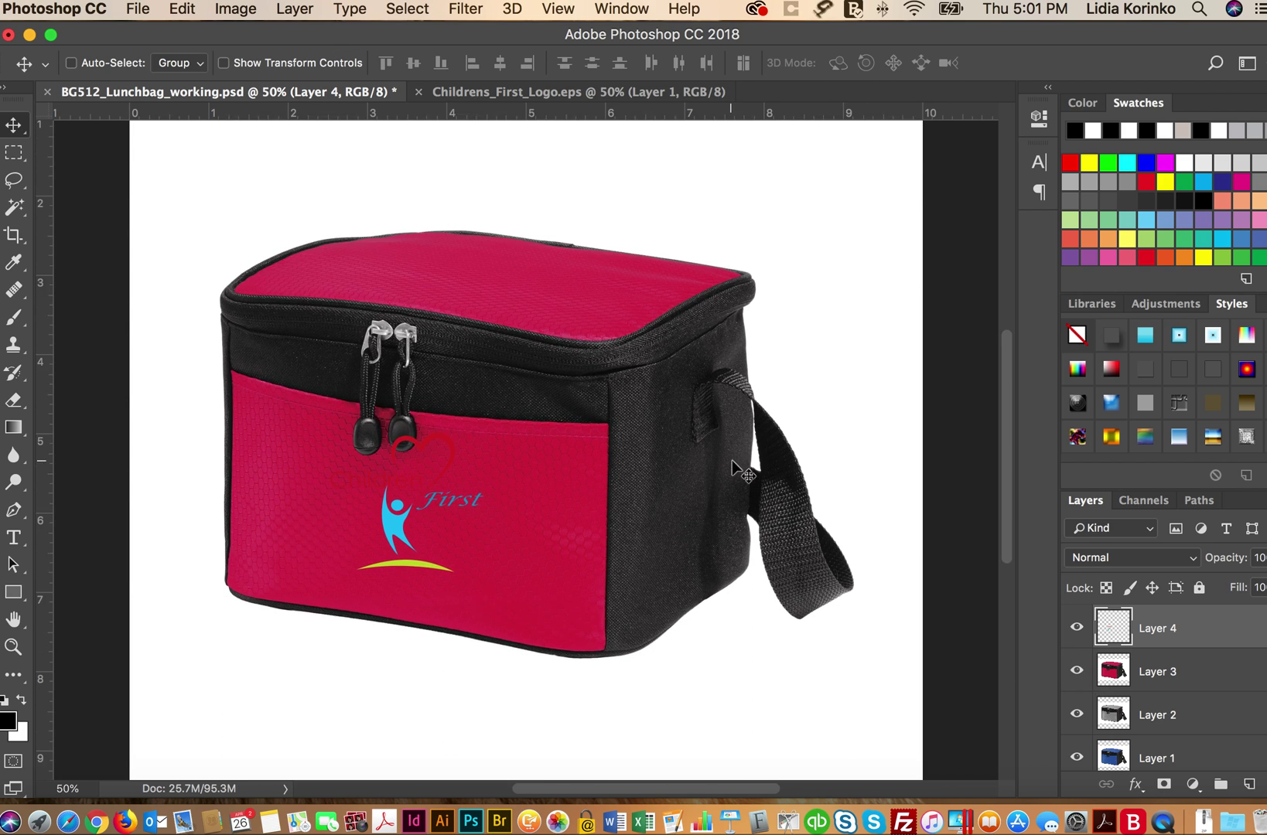
{"action": "left_click", "coordinate": [1077, 672]}
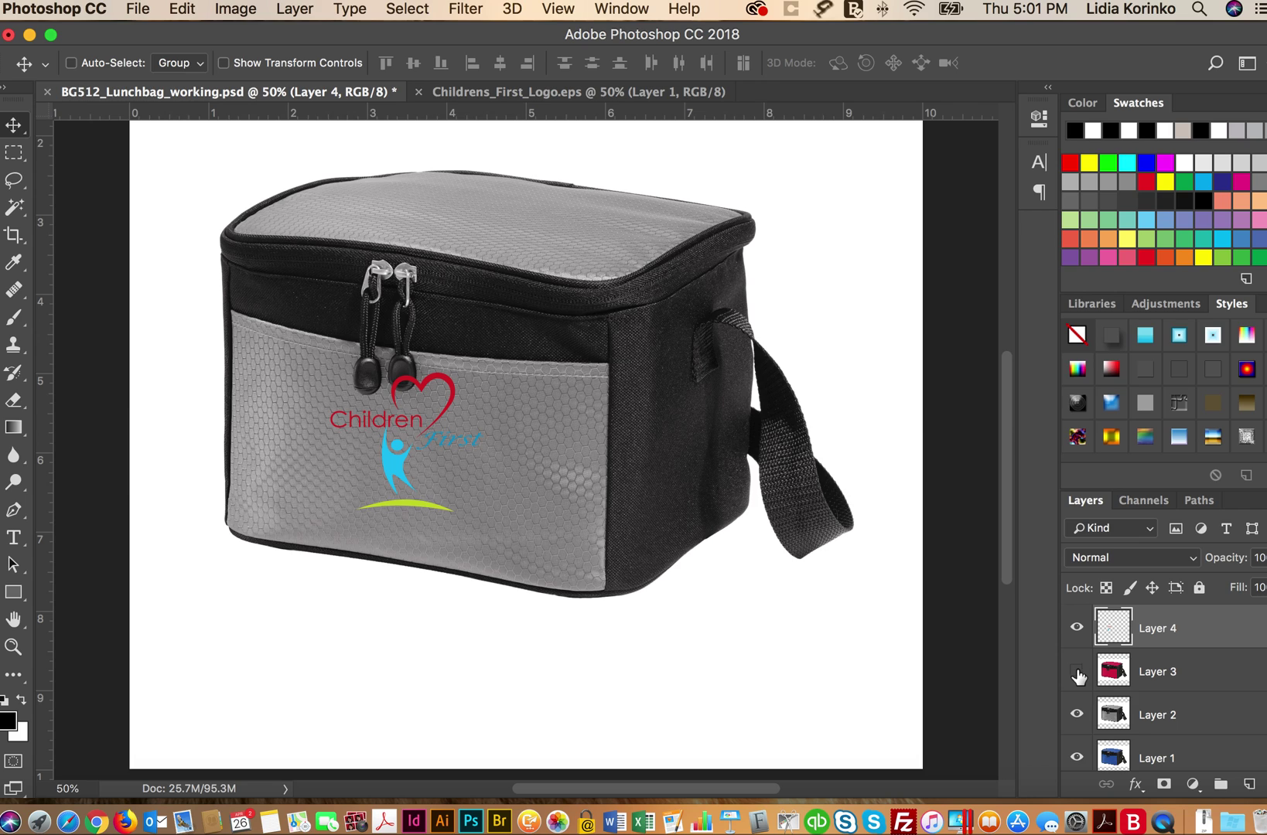
{"action": "left_click", "coordinate": [1077, 715]}
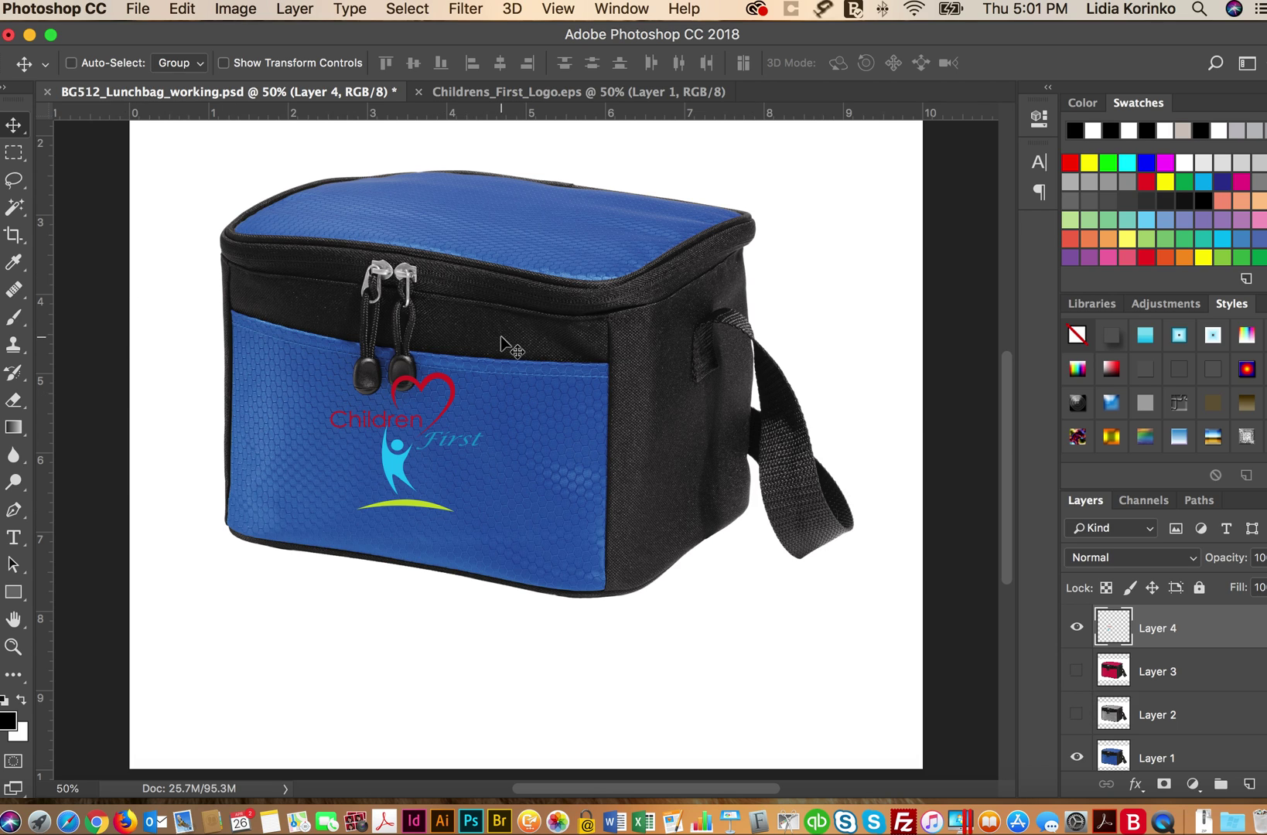
Rotate the logo about 6.5° clockwise to follow the pocket's slant and move it down and left, clear of the zipper pulls
{"action": "scroll", "coordinate": [478, 396], "scroll_direction": "down", "scroll_amount": 2}
{"action": "key", "text": "super+t"}
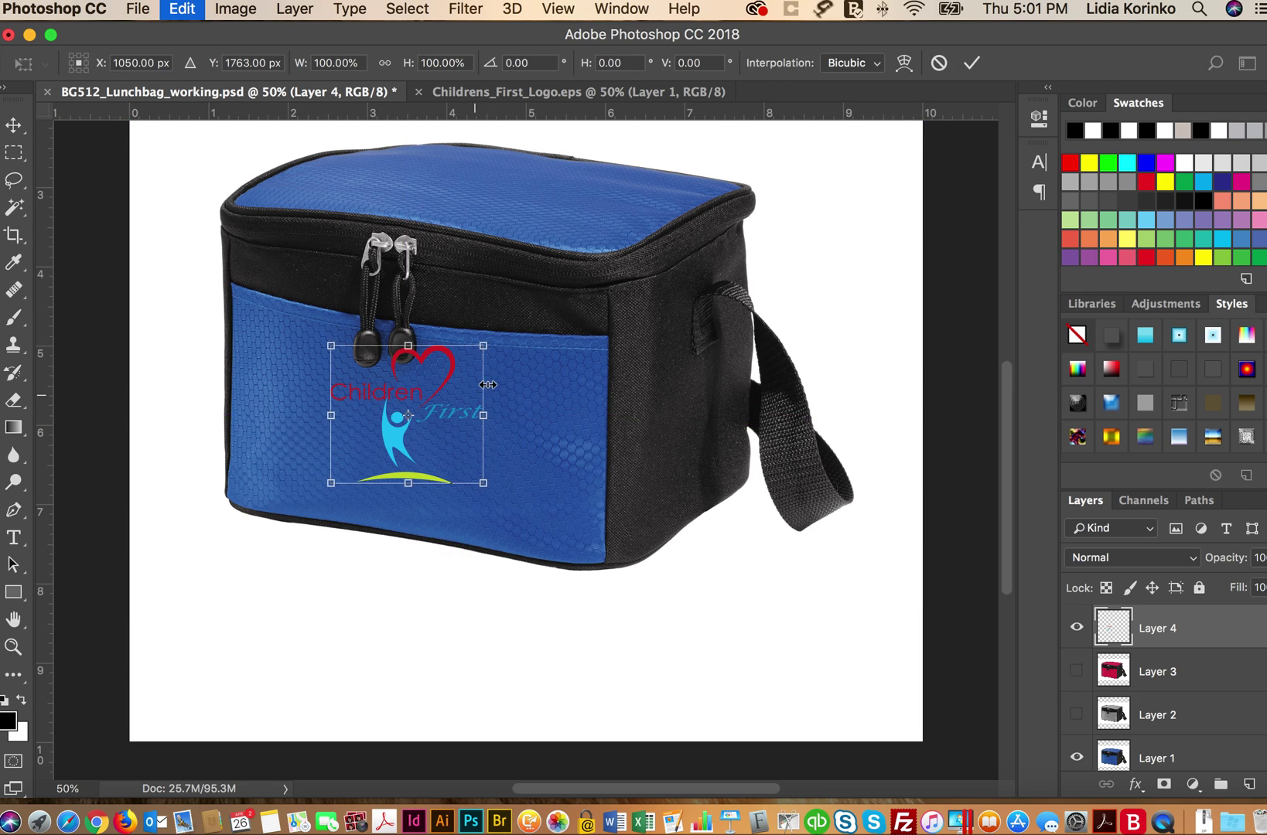
{"action": "left_click_drag", "start_coordinate": [487, 331], "coordinate": [492, 343]}
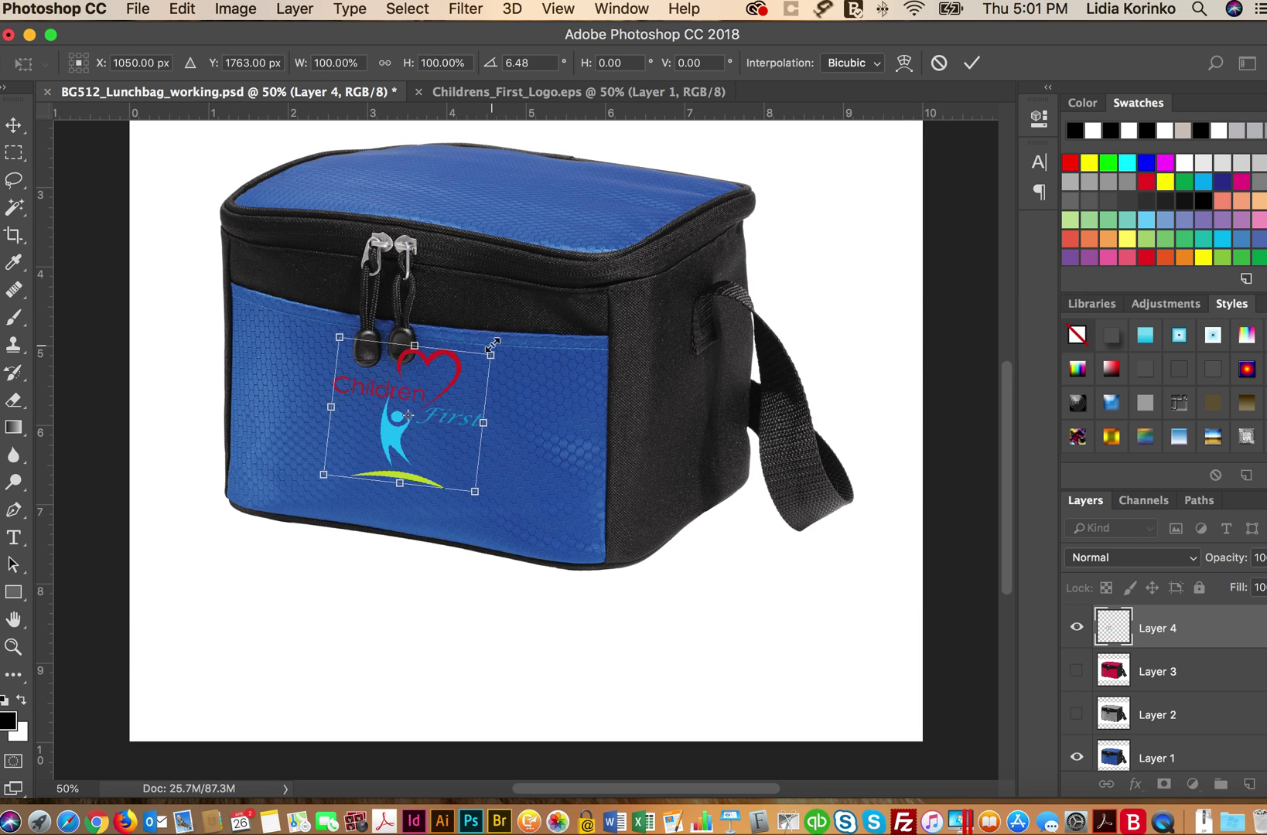
{"action": "key", "text": "Return"}
{"action": "left_click_drag", "start_coordinate": [424, 396], "coordinate": [400, 415]}
Scale the logo down slightly and reposition it beneath the zipper pulls on the blue pocket
{"action": "key", "text": "super+t"}
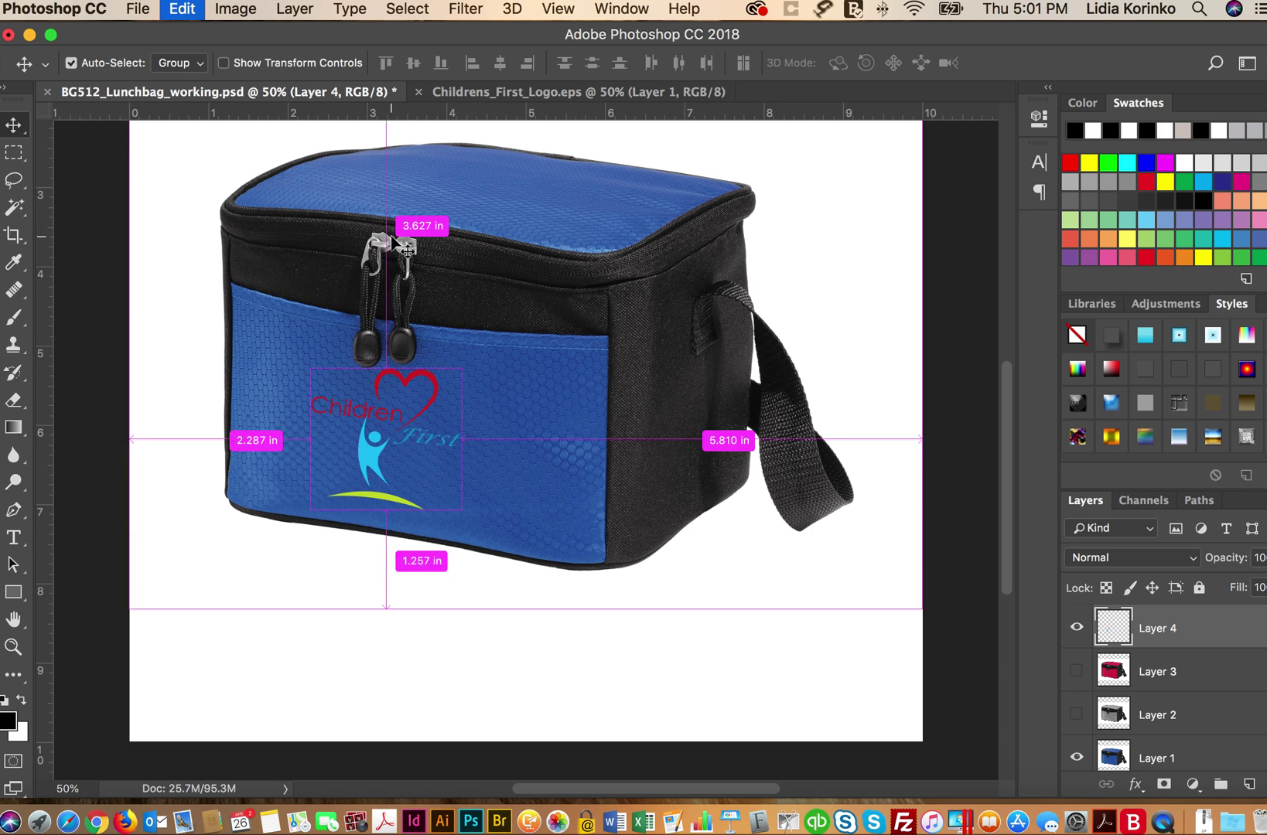
{"action": "left_click_drag", "start_coordinate": [459, 369], "coordinate": [438, 391]}
{"action": "key", "text": "Return"}
{"action": "left_click_drag", "start_coordinate": [379, 441], "coordinate": [391, 445]}
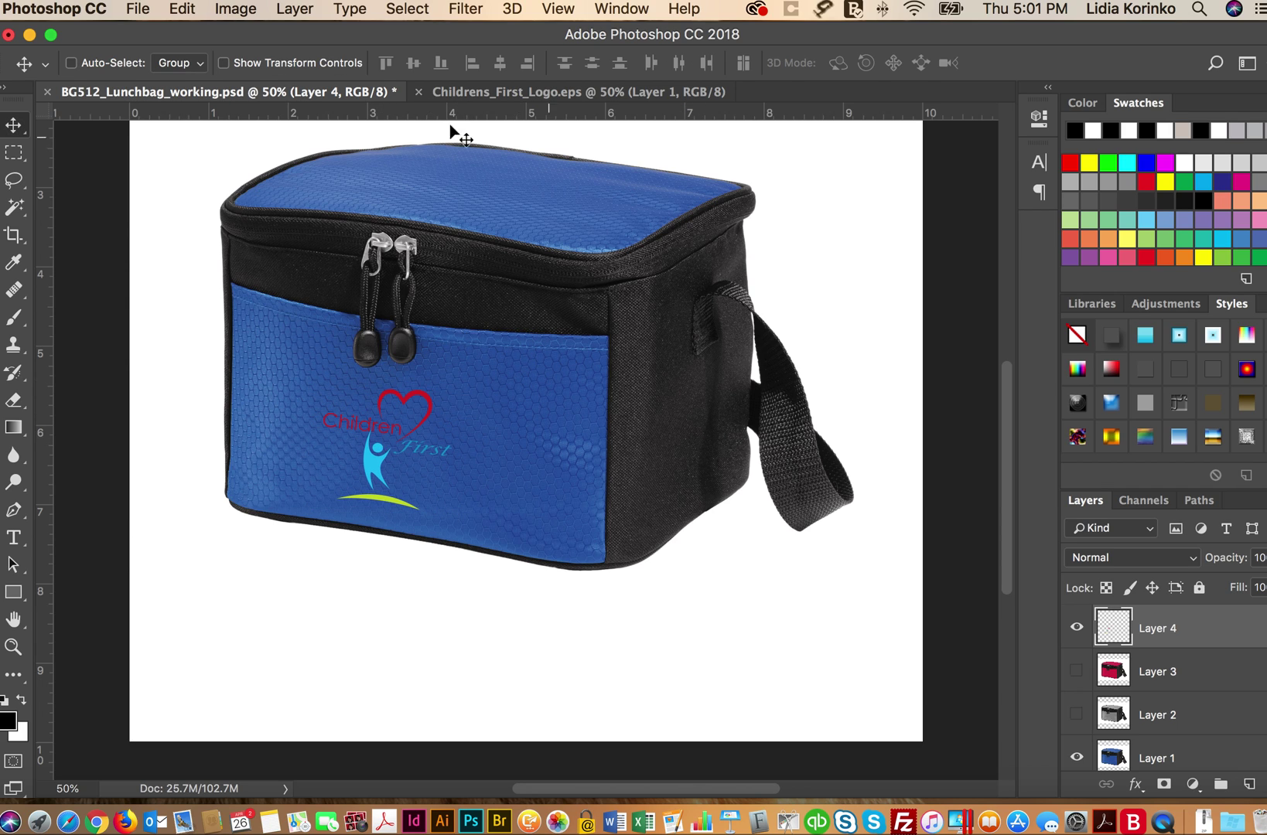
Apply a Perspective transform to the logo, narrowing its right side slightly with a vertical skew of about 2.7°
{"action": "left_click", "coordinate": [137, 8]}
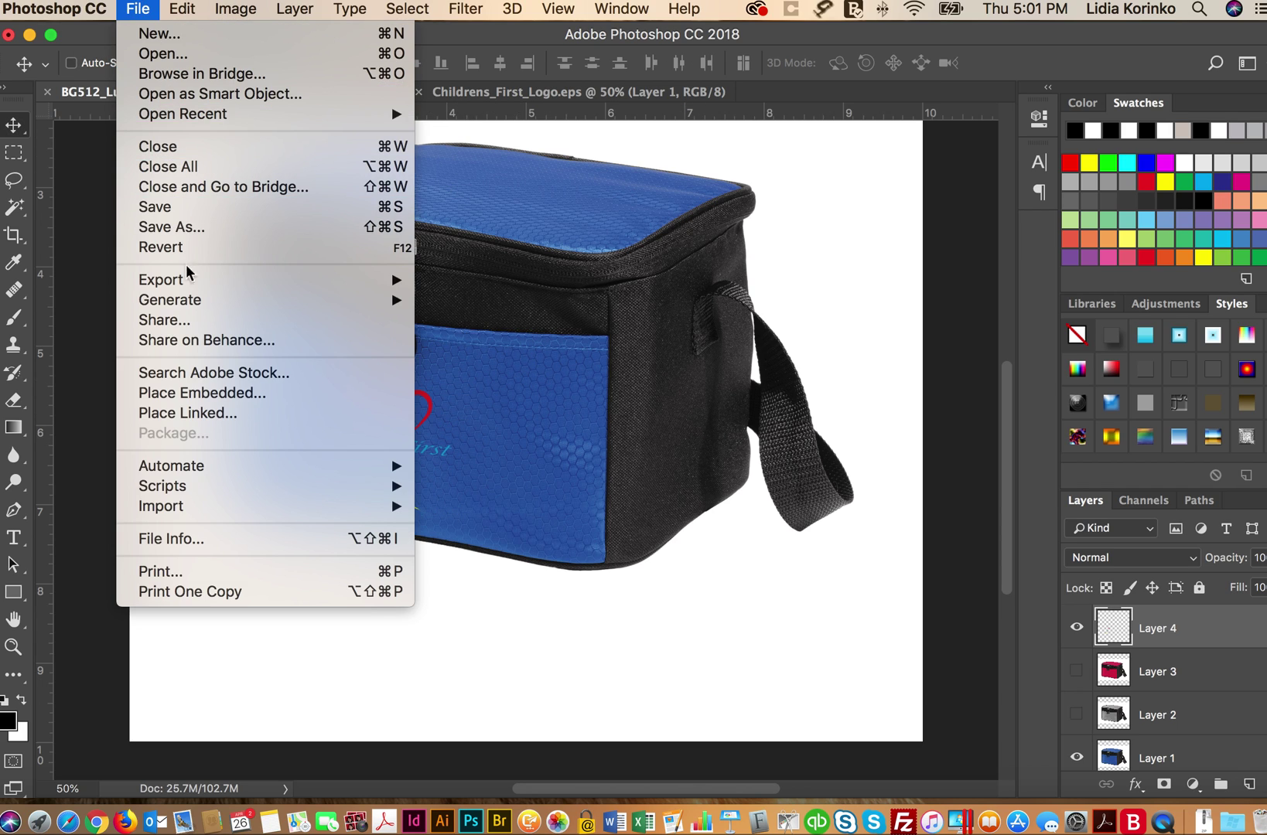
{"action": "mouse_move", "coordinate": [190, 286]}
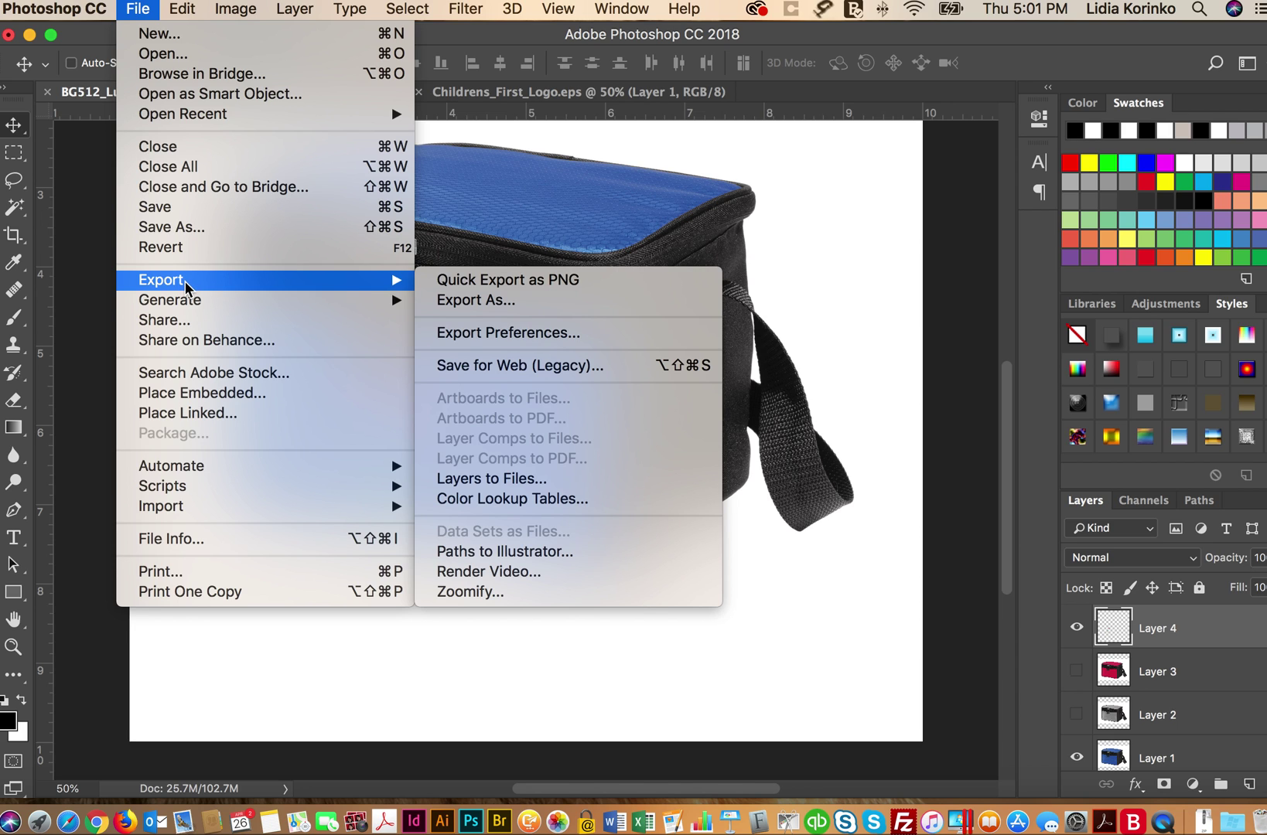
{"action": "mouse_move", "coordinate": [184, 7]}
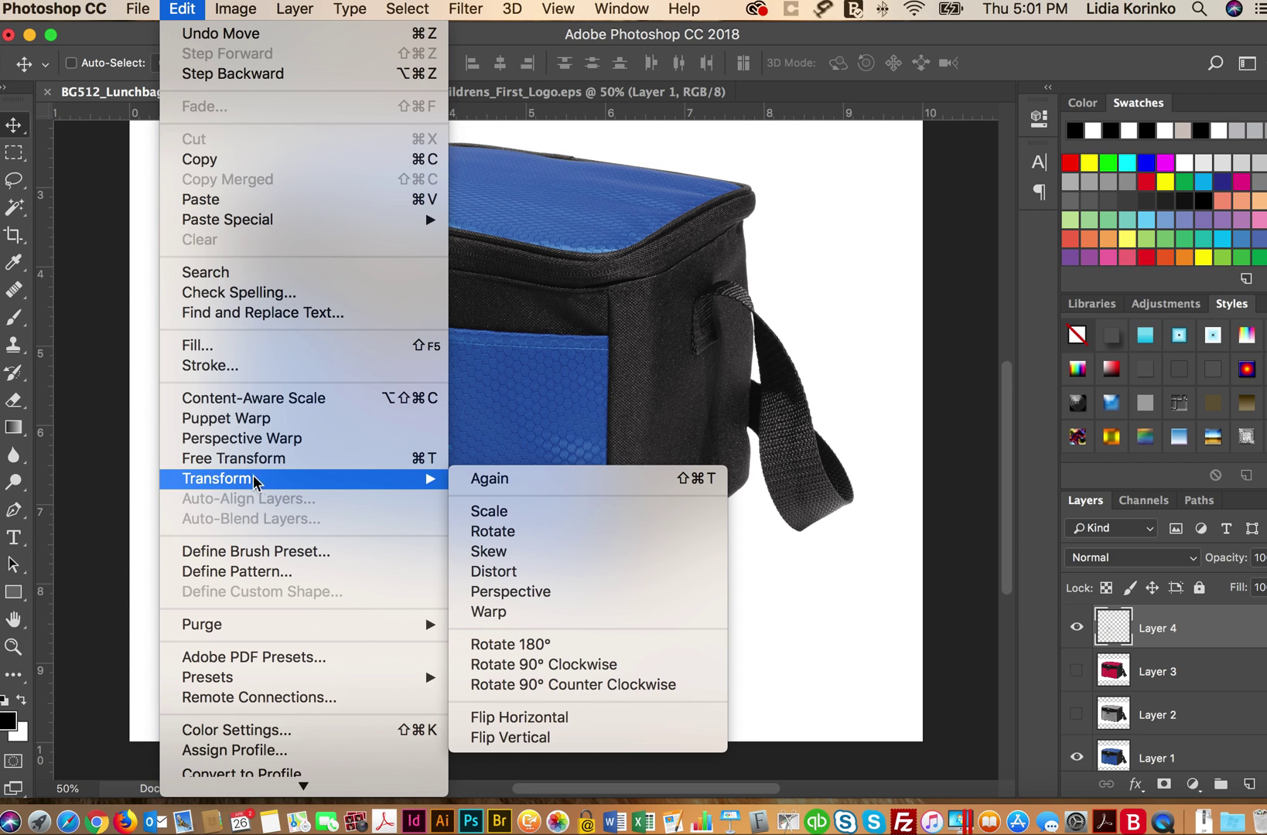
{"action": "left_click", "coordinate": [565, 592]}
{"action": "left_click_drag", "start_coordinate": [453, 390], "coordinate": [454, 396]}
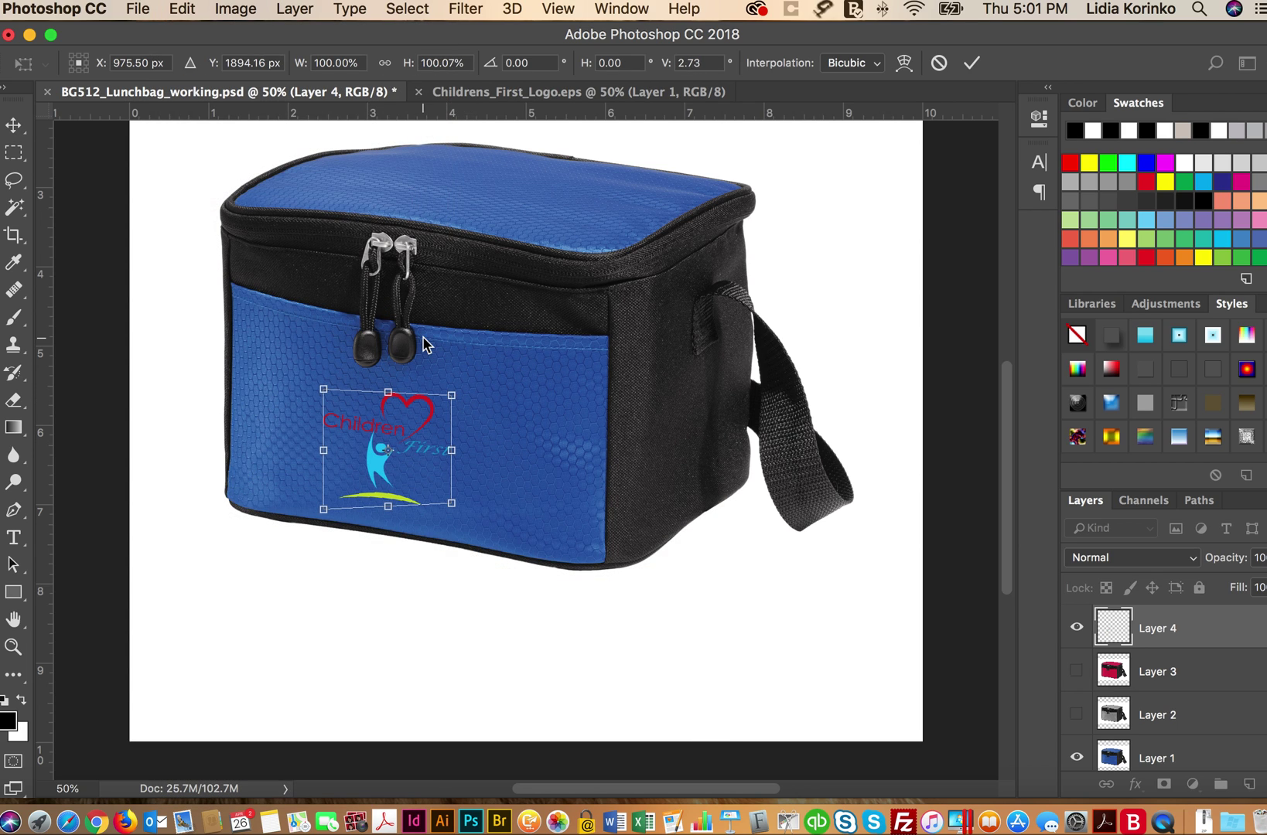
{"action": "key", "text": "Return"}
Nudge the logo slightly left and up on the blue bag's front pocket
{"action": "left_click_drag", "start_coordinate": [345, 426], "coordinate": [344, 426]}
{"action": "key", "text": "Left"}
{"action": "key", "text": "Left"}
{"action": "key", "text": "Left"}
{"action": "key", "text": "Left"}
{"action": "key", "text": "Up"}
{"action": "key", "text": "Up"}
{"action": "key", "text": "Up"}
{"action": "key", "text": "Up"}
{"action": "key", "text": "Up"}
{"action": "key", "text": "Up"}
{"action": "key", "text": "Up"}
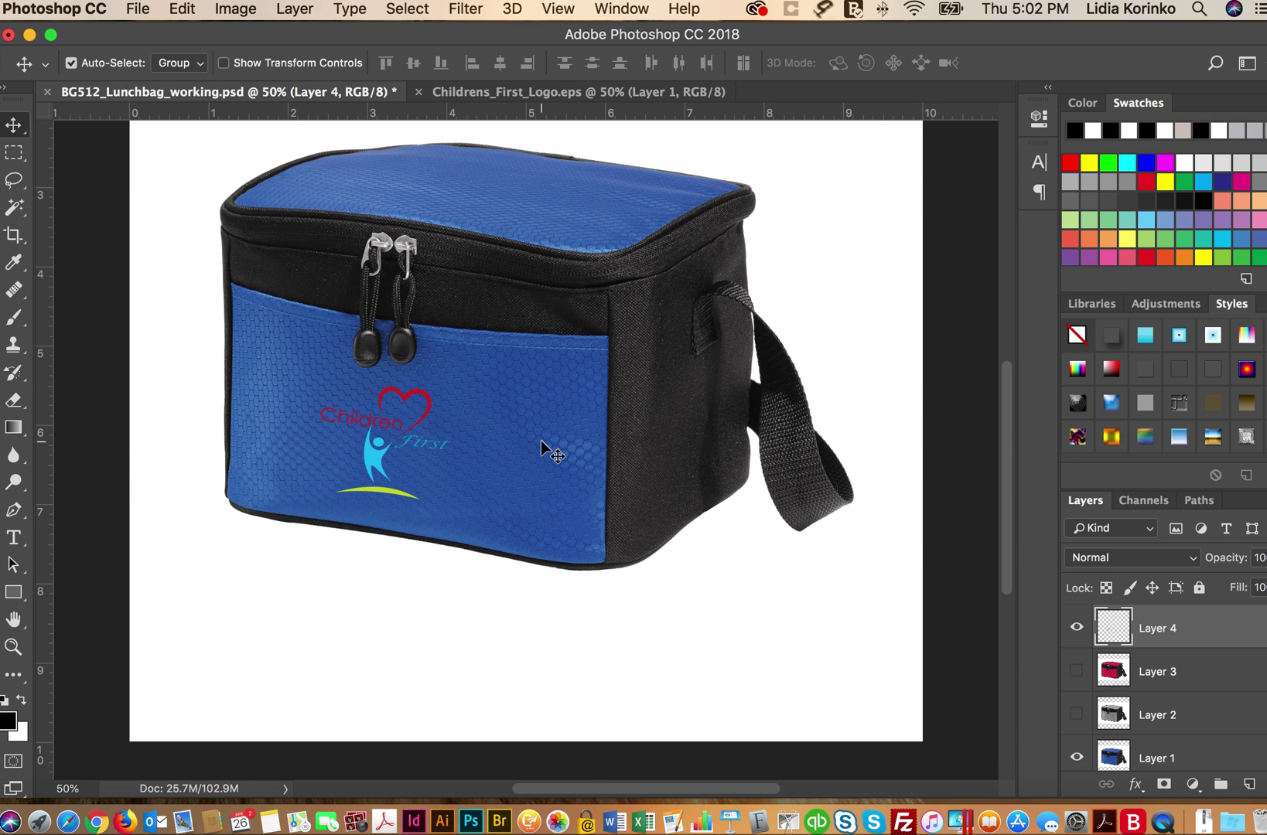
Show the grey bag layer again beneath the logo and switch to the Zoom tool
{"action": "key", "text": "super+minus"}
{"action": "key", "text": "super+minus"}
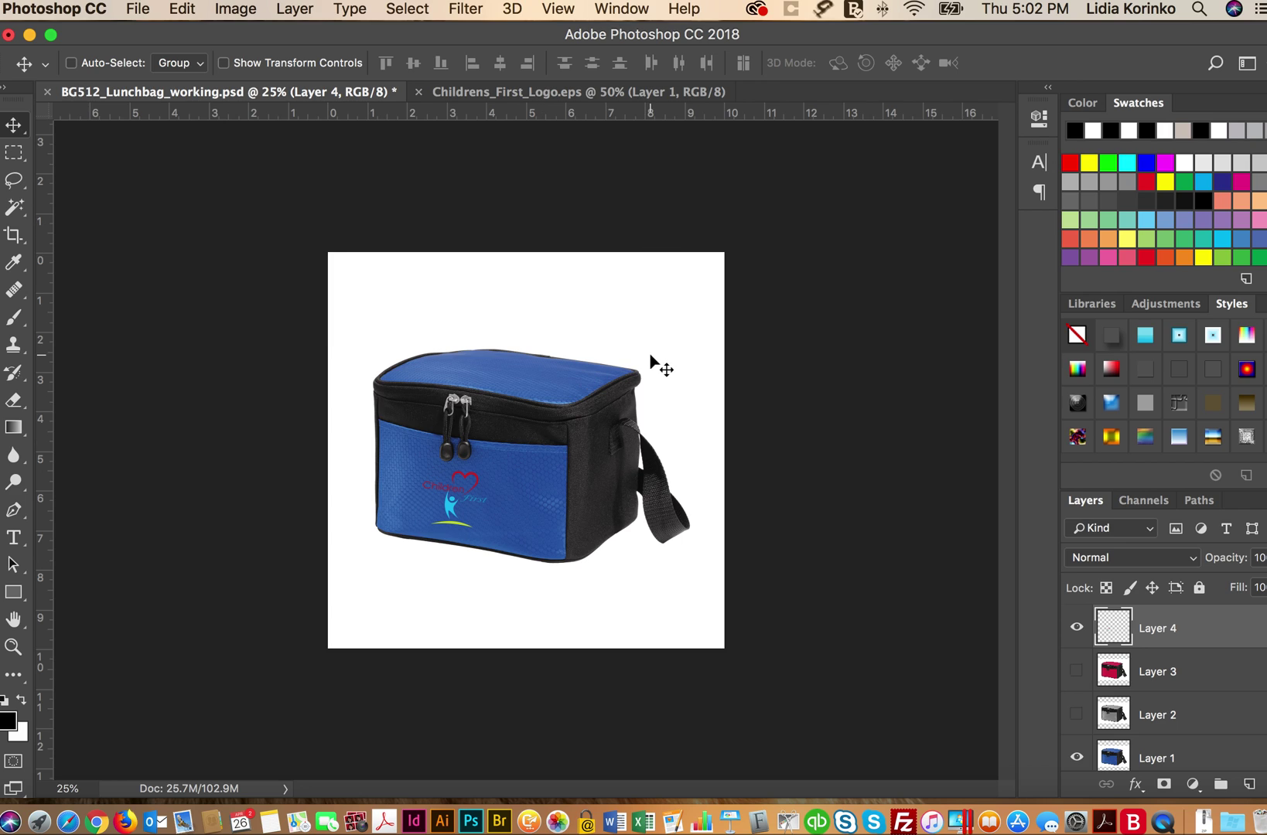
{"action": "left_click", "coordinate": [1076, 714]}
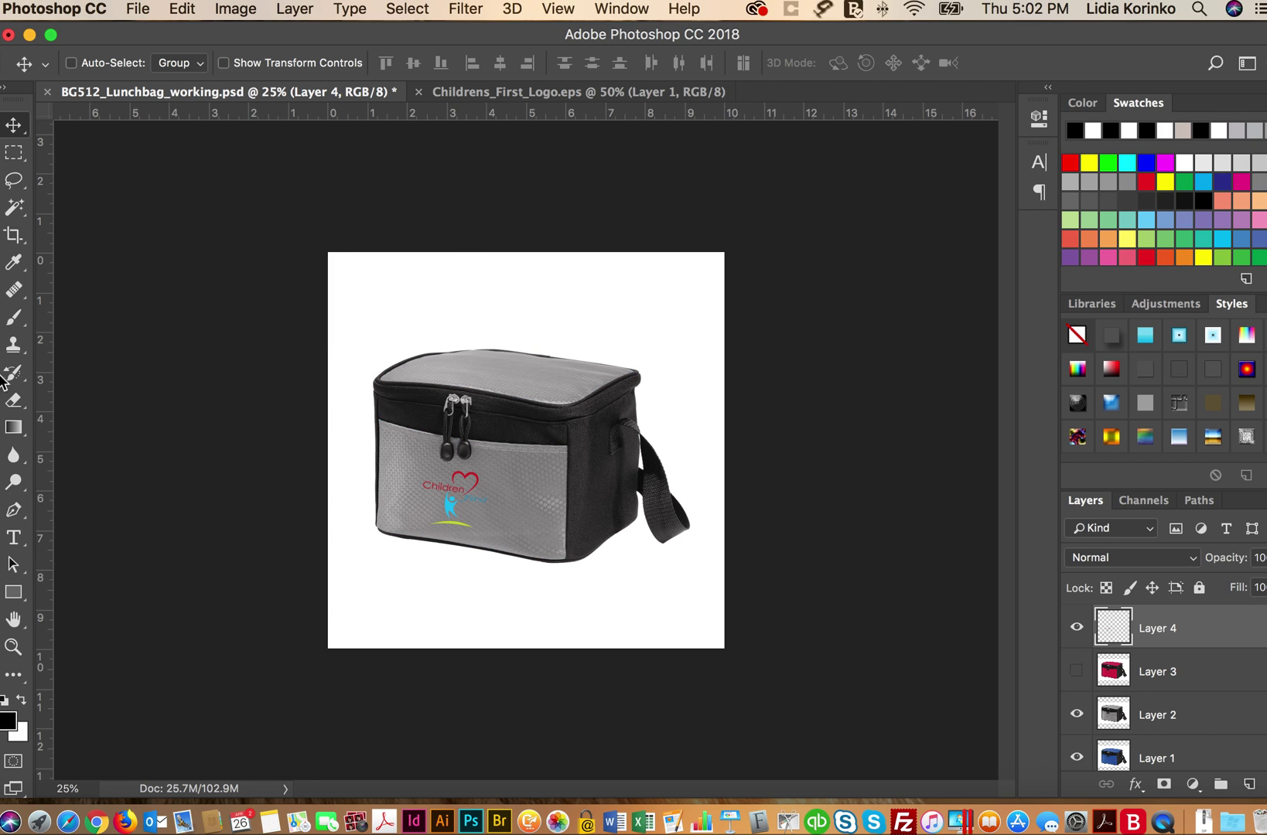
{"action": "left_click", "coordinate": [14, 646]}
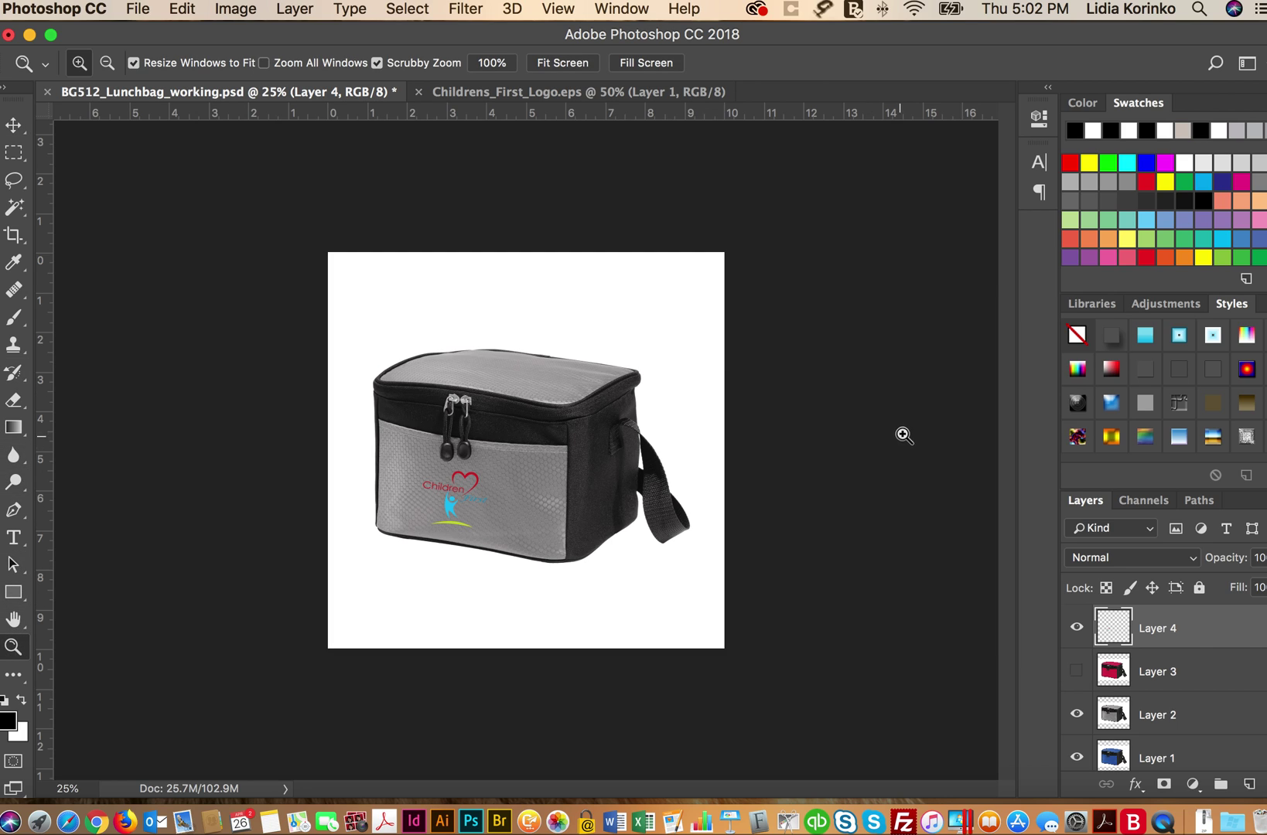
Open Save for Web for the grey bag mockup and set the JPEG's image size to 1500 × 1500 px
{"action": "left_click", "coordinate": [638, 432]}
{"action": "key", "text": "v"}
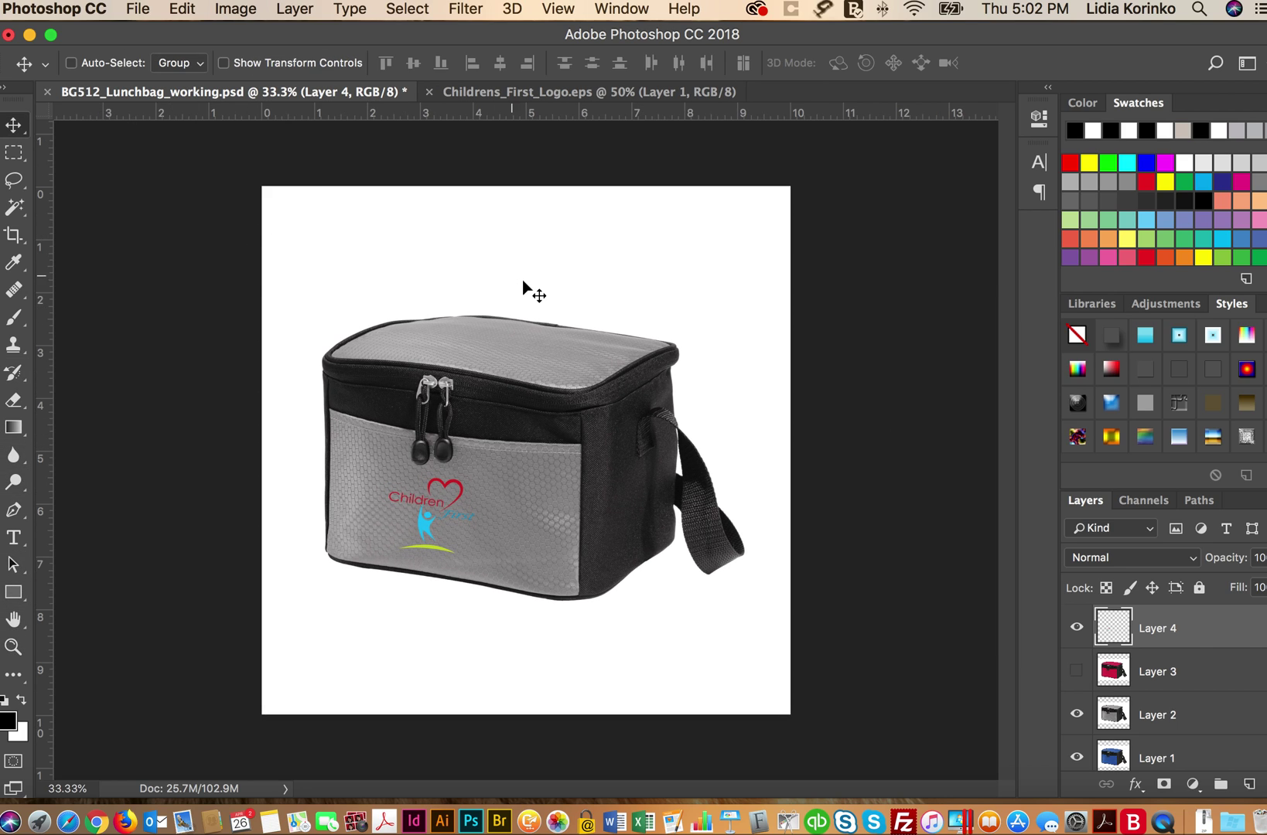
{"action": "left_click", "coordinate": [138, 9]}
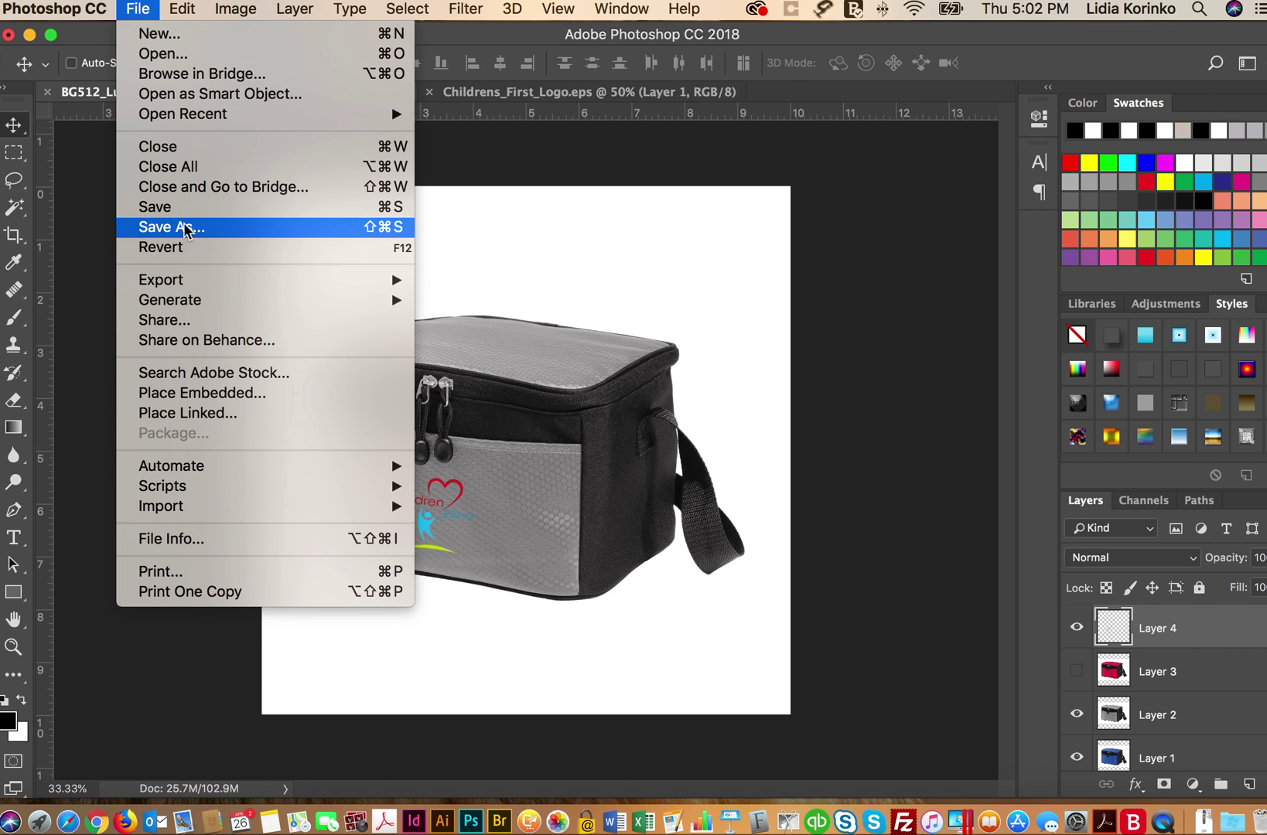
{"action": "left_click", "coordinate": [137, 8]}
{"action": "left_click", "coordinate": [138, 10]}
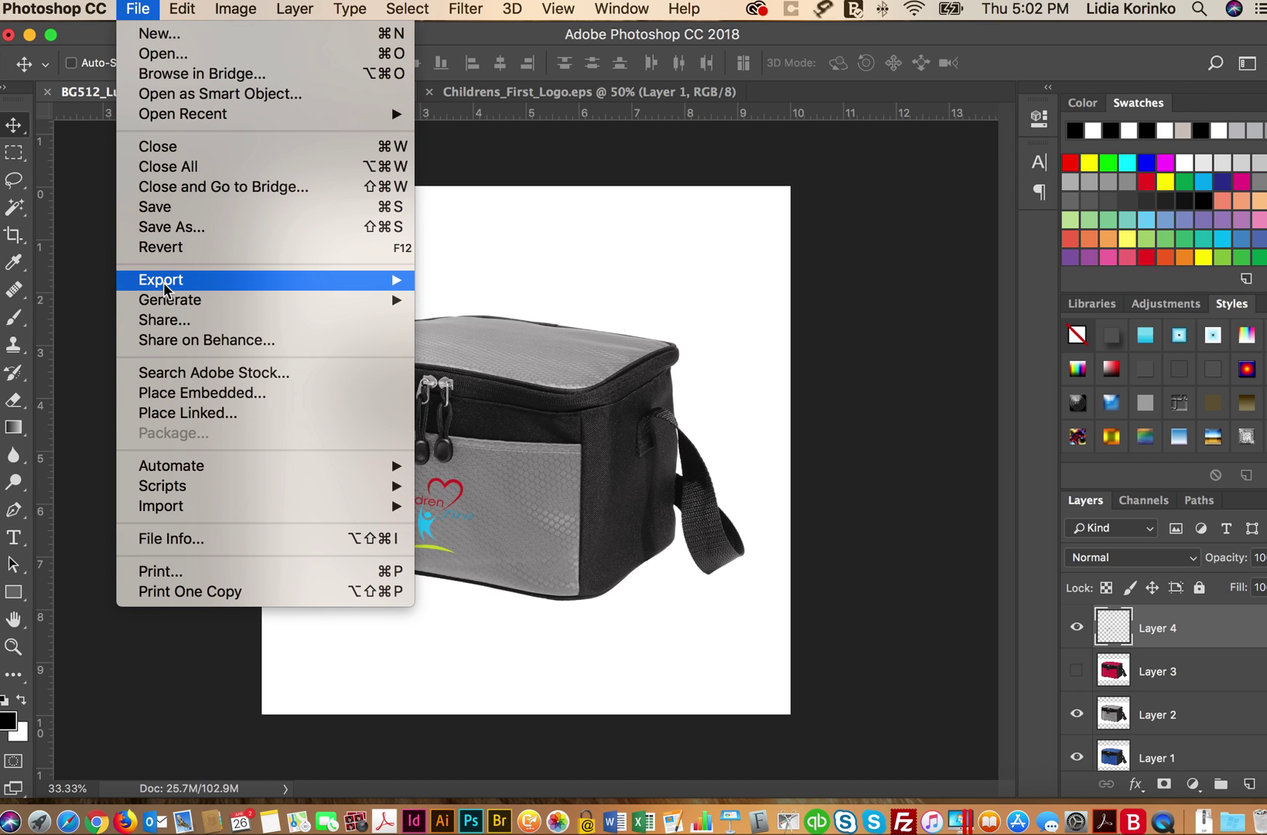
{"action": "mouse_move", "coordinate": [163, 282]}
{"action": "left_click", "coordinate": [553, 363]}
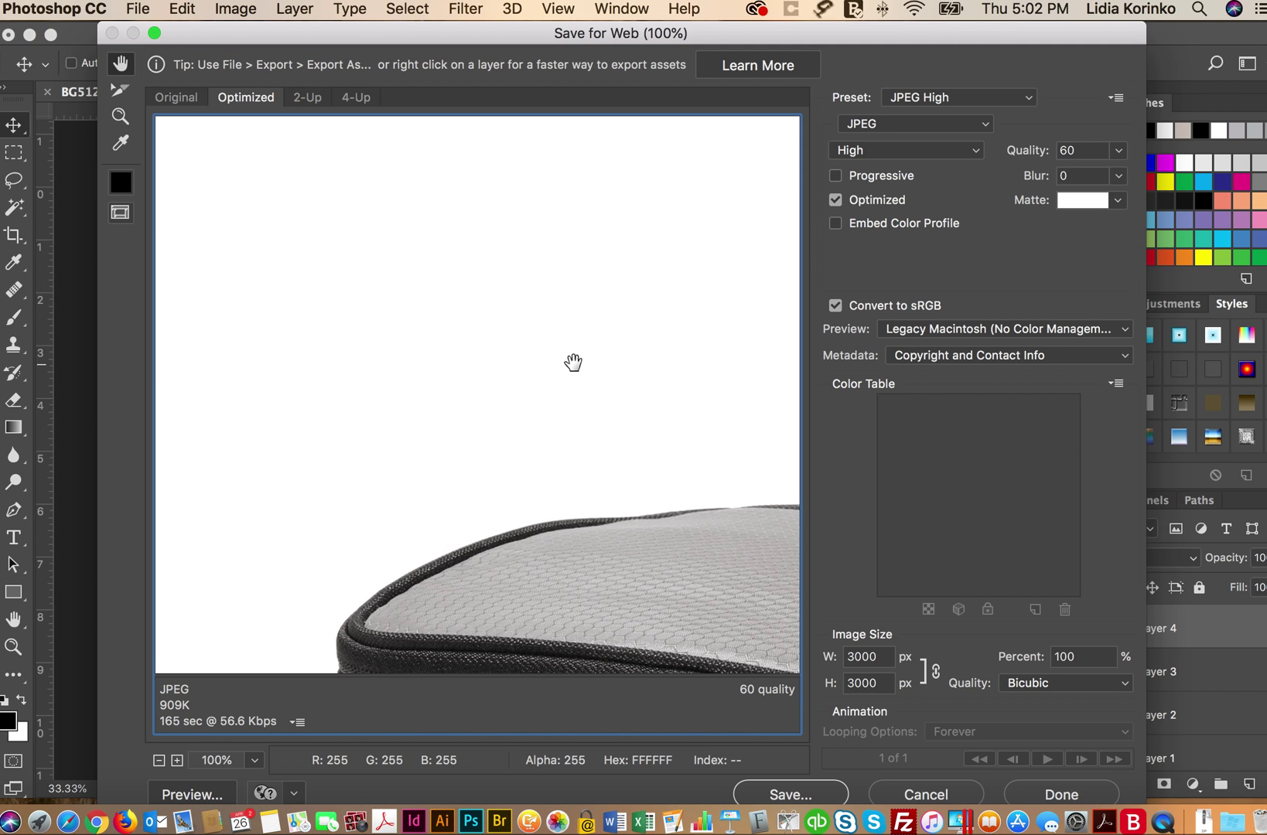
{"action": "left_click_drag", "start_coordinate": [877, 656], "coordinate": [826, 661]}
{"action": "type", "text": "150"}
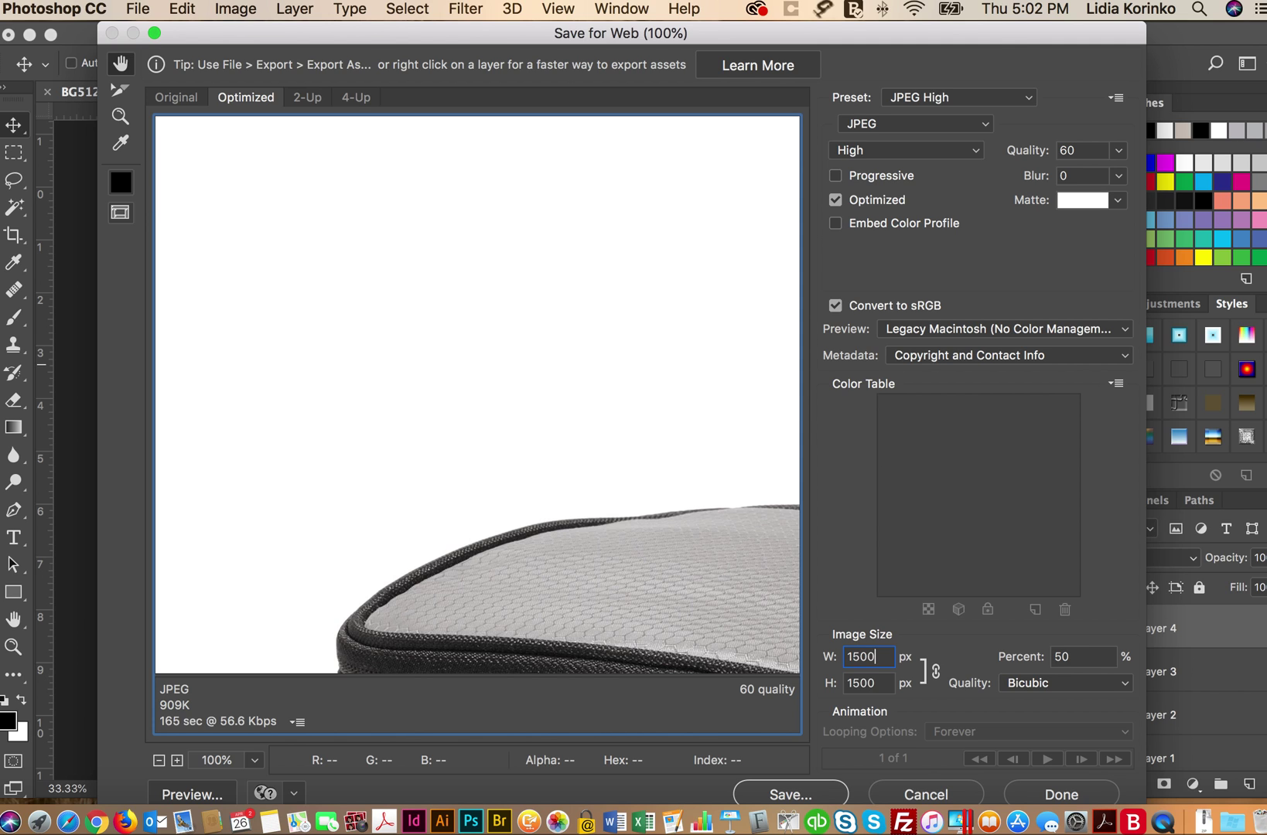
{"action": "key", "text": "Tab"}
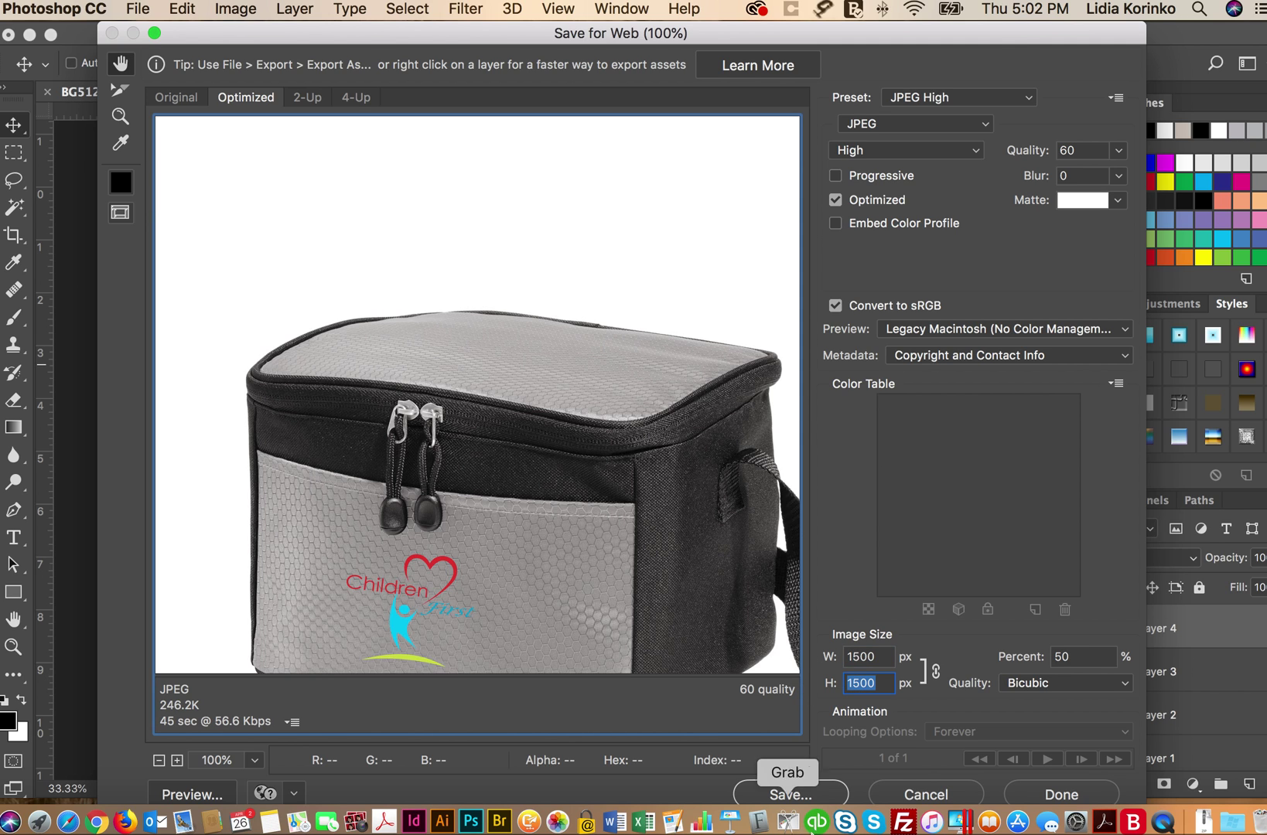
Save the grey bag JPEG in the Lunch Bag folder as BG512_Gray_1500px.jpg
{"action": "left_click", "coordinate": [805, 795]}
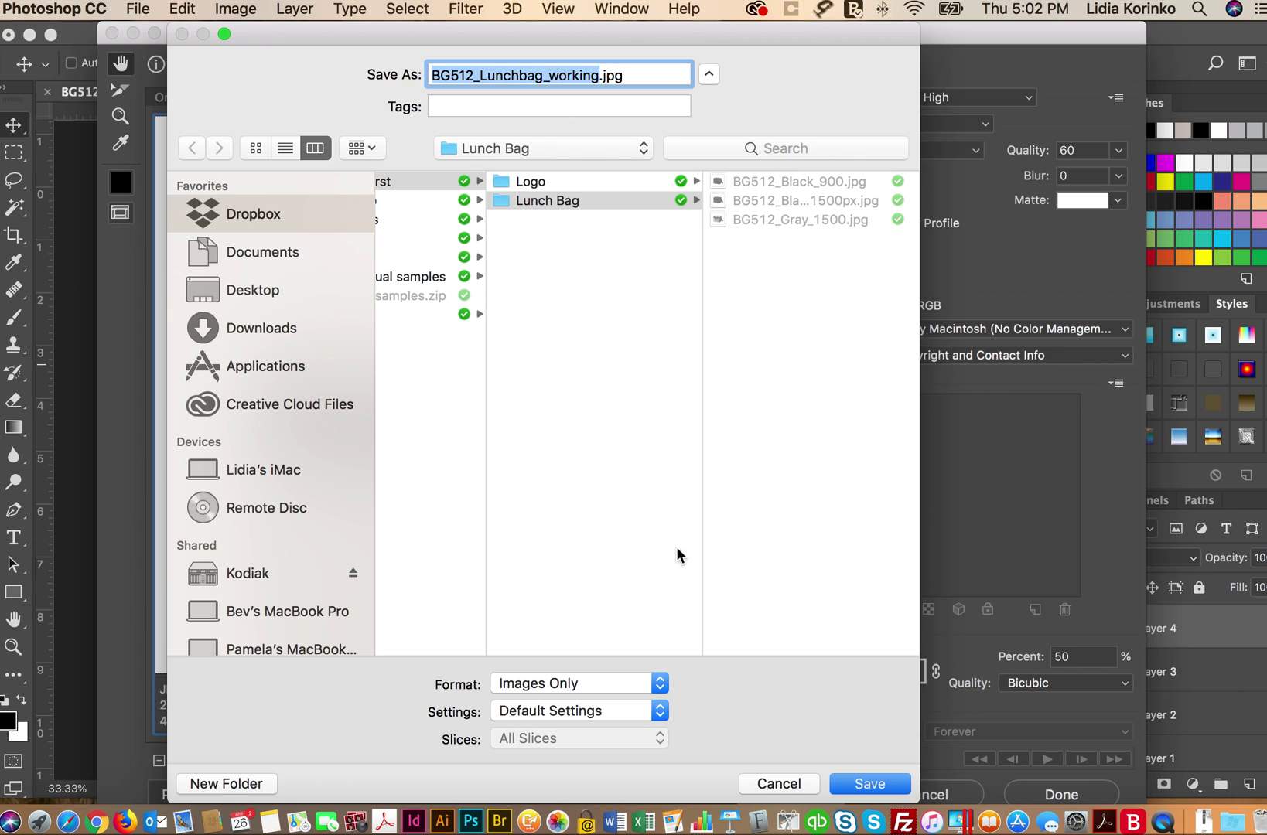
{"action": "left_click", "coordinate": [549, 76]}
{"action": "type", "text": "Gray"}
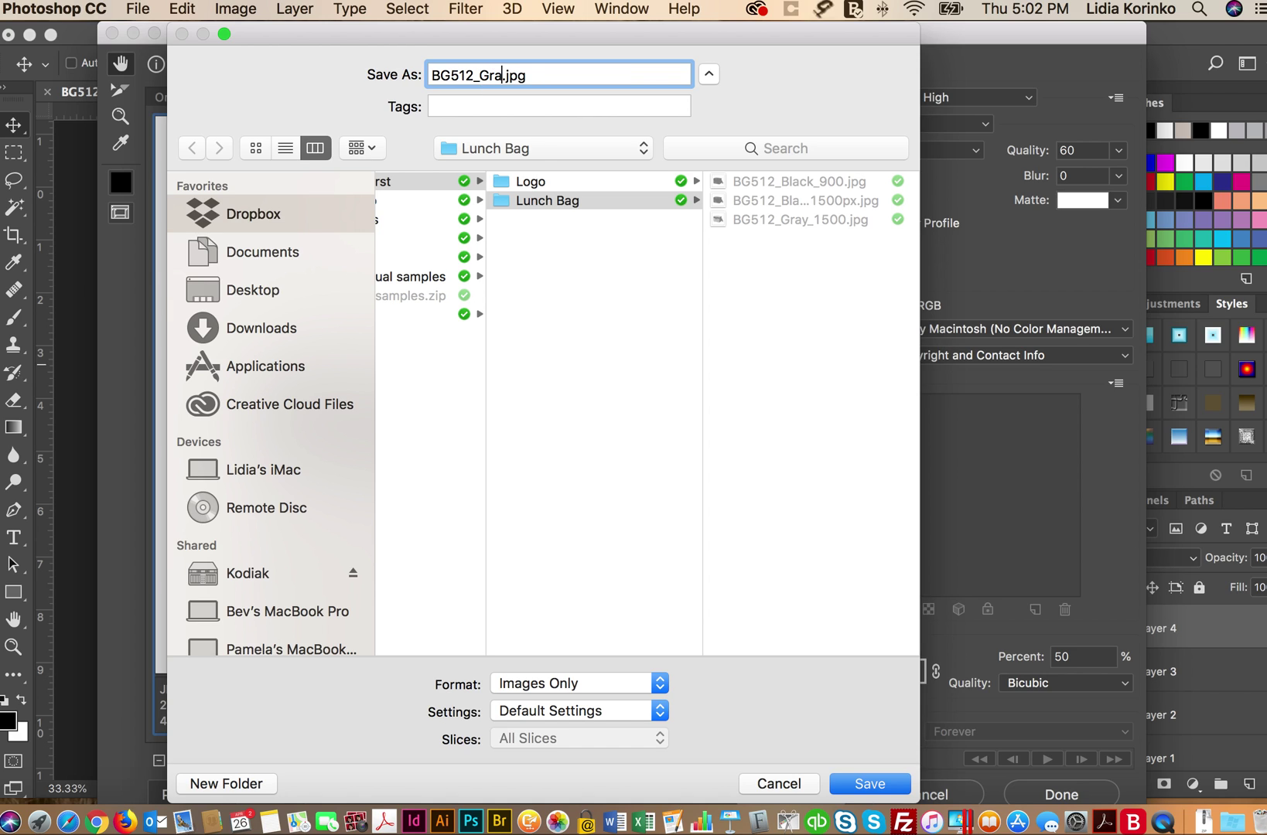
{"action": "type", "text": "_1500px"}
{"action": "key", "text": "Return"}
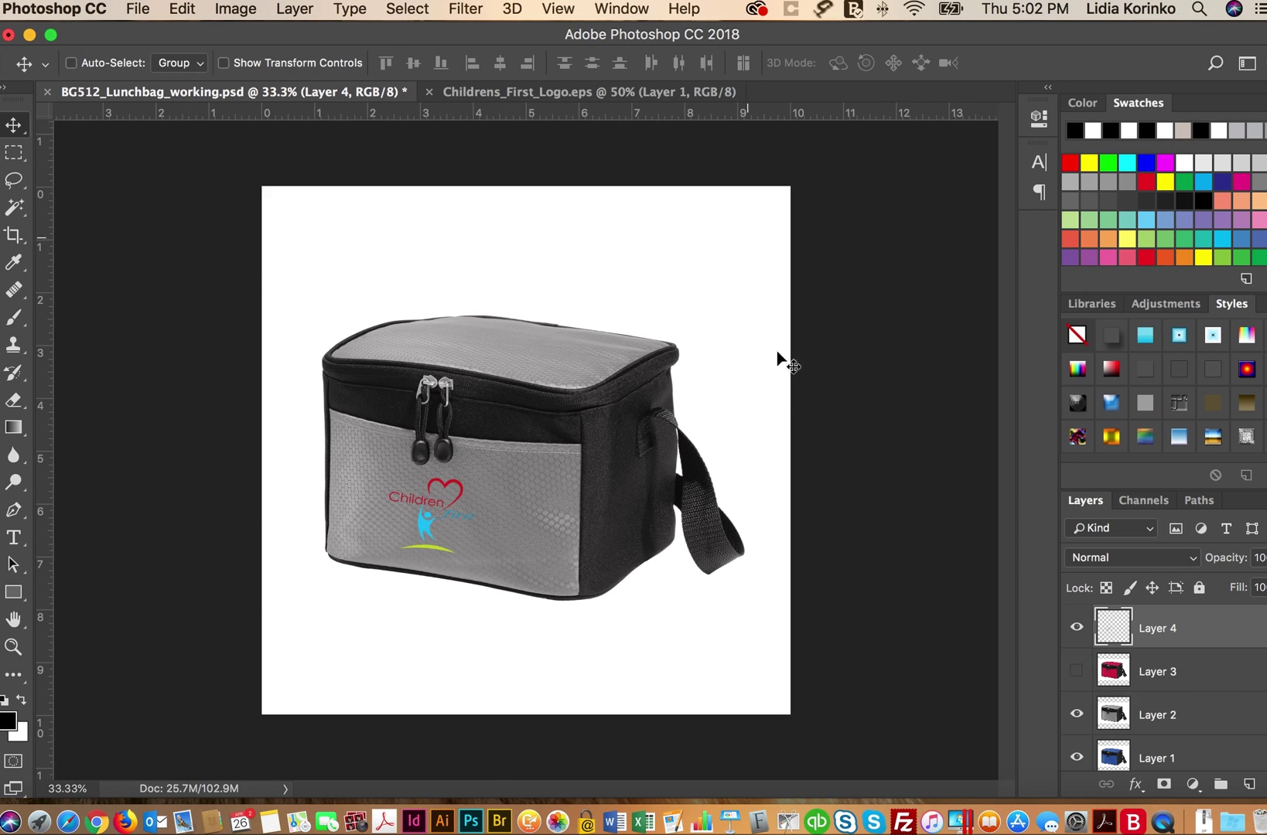
Open Save for Web for the grey bag again and set the image width to 900 px
{"action": "left_click", "coordinate": [138, 9]}
{"action": "mouse_move", "coordinate": [263, 283]}
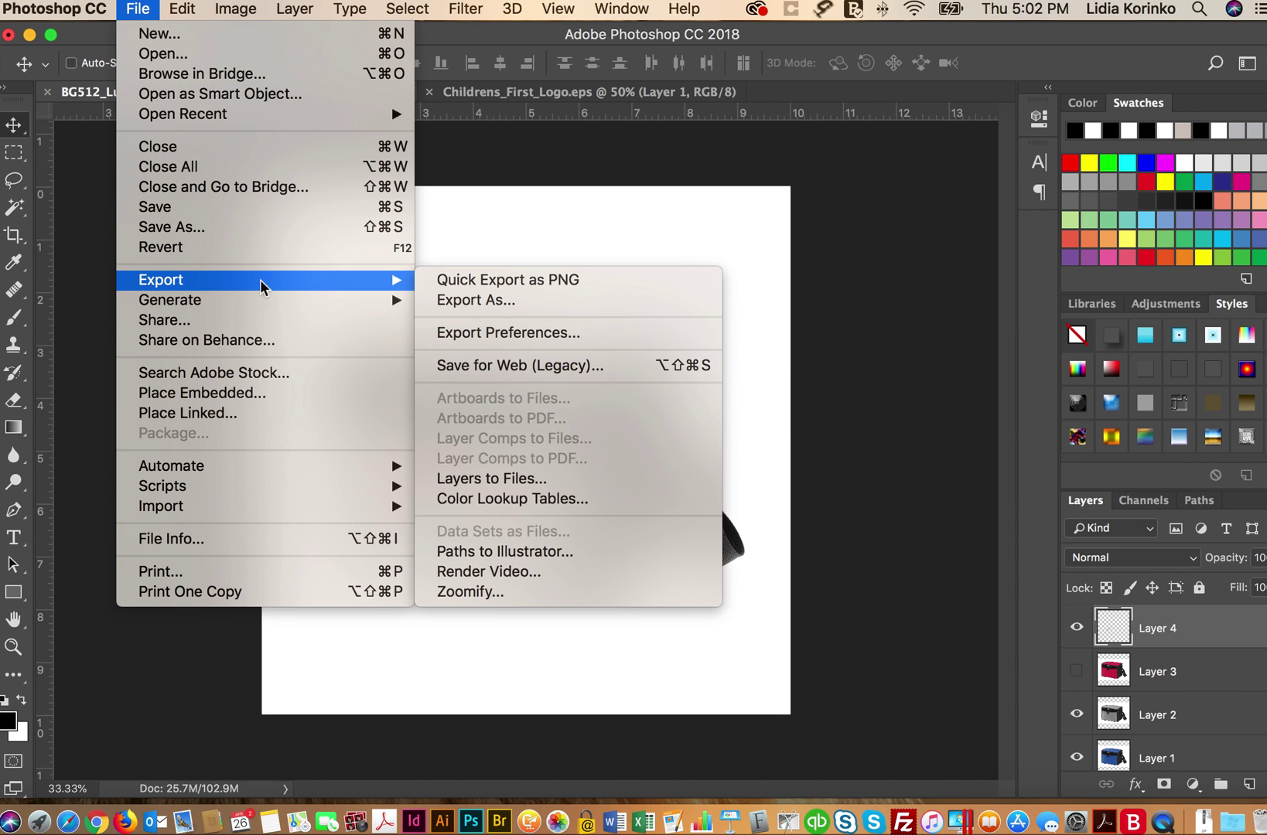
{"action": "left_click", "coordinate": [464, 365]}
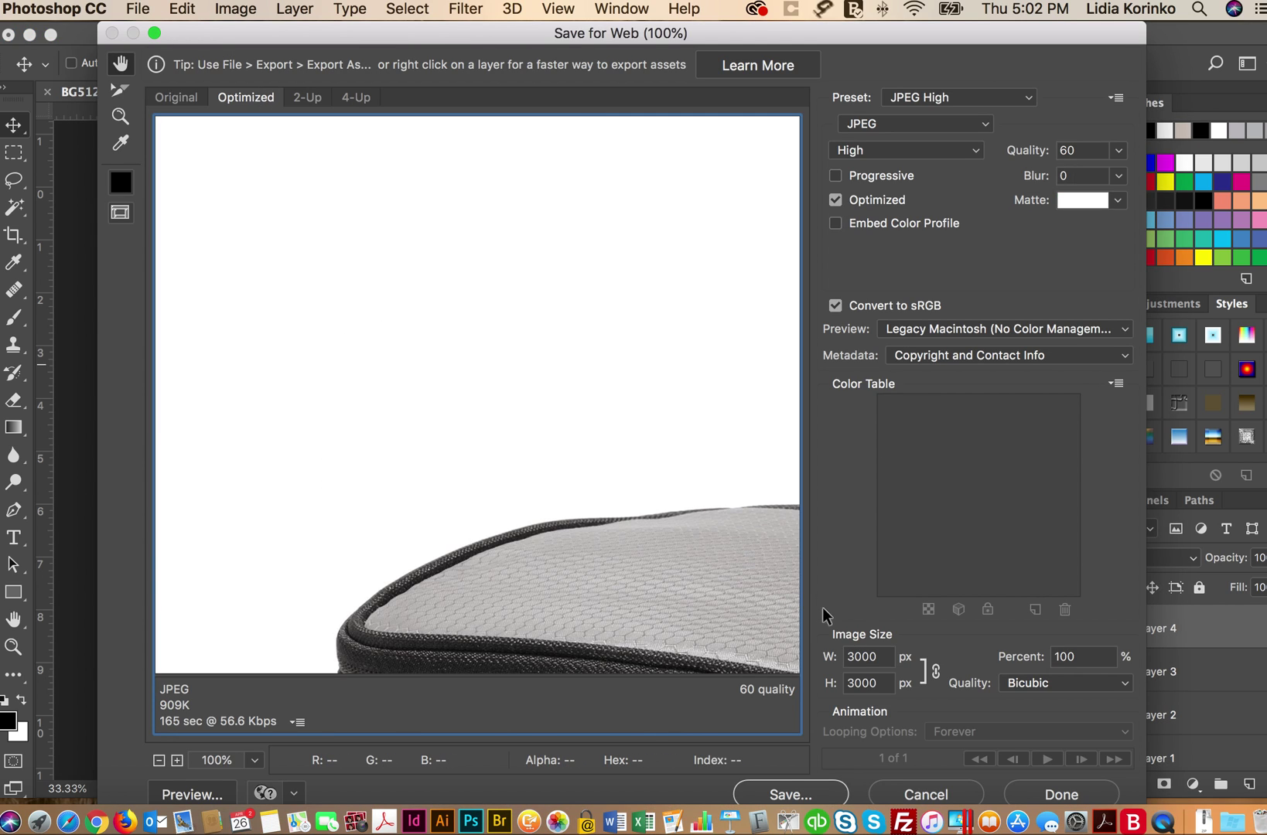
{"action": "double_click", "coordinate": [879, 650]}
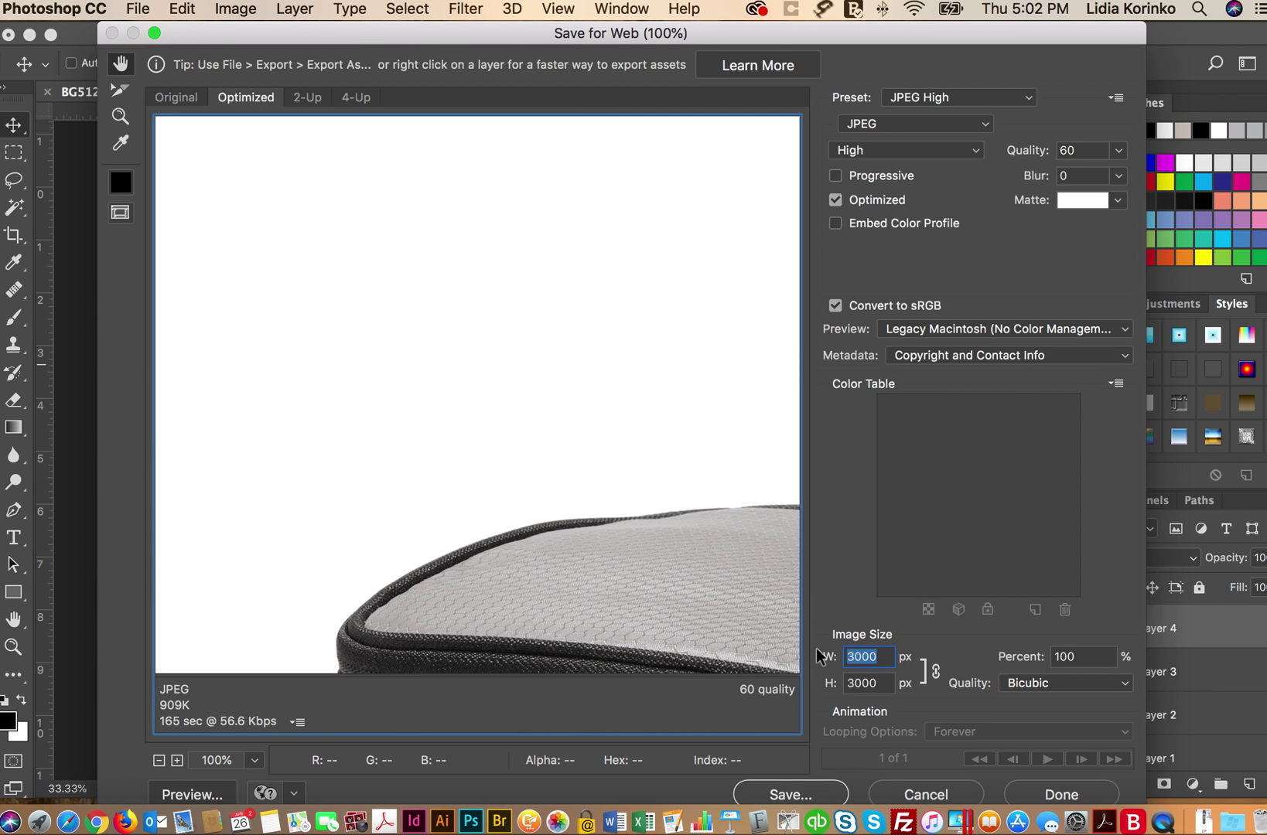
{"action": "type", "text": "900"}
Save the smaller grey bag JPEG in the Lunch Bag folder as BG512_Gray_900px.jpg
{"action": "left_click", "coordinate": [793, 790]}
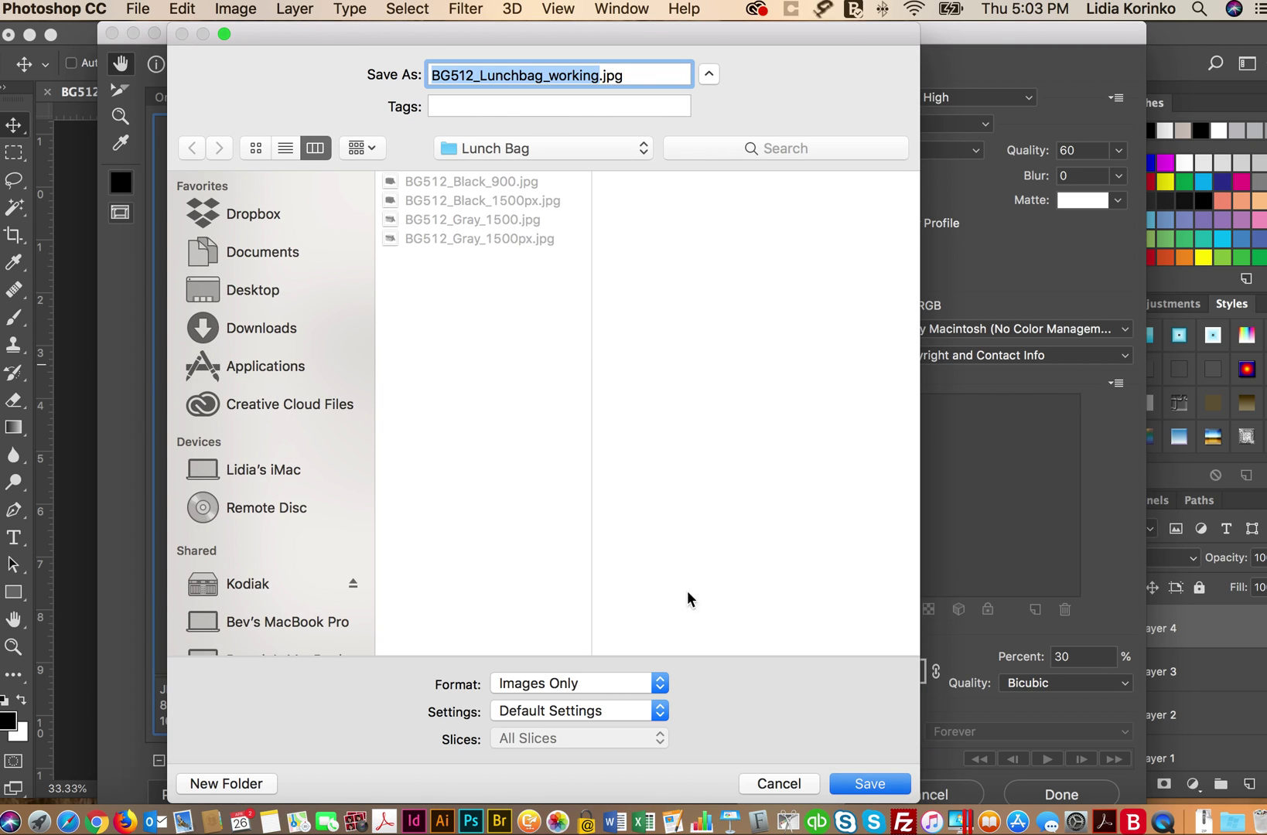
{"action": "left_click", "coordinate": [598, 75]}
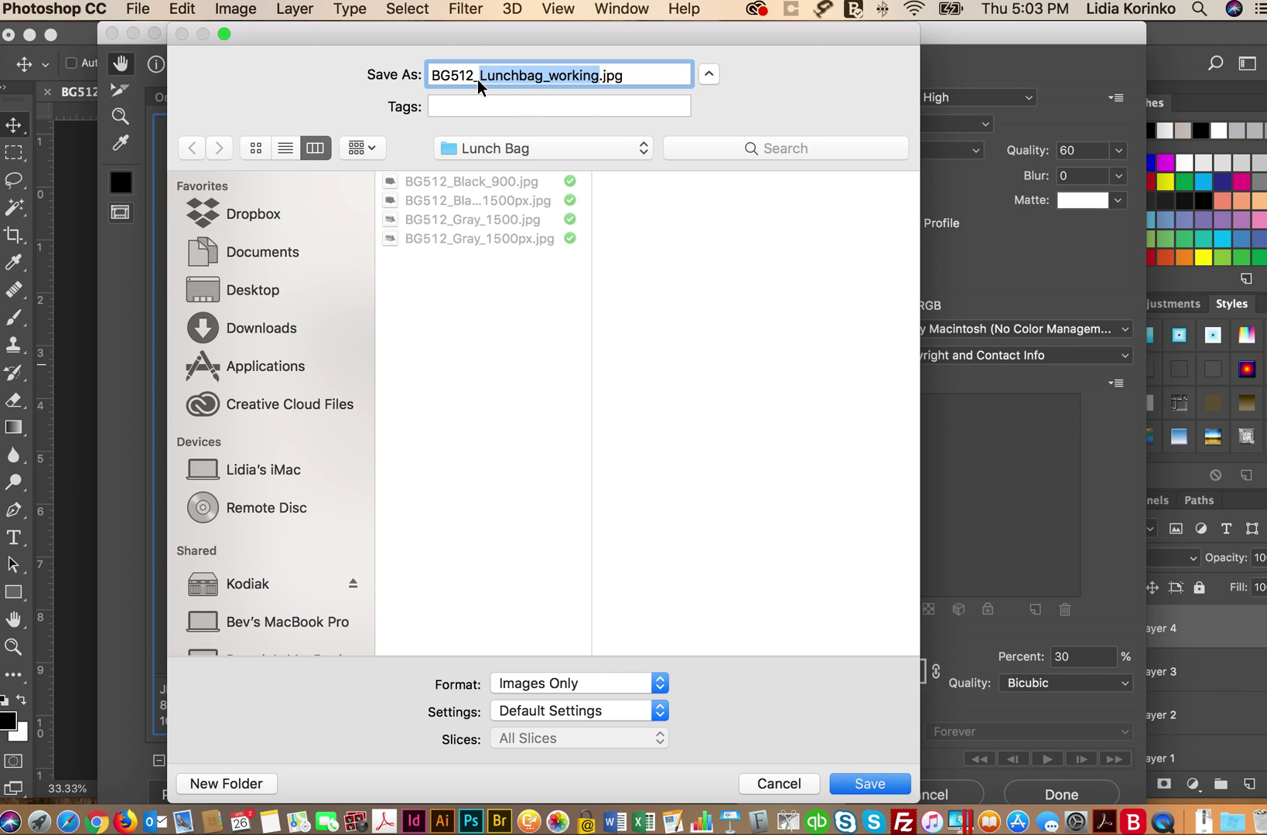
{"action": "key", "text": "BackSpace"}
{"action": "type", "text": "gray"}
{"action": "key", "text": "BackSpace"}
{"action": "key", "text": "BackSpace"}
{"action": "key", "text": "BackSpace"}
{"action": "key", "text": "BackSpace"}
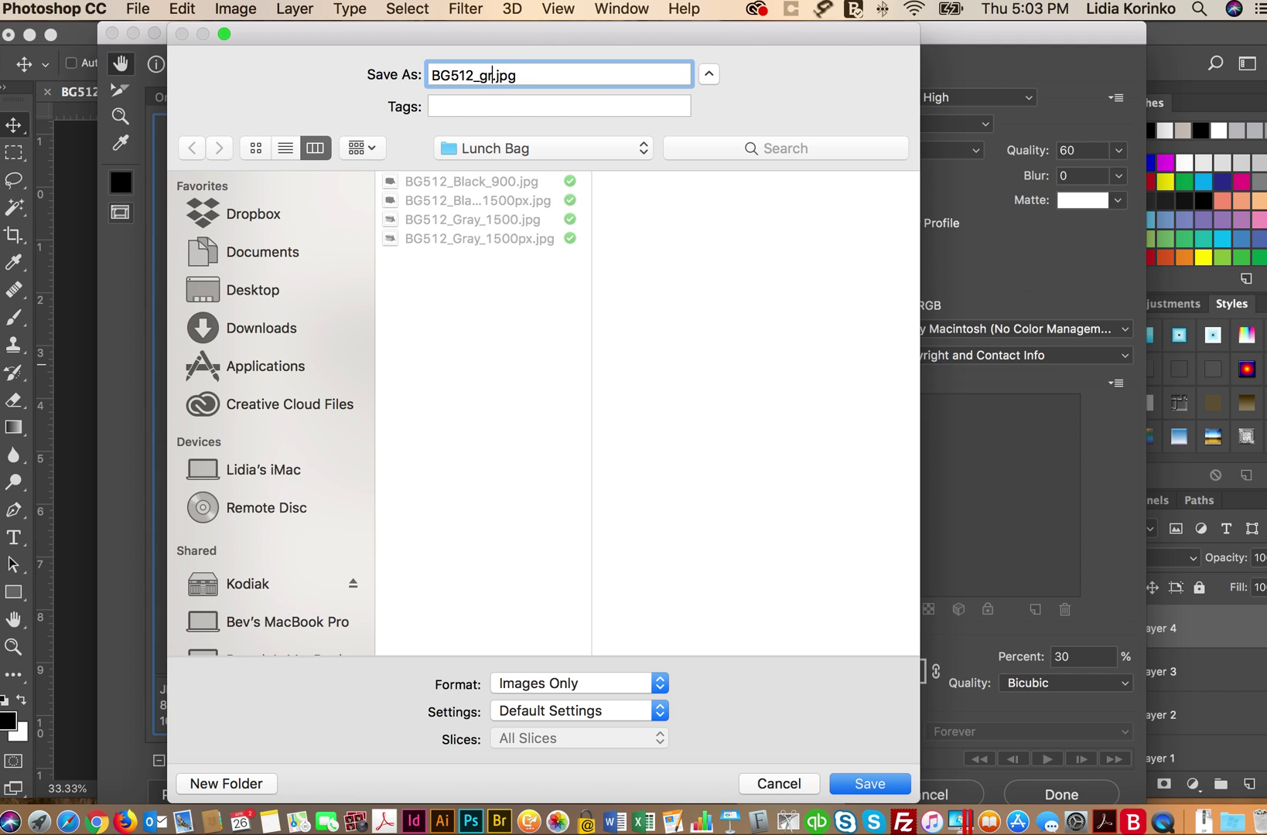
{"action": "type", "text": "Gray_900px"}
{"action": "key", "text": "Return"}
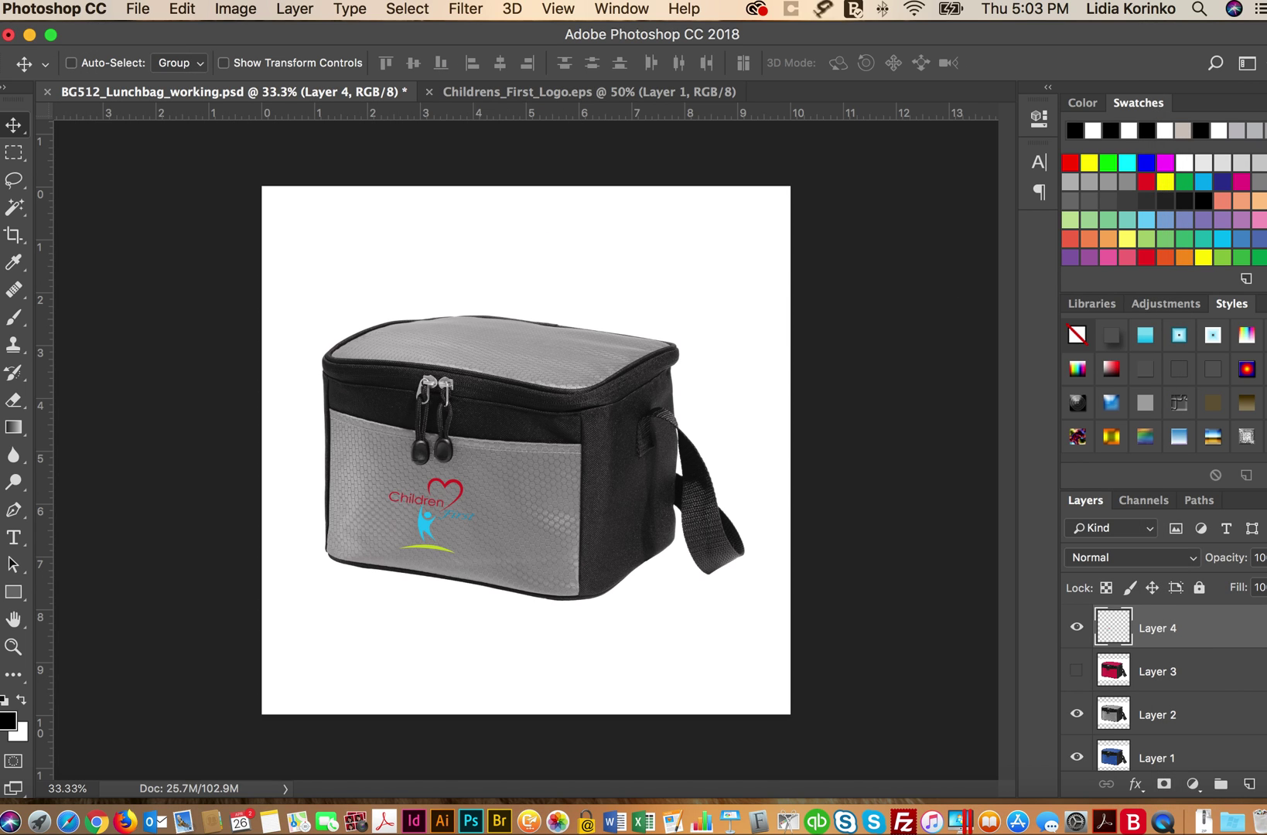
Show the red bag layer beneath the logo and examine how the logo reads against the red pocket
{"action": "left_click", "coordinate": [1076, 671]}
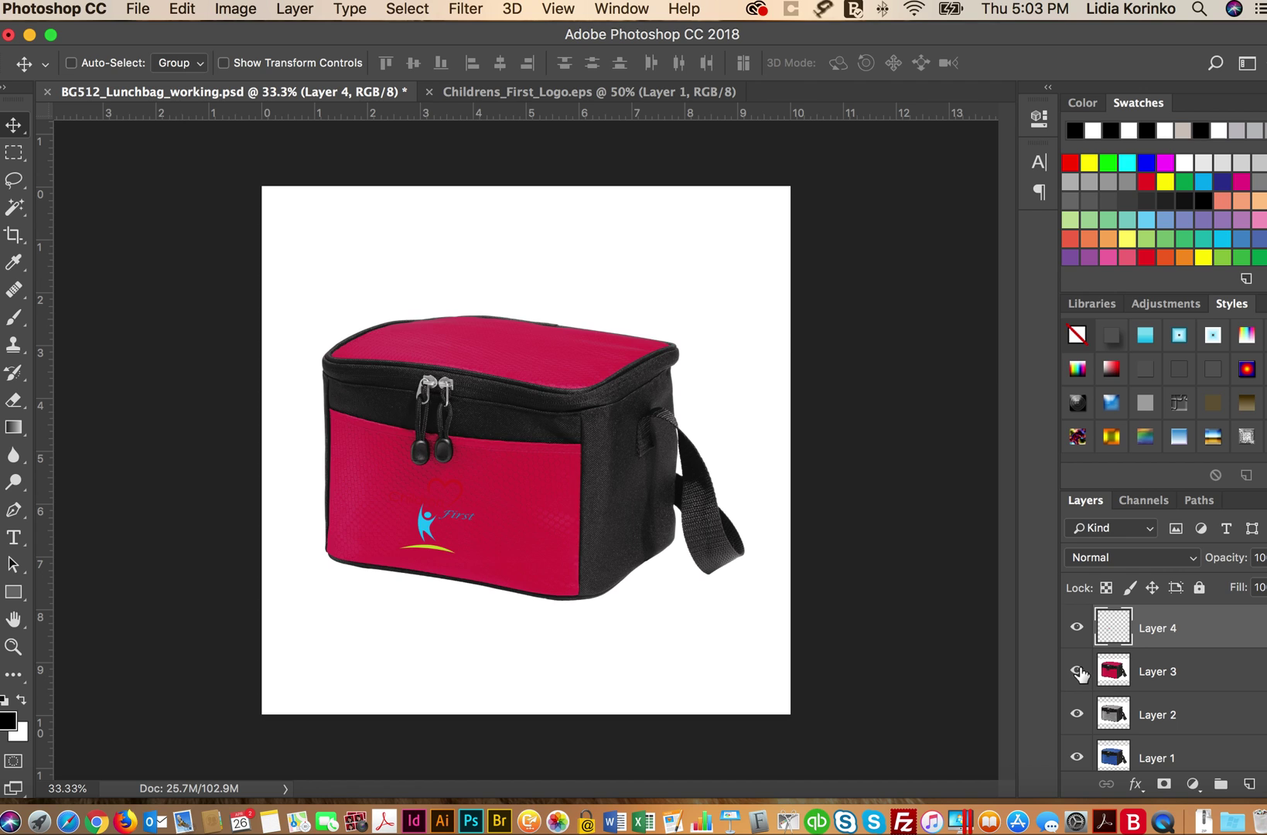
{"action": "left_click", "coordinate": [13, 646]}
{"action": "left_click", "coordinate": [426, 505]}
{"action": "left_click", "coordinate": [453, 498]}
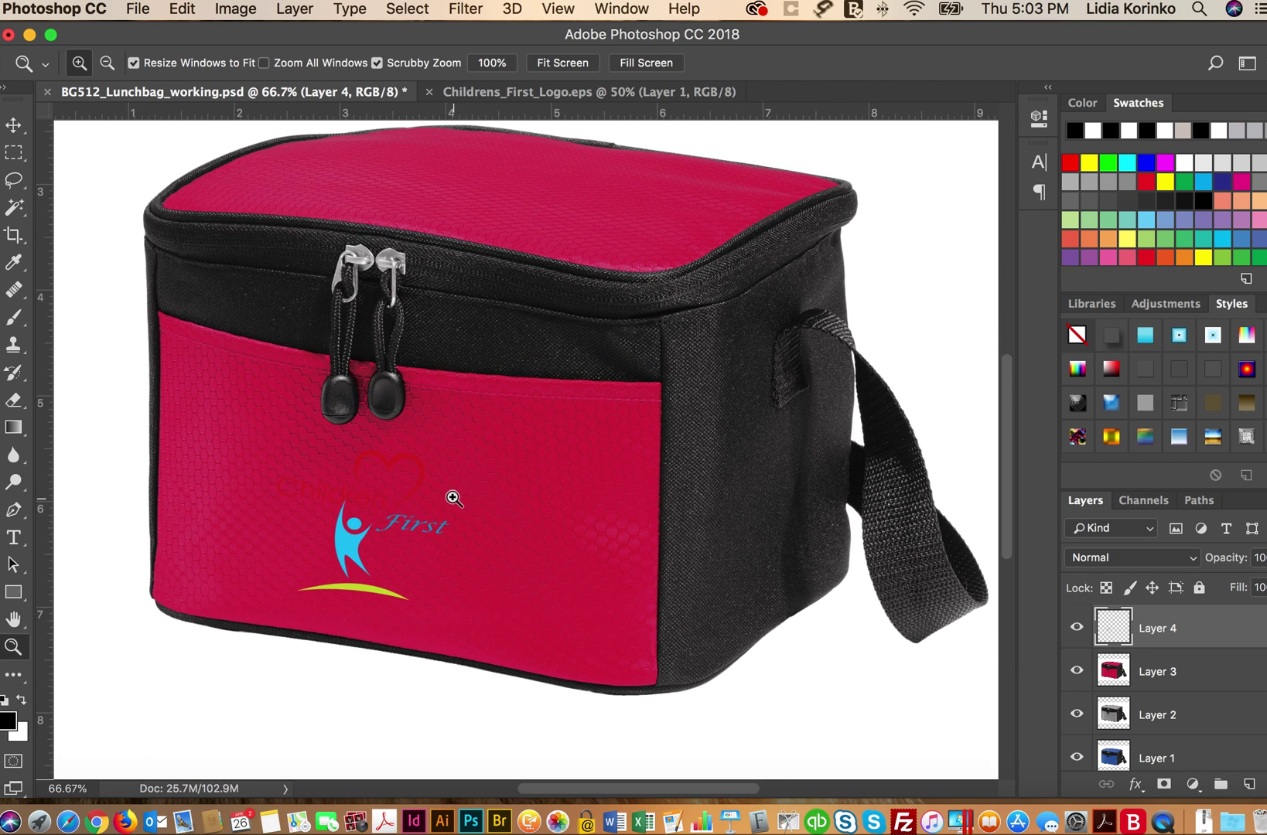
Duplicate the logo layer, then hide the original logo layer and the red bag layer
{"action": "left_click", "coordinate": [13, 125]}
{"action": "left_click_drag", "start_coordinate": [1208, 641], "coordinate": [1245, 784]}
{"action": "left_click", "coordinate": [1076, 670]}
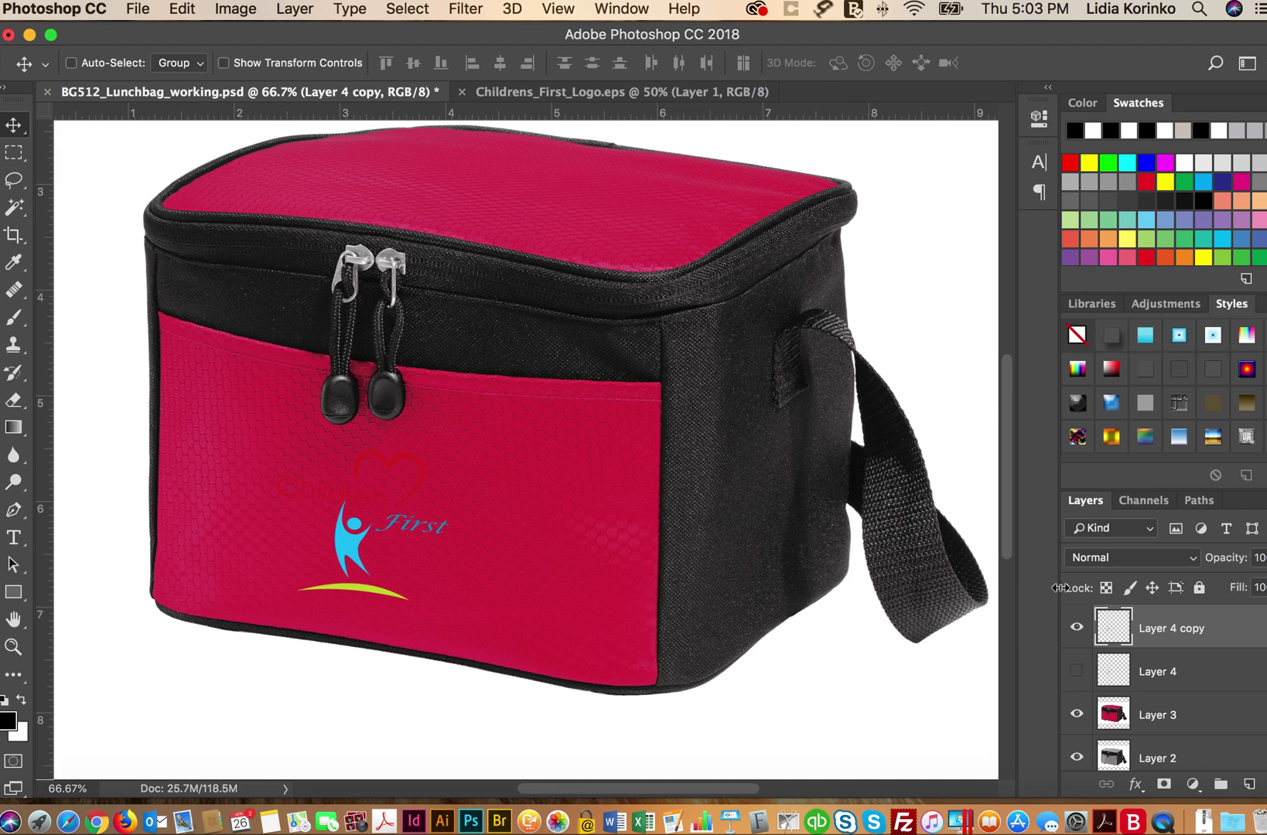
{"action": "left_click", "coordinate": [1077, 715]}
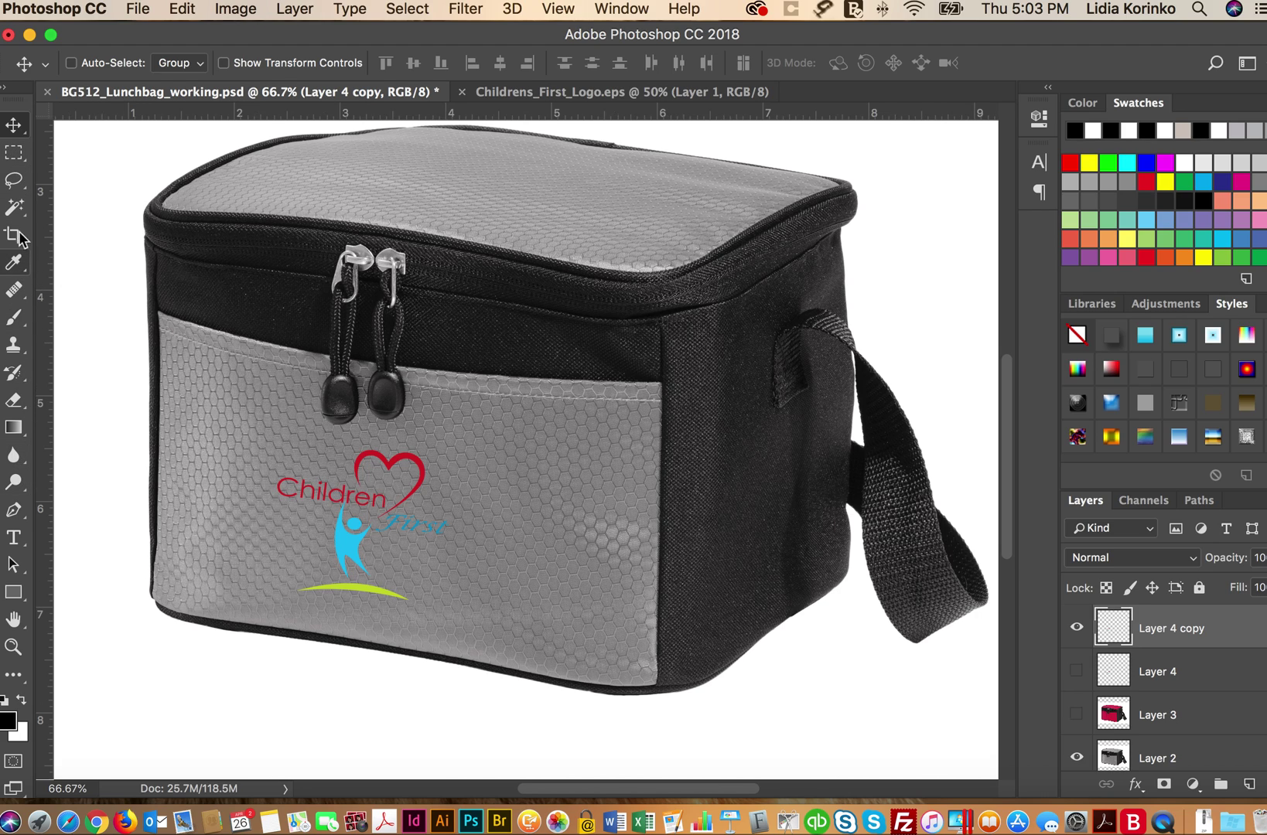
Select the red heart and "Children" lettering on the logo copy with the Magic Wand, fill them with white at 100% opacity, and deselect
{"action": "left_click", "coordinate": [17, 208]}
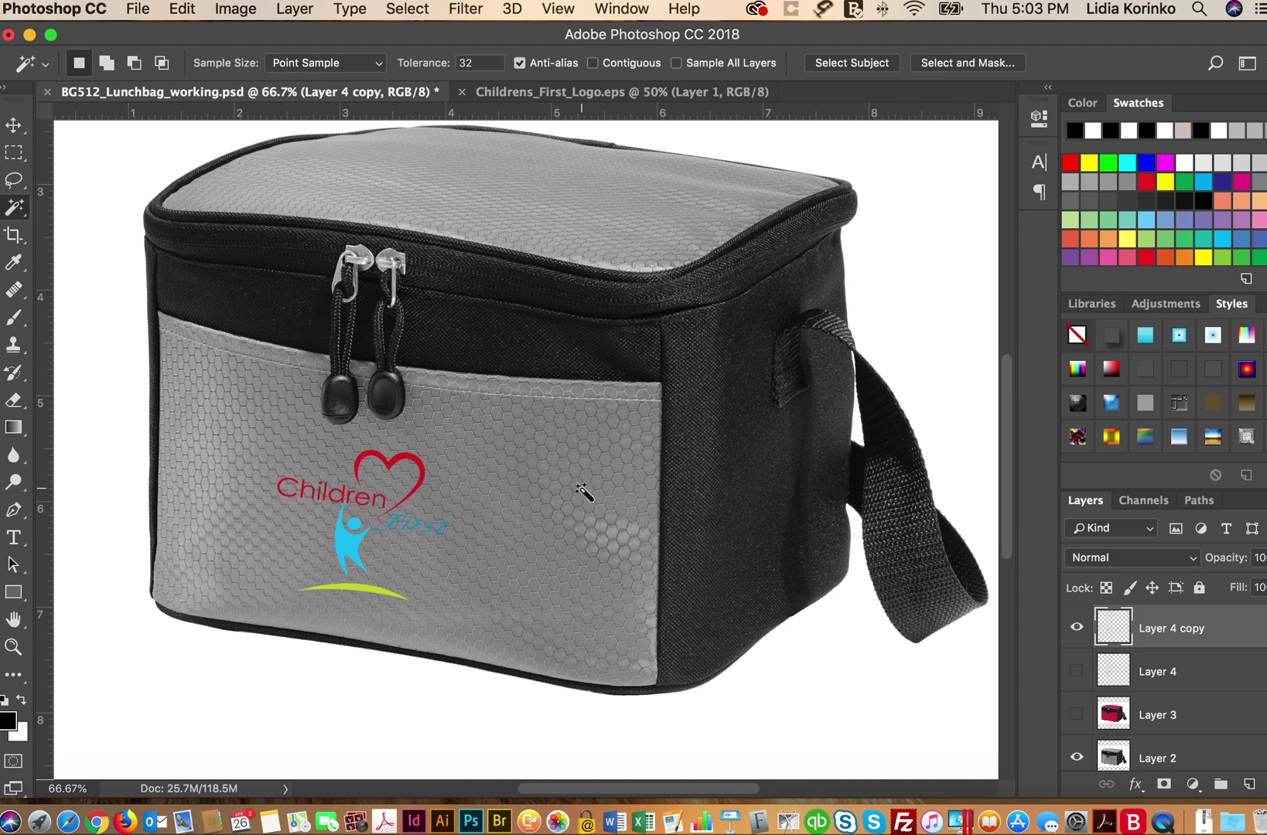
{"action": "left_click", "coordinate": [419, 466]}
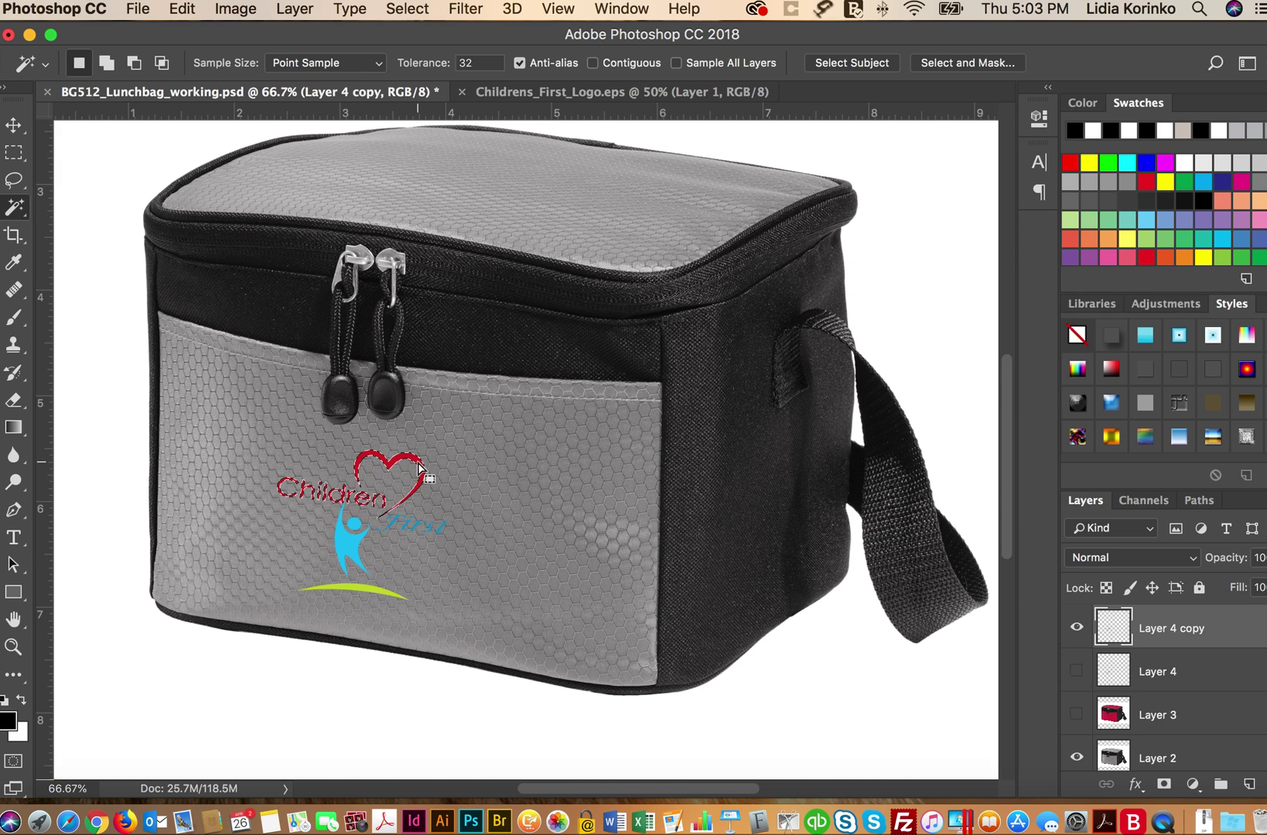
{"action": "left_click", "coordinate": [184, 9]}
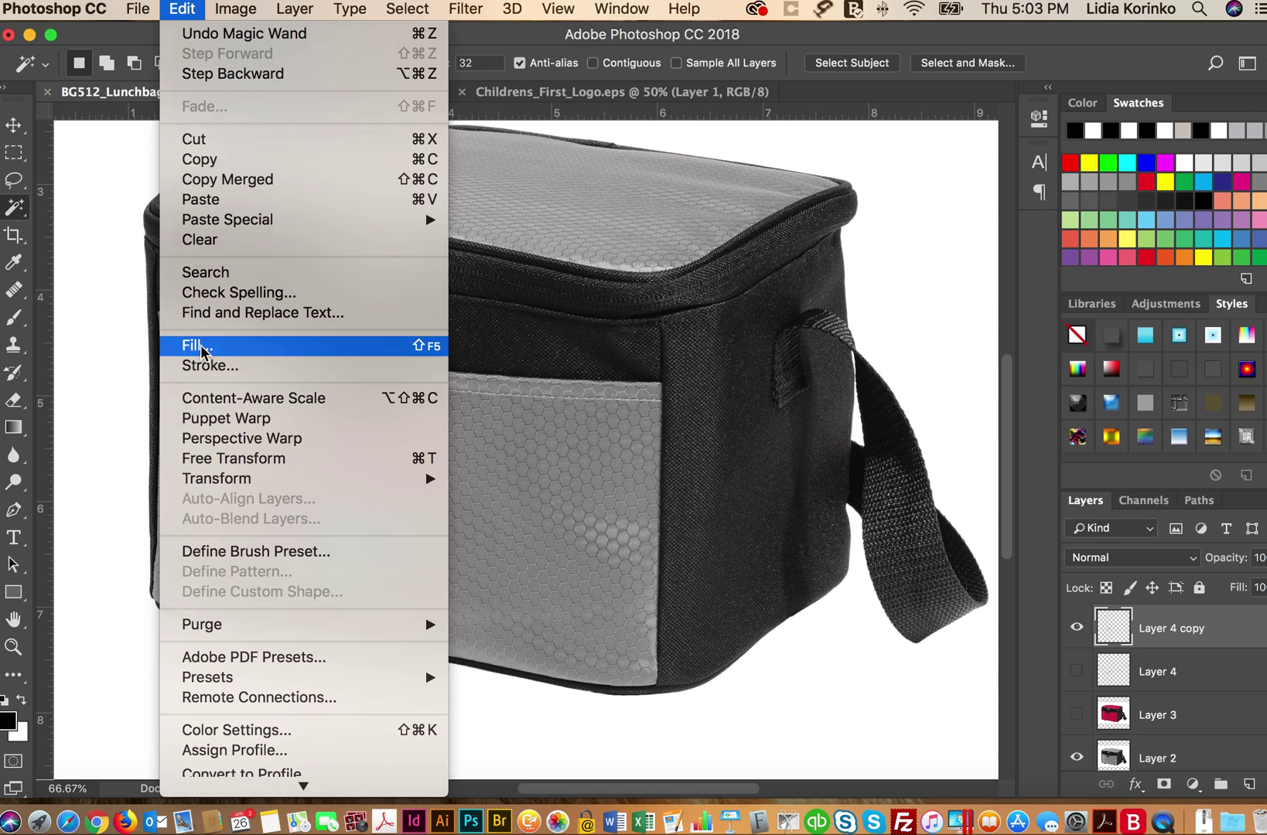
{"action": "left_click", "coordinate": [201, 348]}
{"action": "left_click", "coordinate": [711, 312]}
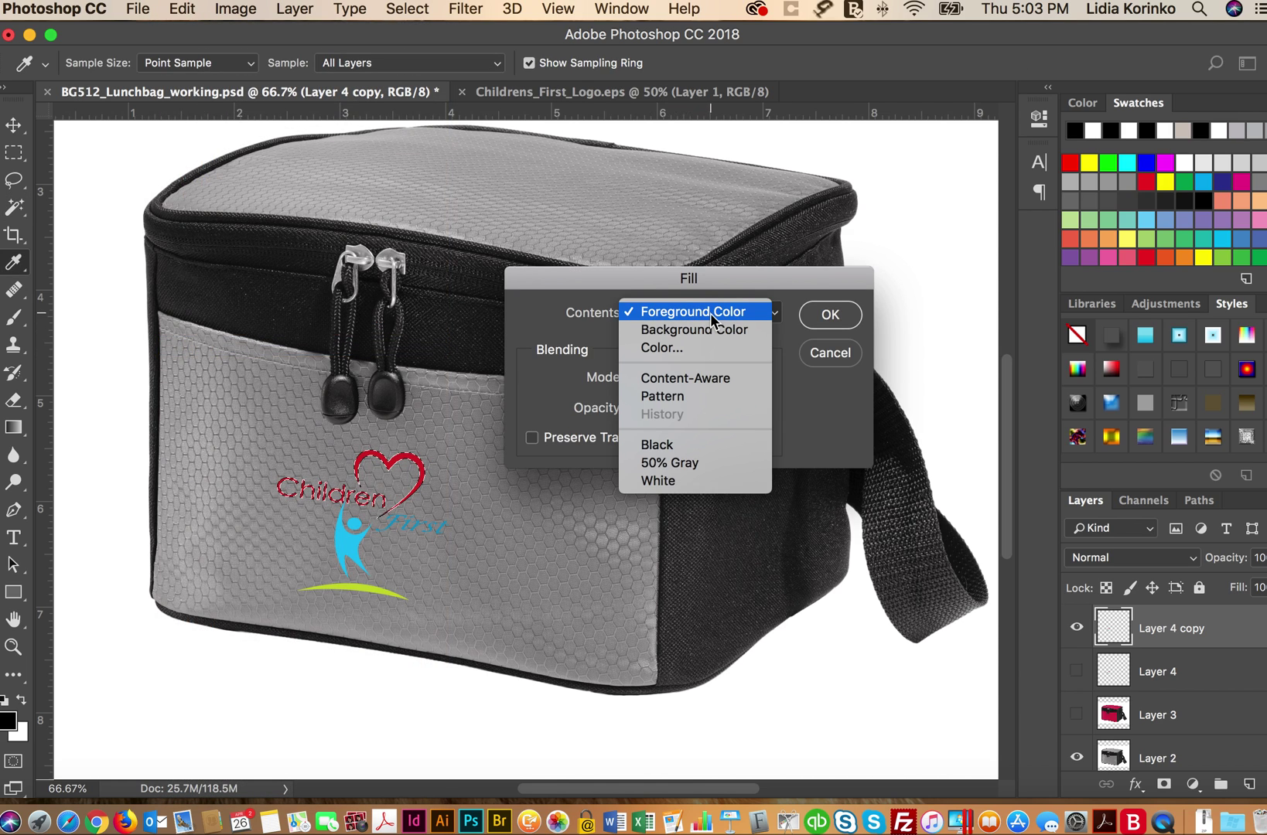
{"action": "left_click", "coordinate": [680, 480]}
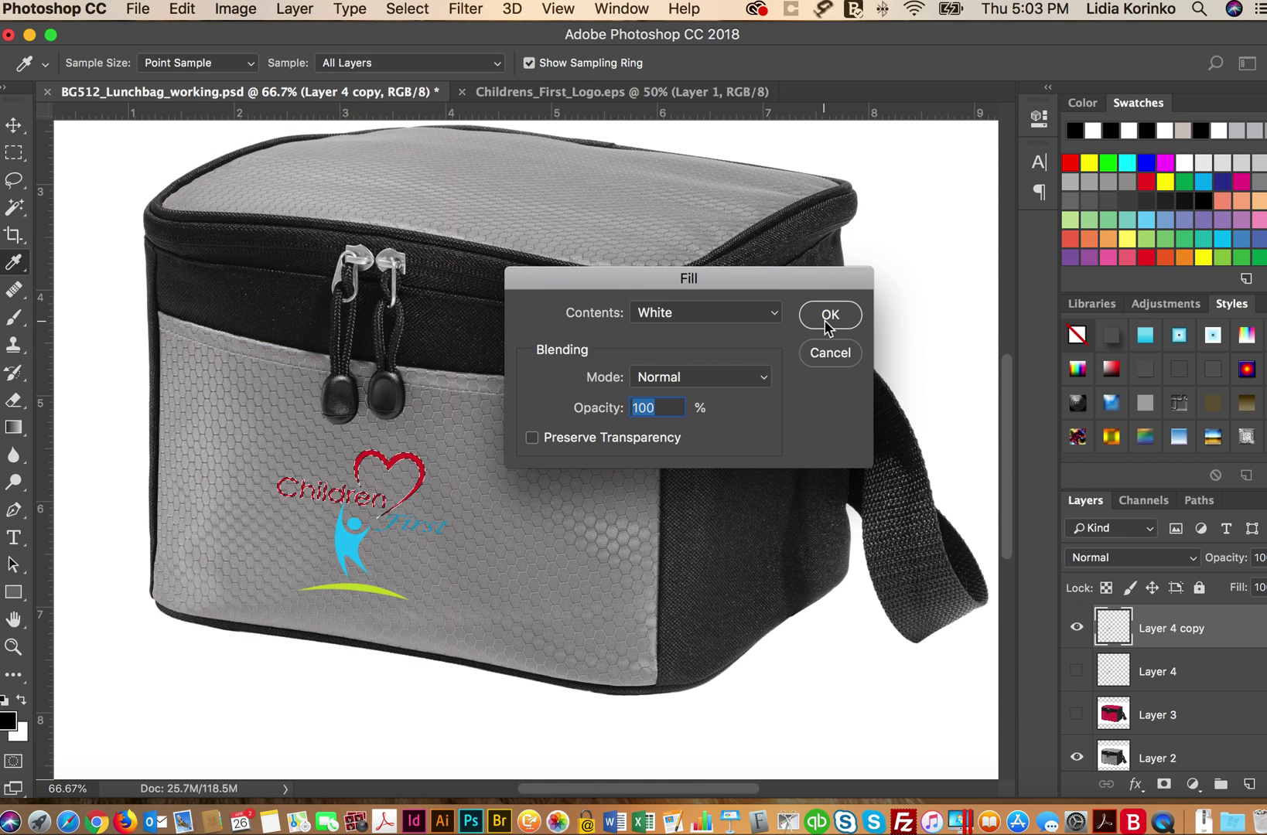
{"action": "left_click", "coordinate": [829, 315]}
{"action": "key", "text": "super+d"}
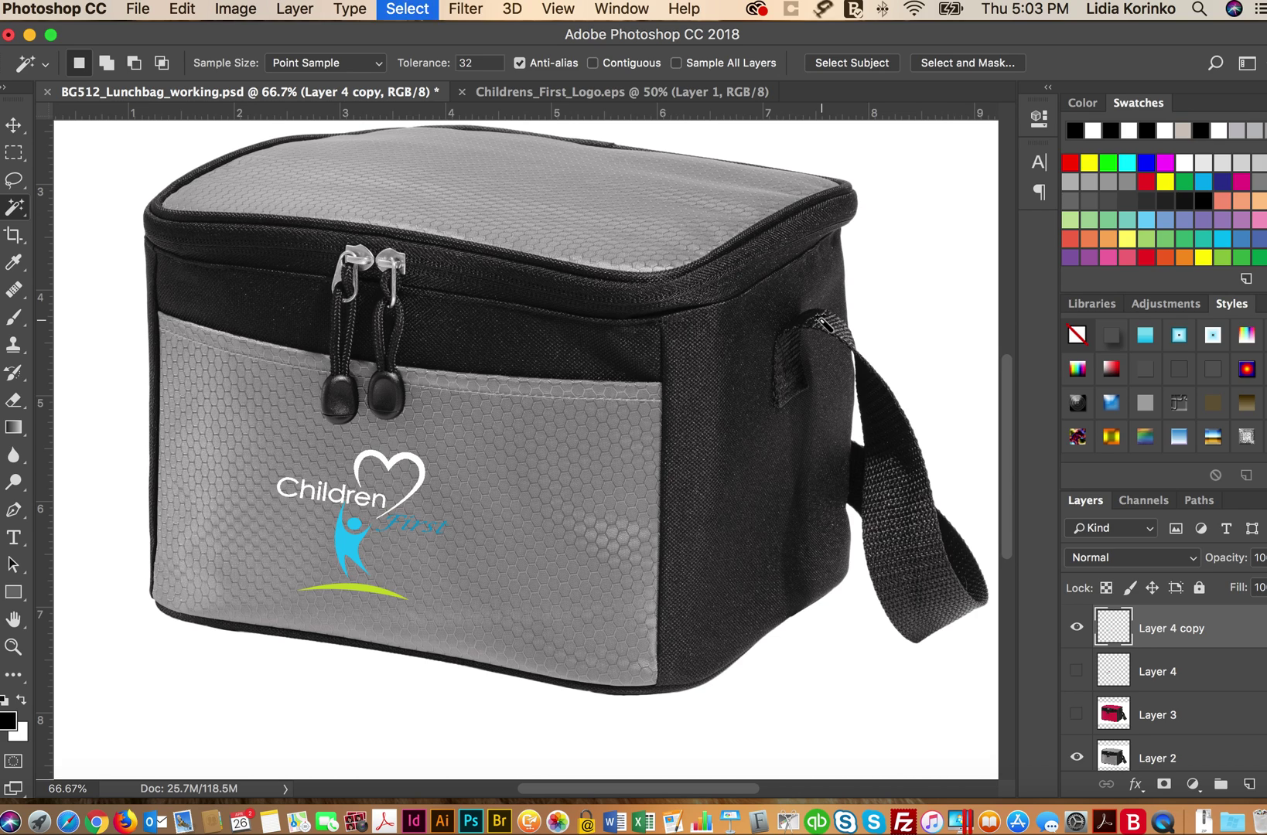
Compare the original and recoloured logos, then show only the recoloured logo over the red bag and hide the grey bag layer
{"action": "left_click", "coordinate": [1076, 671]}
{"action": "left_click", "coordinate": [1076, 628]}
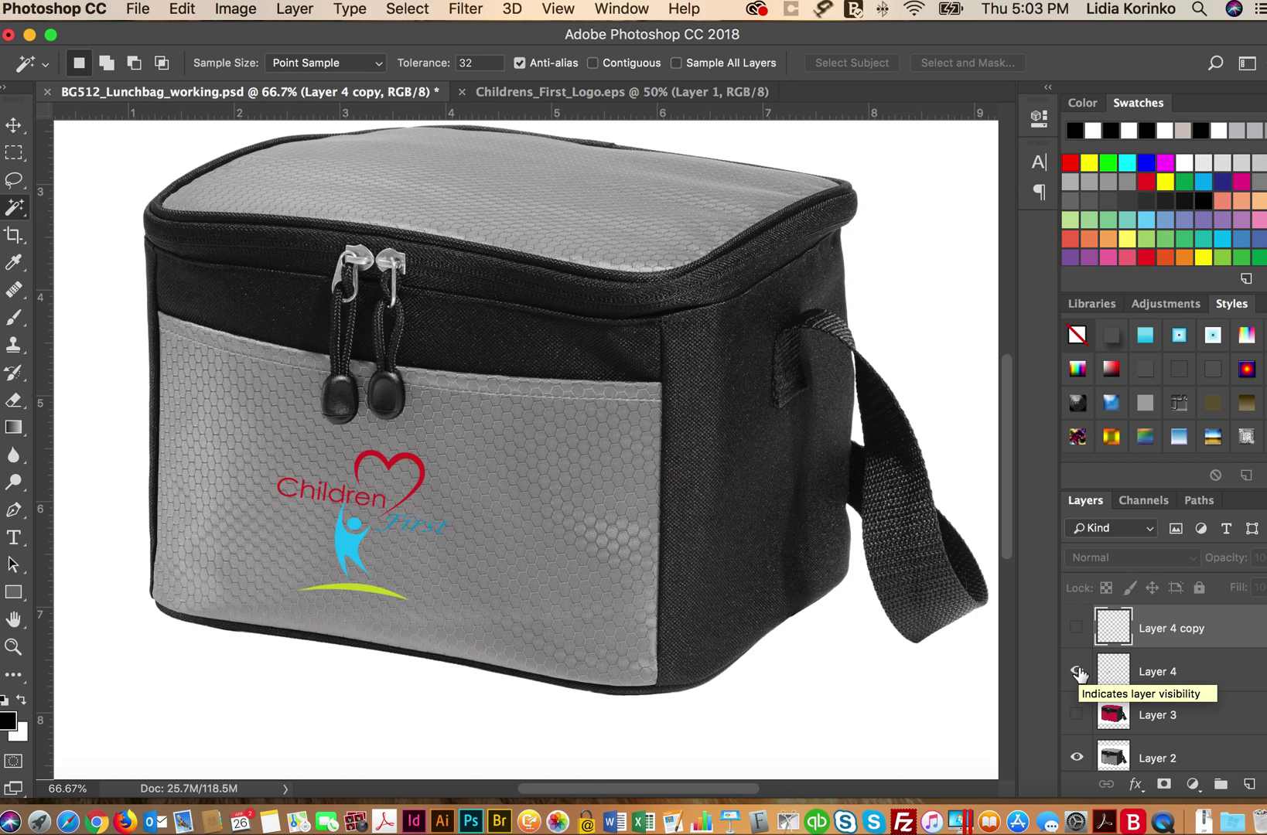
{"action": "left_click", "coordinate": [1076, 671]}
{"action": "left_click", "coordinate": [1075, 628]}
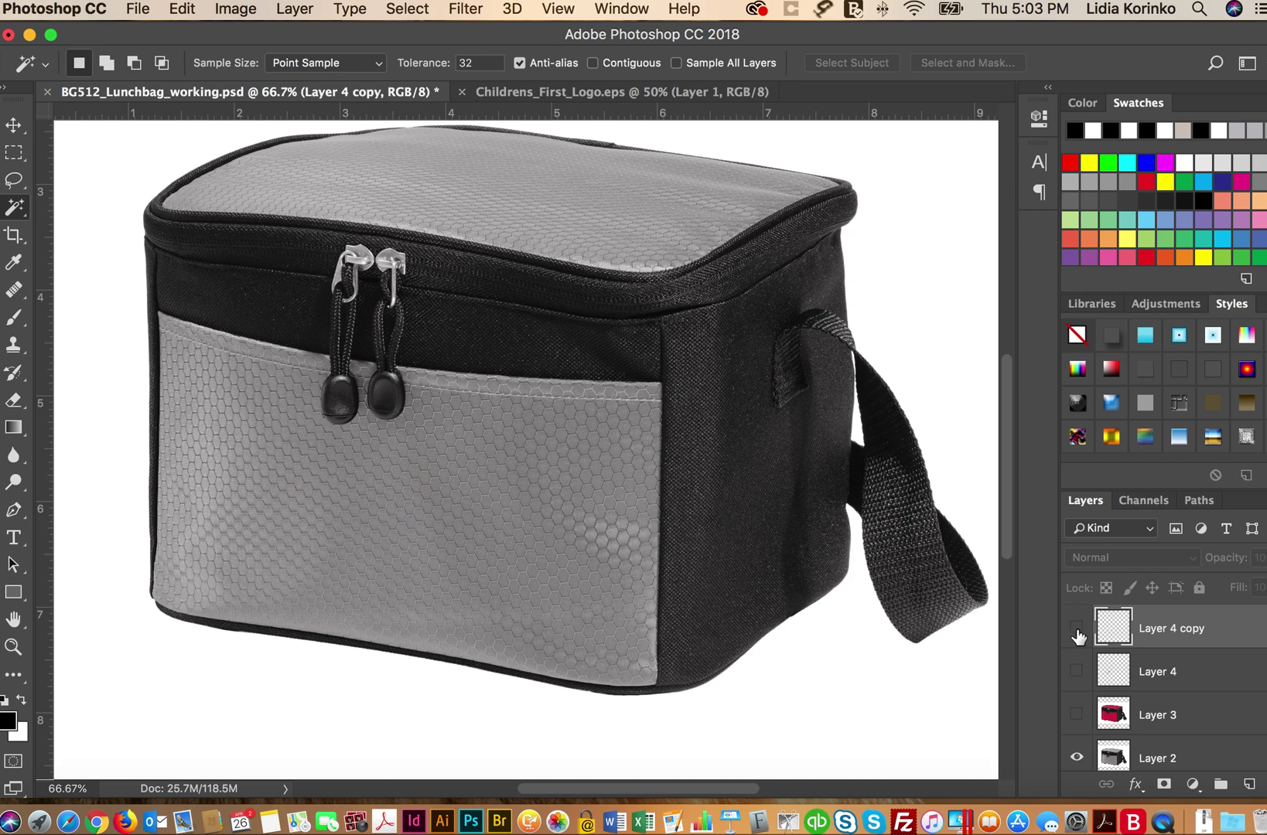
{"action": "left_click", "coordinate": [1078, 715]}
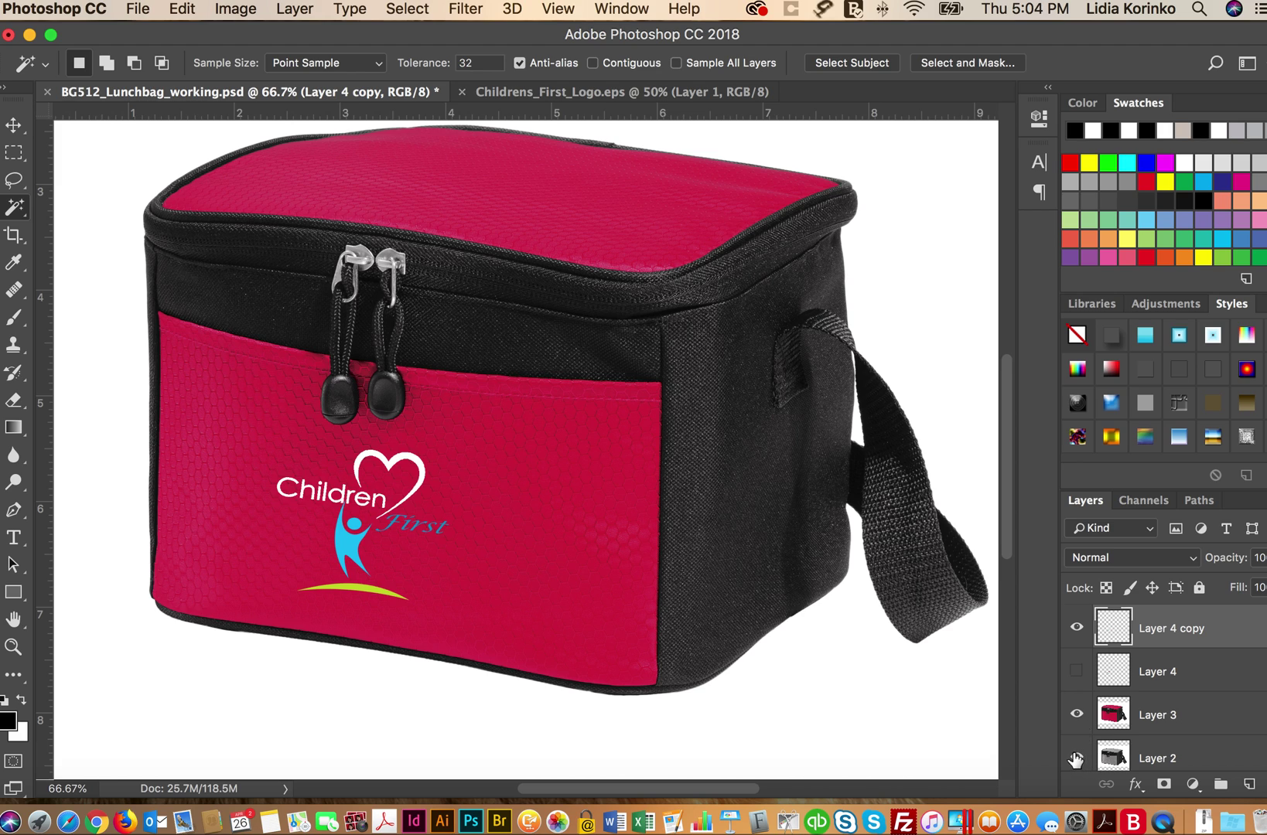
{"action": "left_click", "coordinate": [1076, 758]}
Open Save for Web for the red bag mockup and set the JPEG's image size to 1500 × 1500 px
{"action": "left_click", "coordinate": [138, 9]}
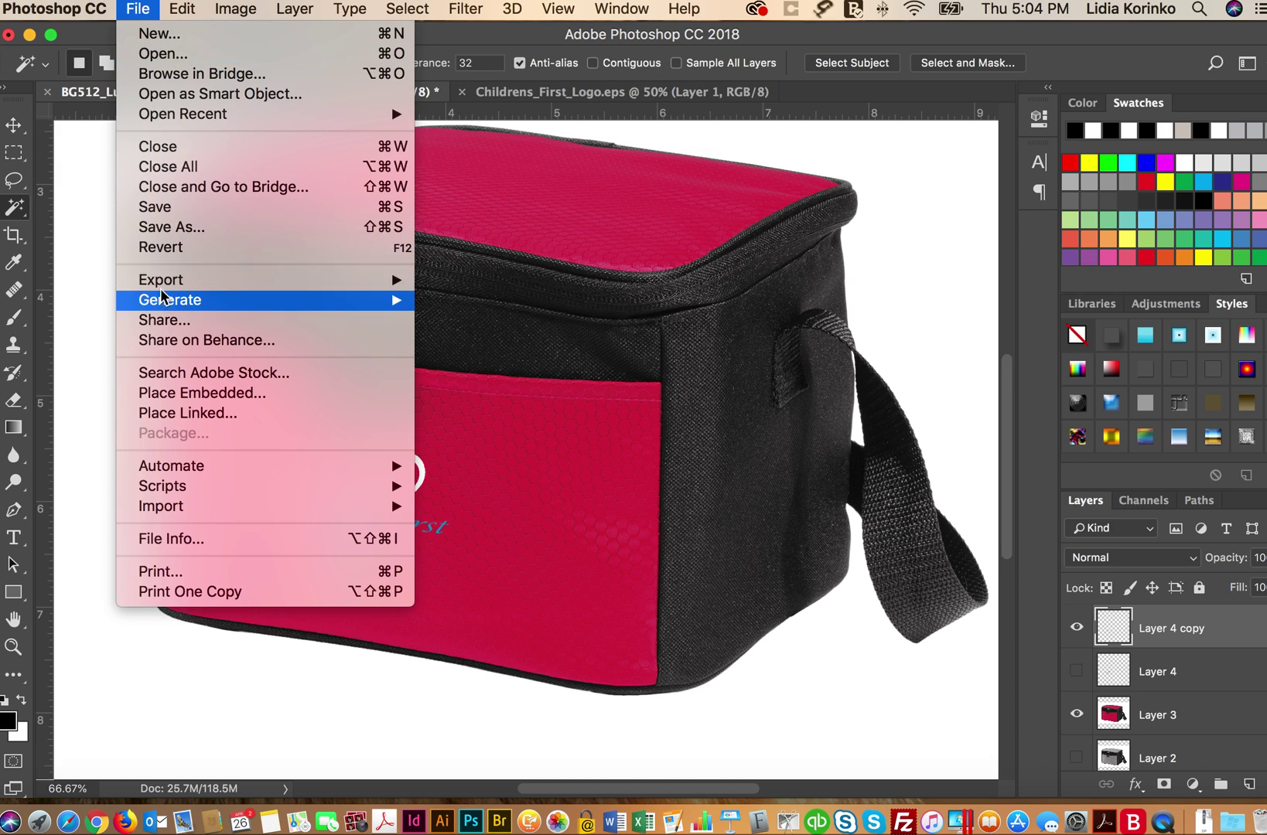
{"action": "mouse_move", "coordinate": [339, 277]}
{"action": "left_click", "coordinate": [481, 368]}
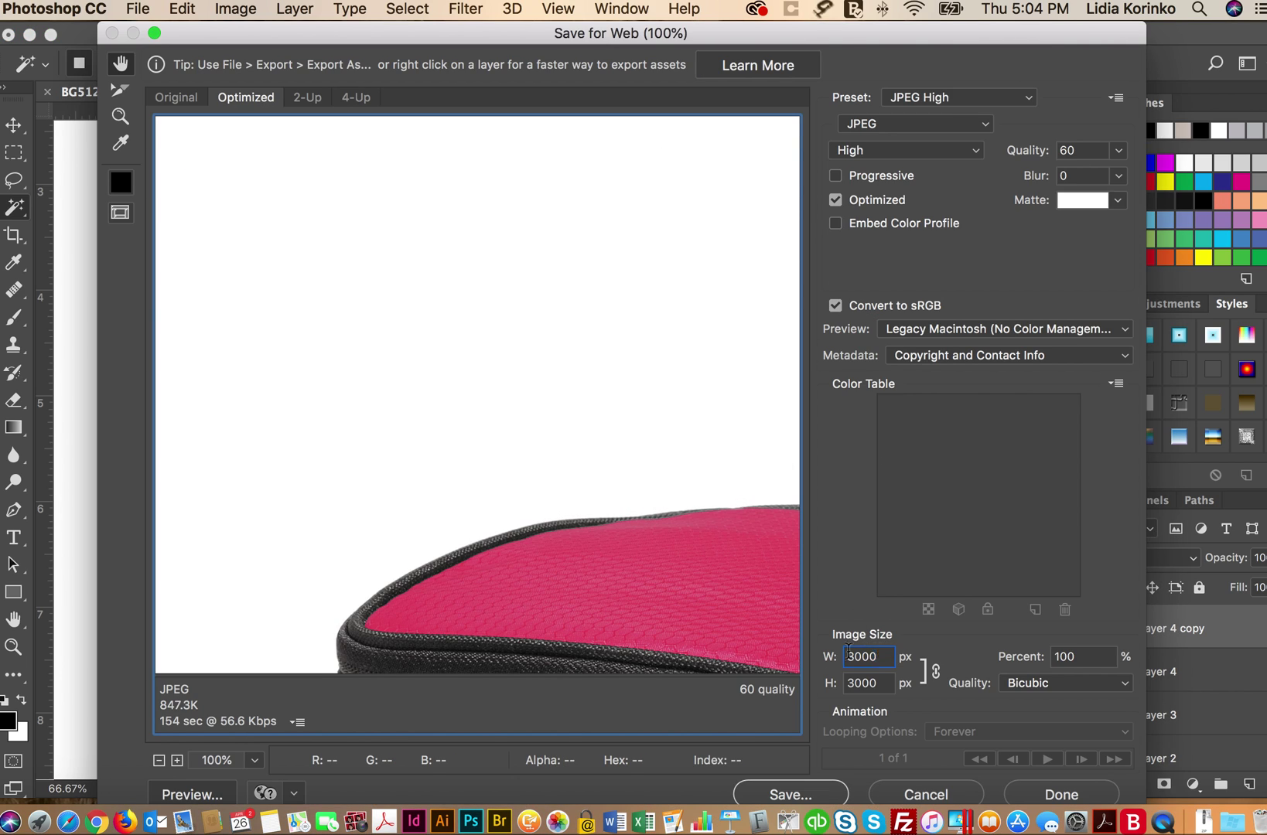
{"action": "double_click", "coordinate": [871, 656]}
{"action": "type", "text": "150"}
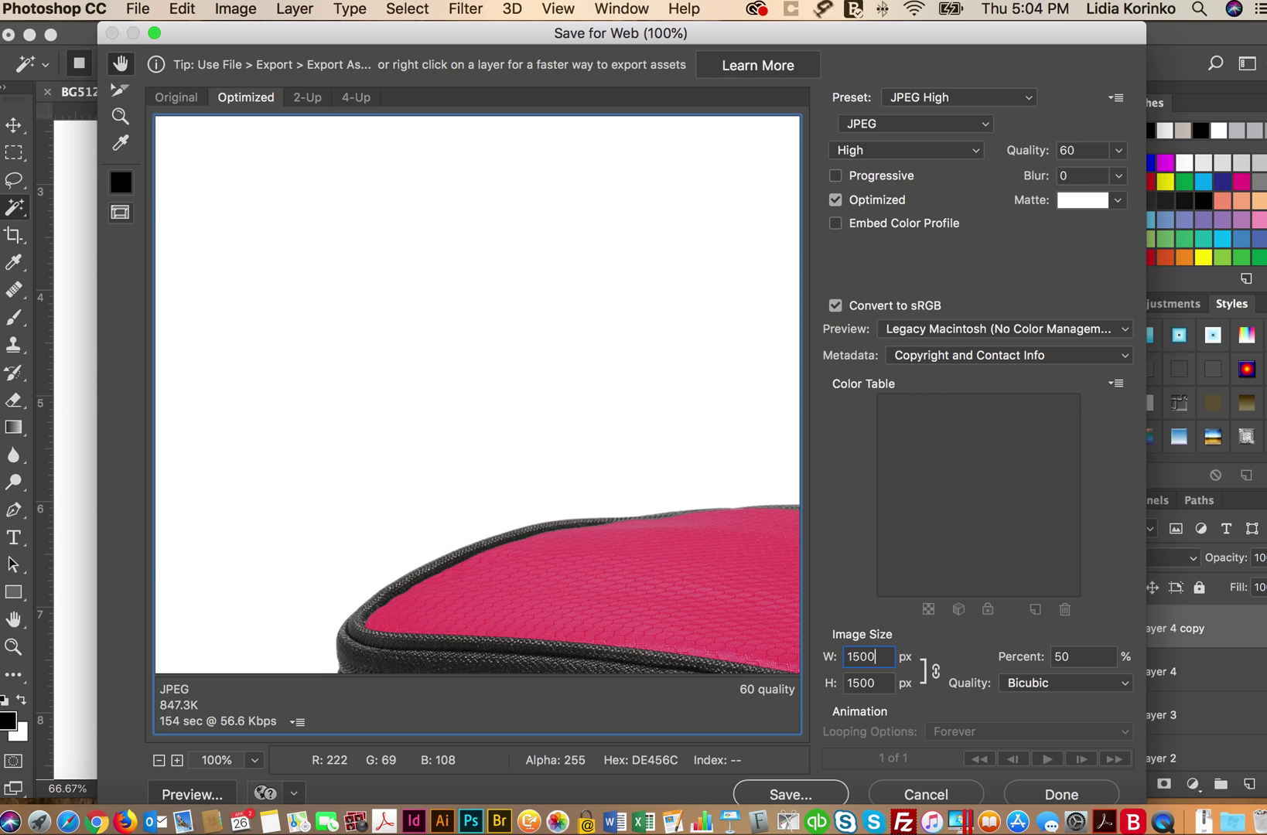
{"action": "key", "text": "Tab"}
Save the red bag mockup in the Lunch Bag folder as BG512_Red_1500px.jpg
{"action": "left_click", "coordinate": [789, 797]}
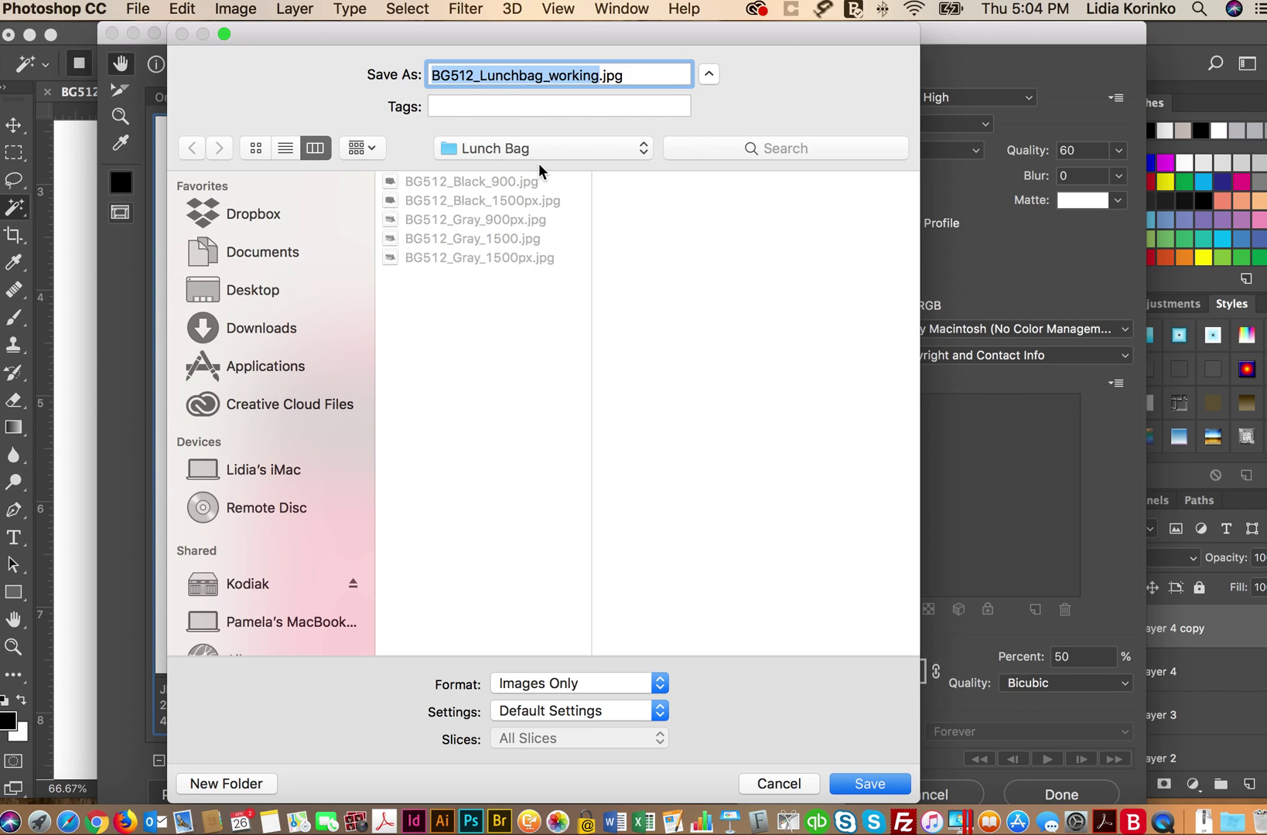
{"action": "left_click", "coordinate": [539, 76]}
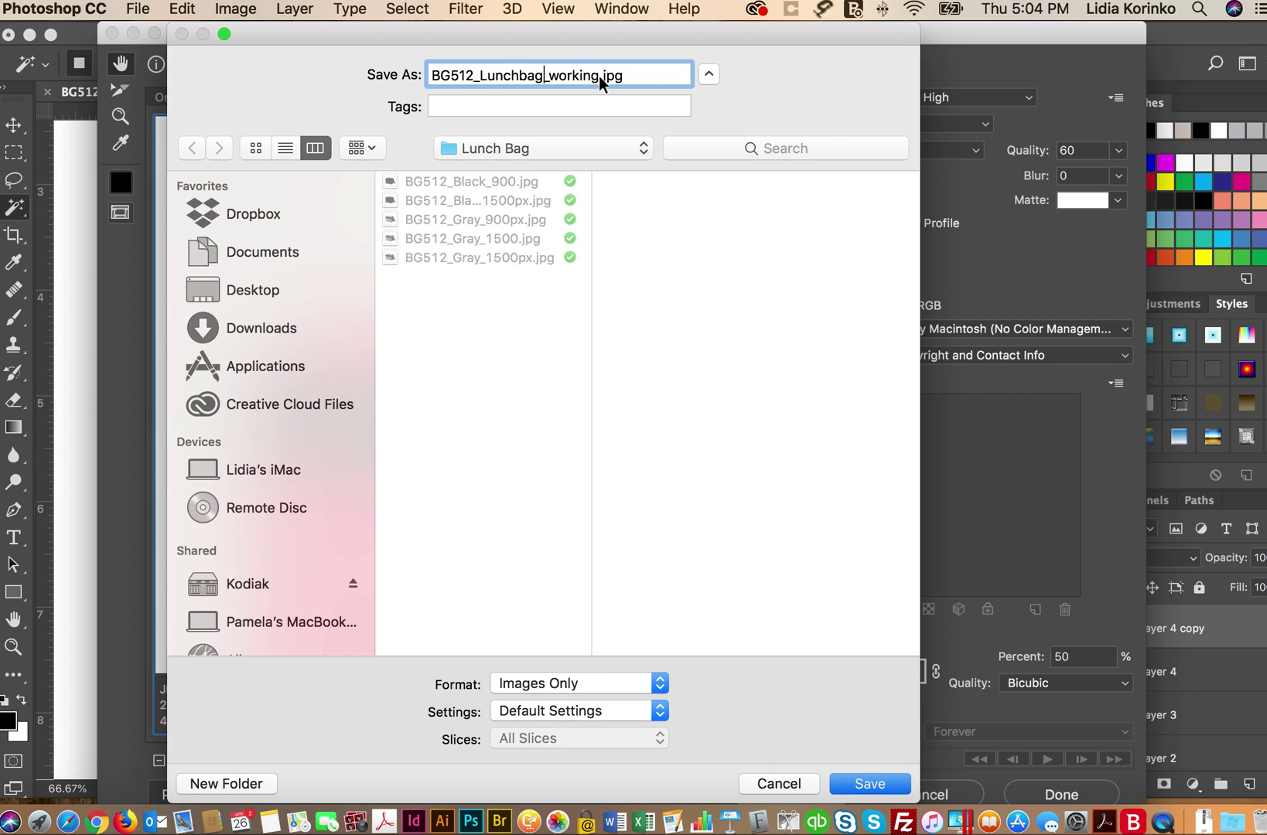
{"action": "left_click_drag", "start_coordinate": [599, 74], "coordinate": [513, 74]}
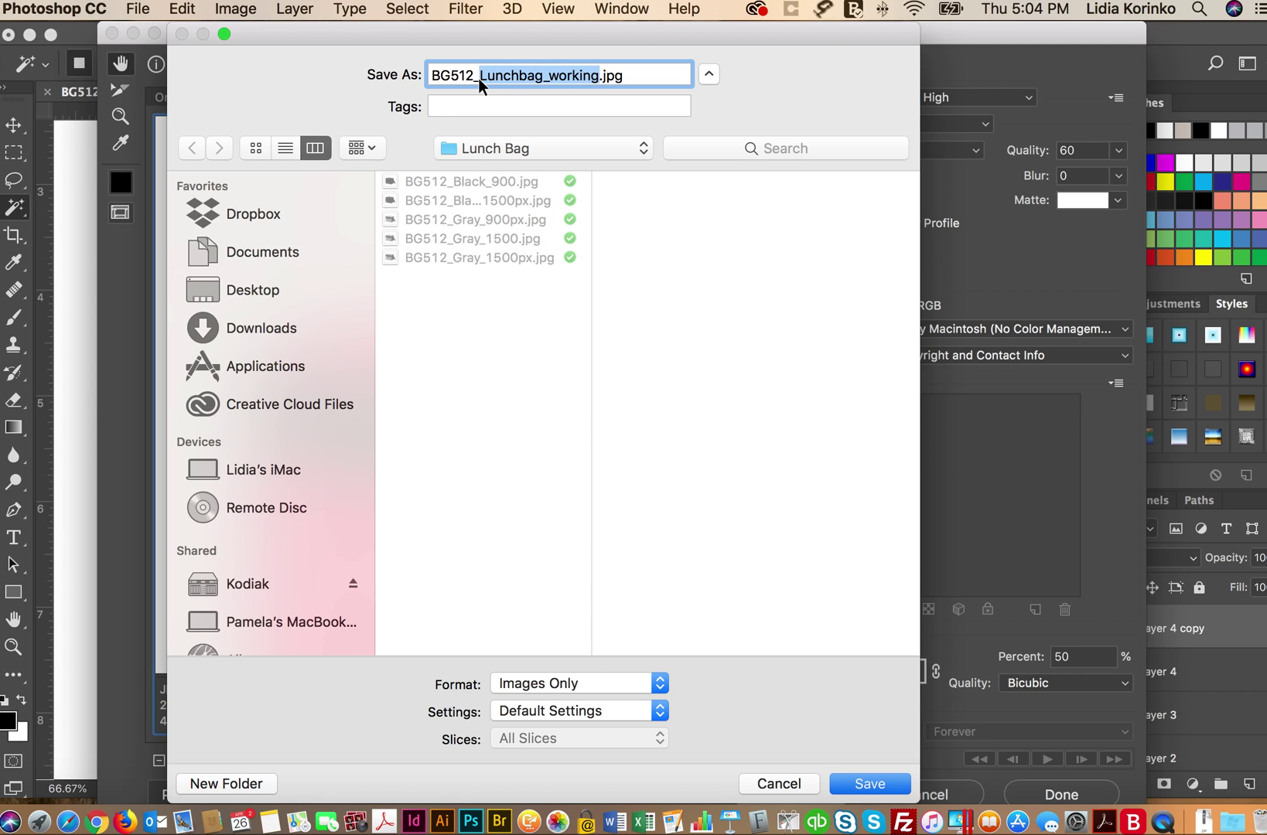
{"action": "type", "text": "Red_1500px"}
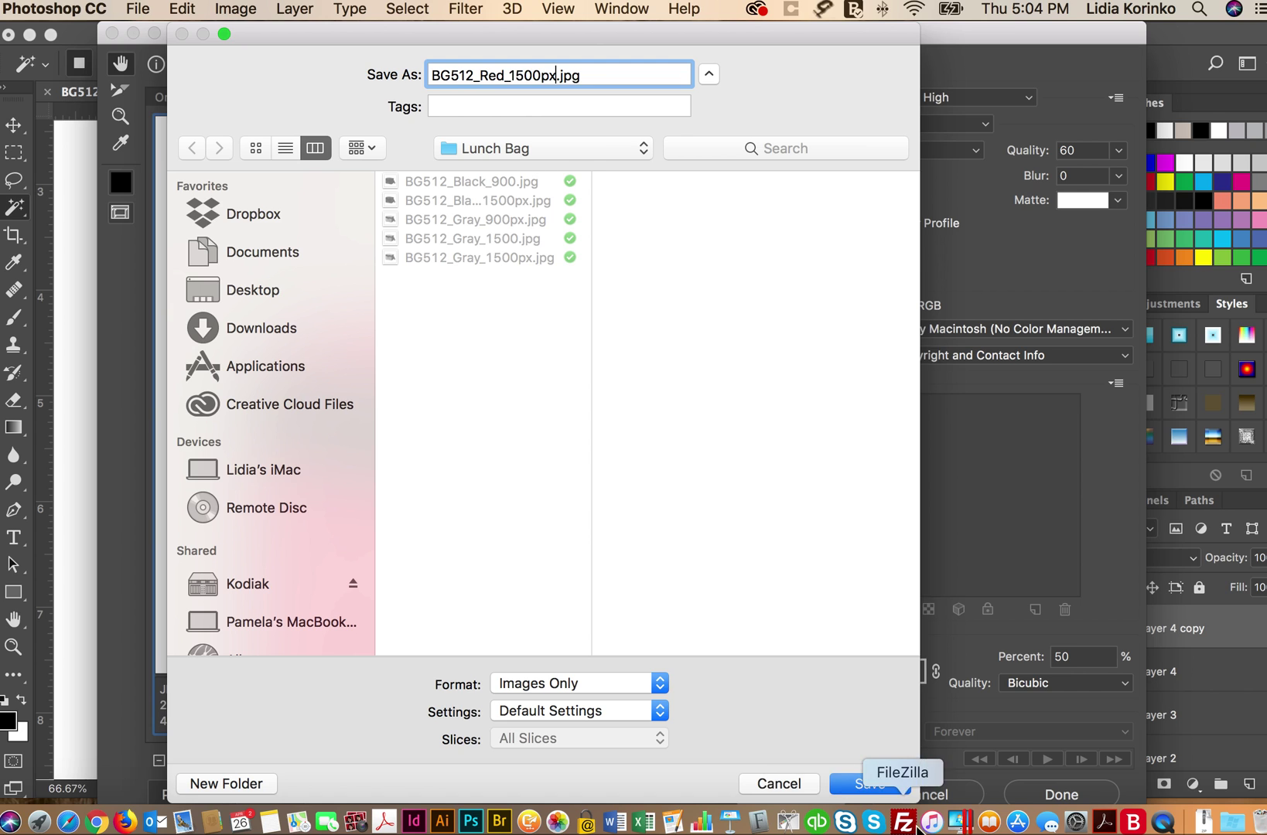
{"action": "left_click", "coordinate": [869, 784]}
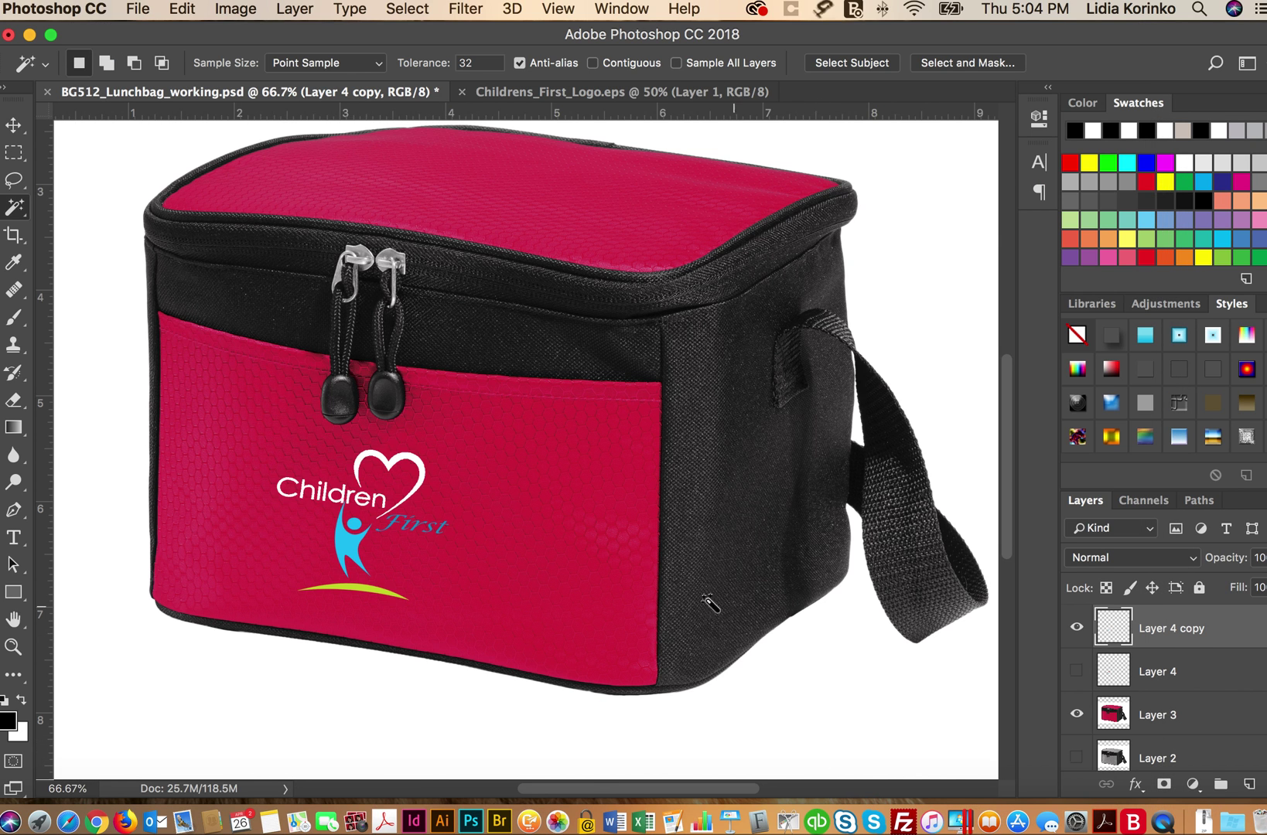
Hide the red and grey bags and the recoloured logo, show the original logo over the blue bag, and select the blue bag layer
{"action": "left_click", "coordinate": [1077, 713]}
{"action": "left_click", "coordinate": [1076, 758]}
{"action": "left_click", "coordinate": [1075, 628]}
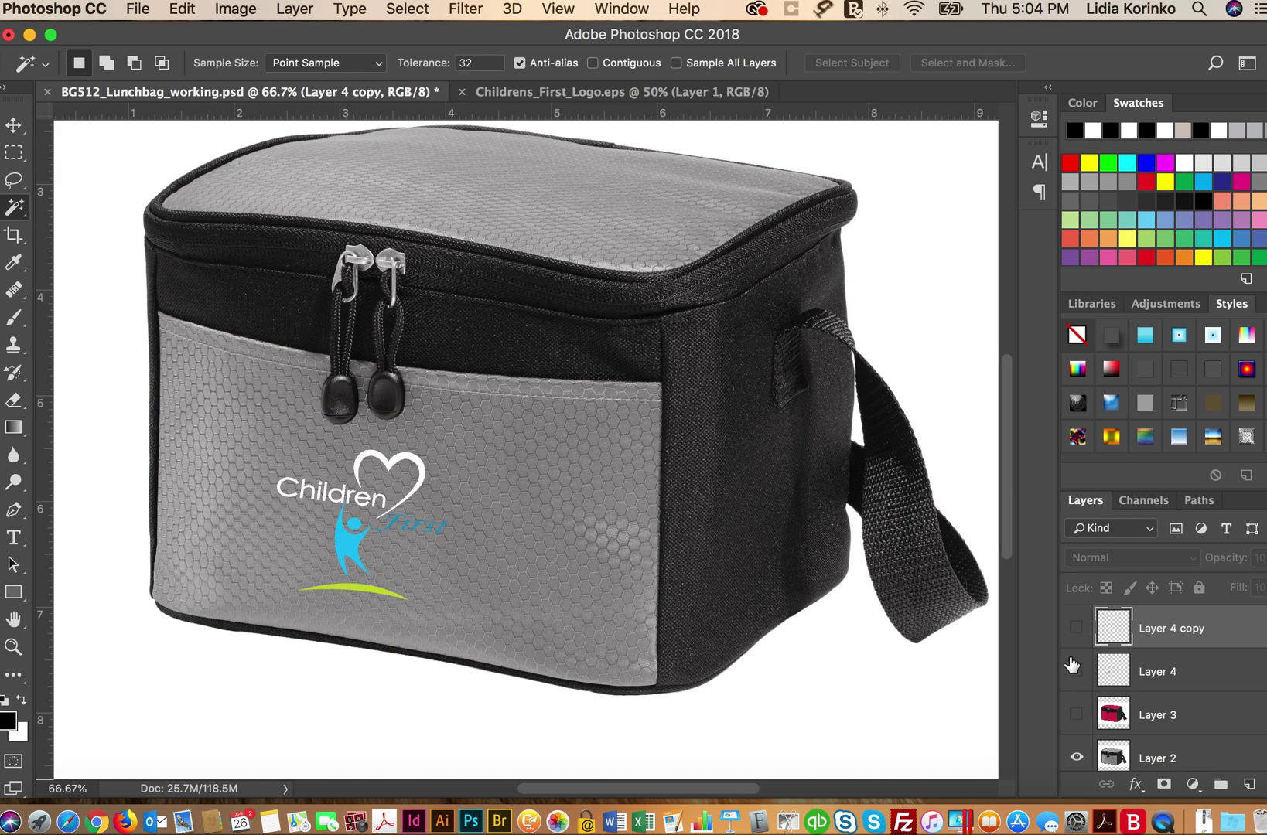
{"action": "left_click", "coordinate": [1076, 671]}
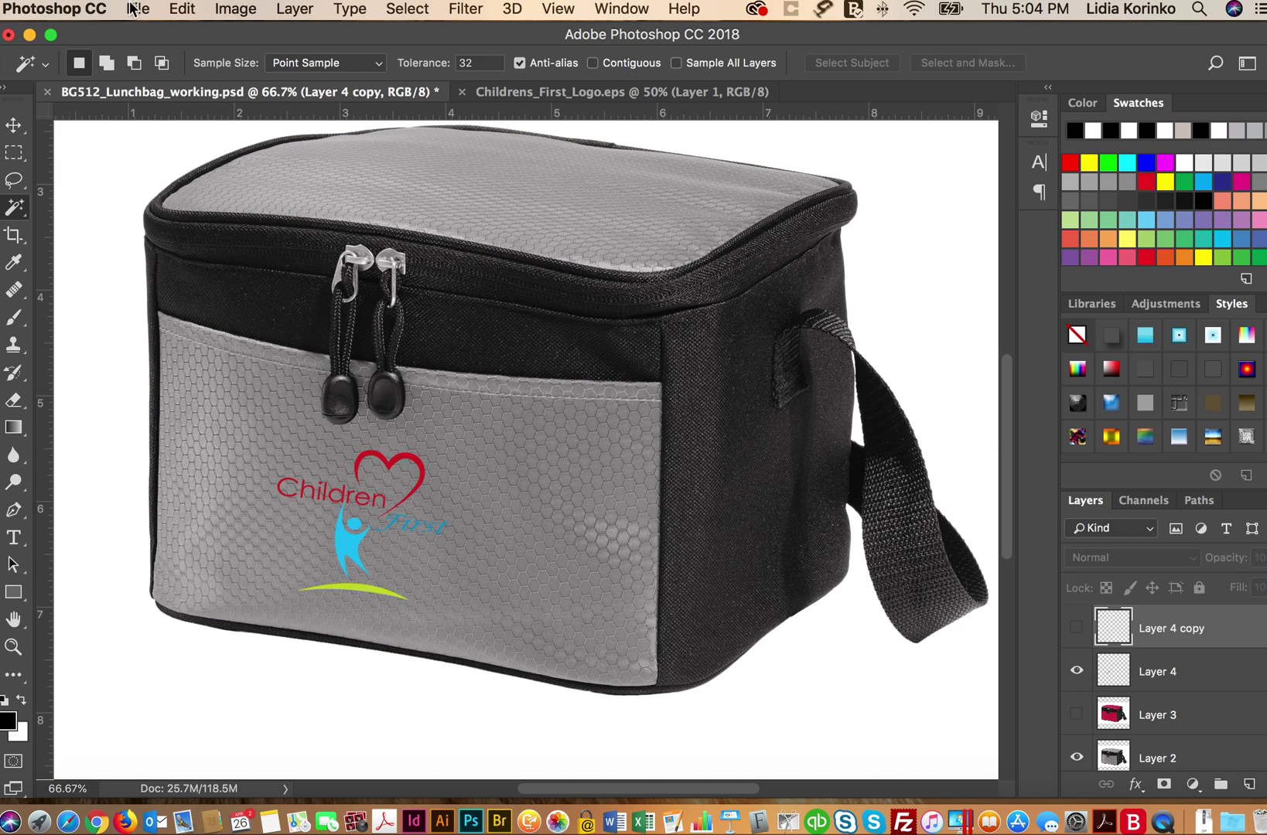
{"action": "left_click", "coordinate": [1075, 758]}
{"action": "scroll", "coordinate": [1081, 758], "scroll_direction": "down", "scroll_amount": 2}
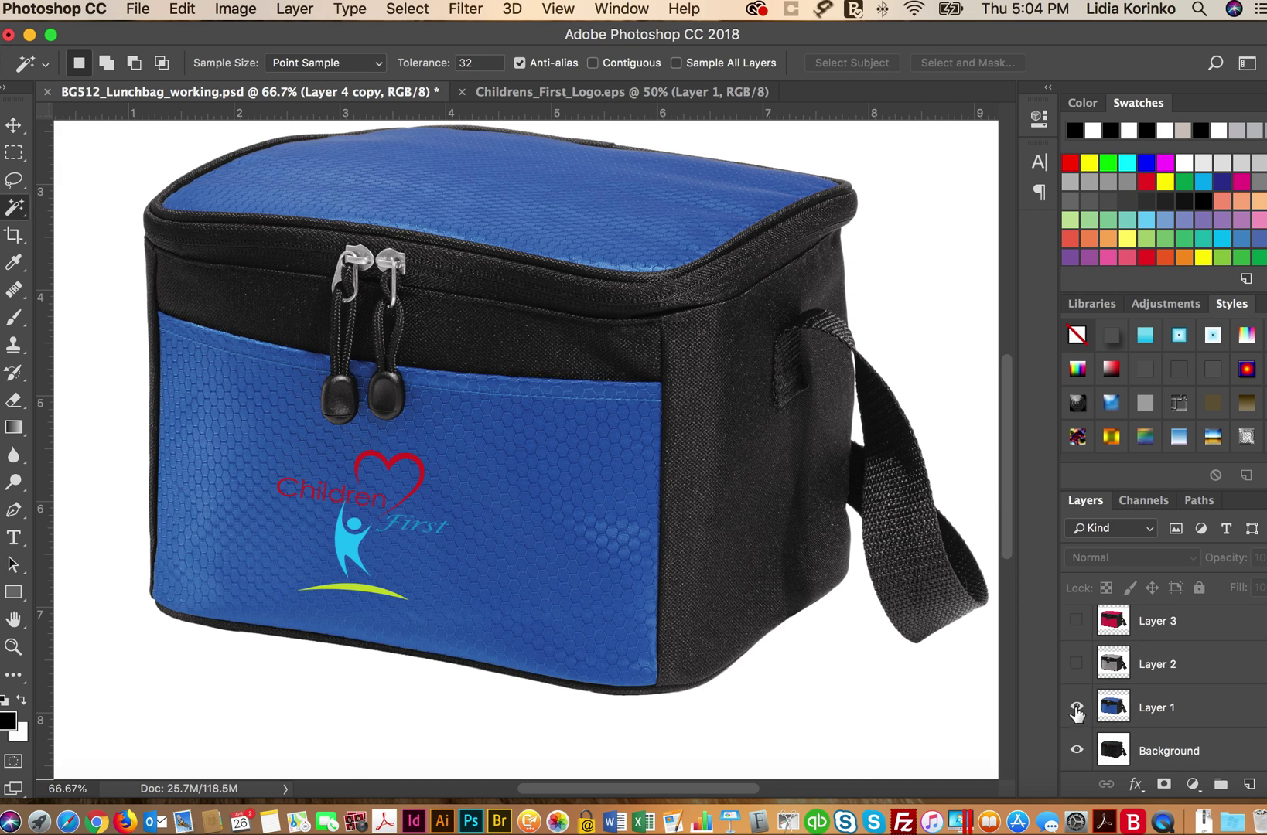
{"action": "left_click", "coordinate": [1196, 708]}
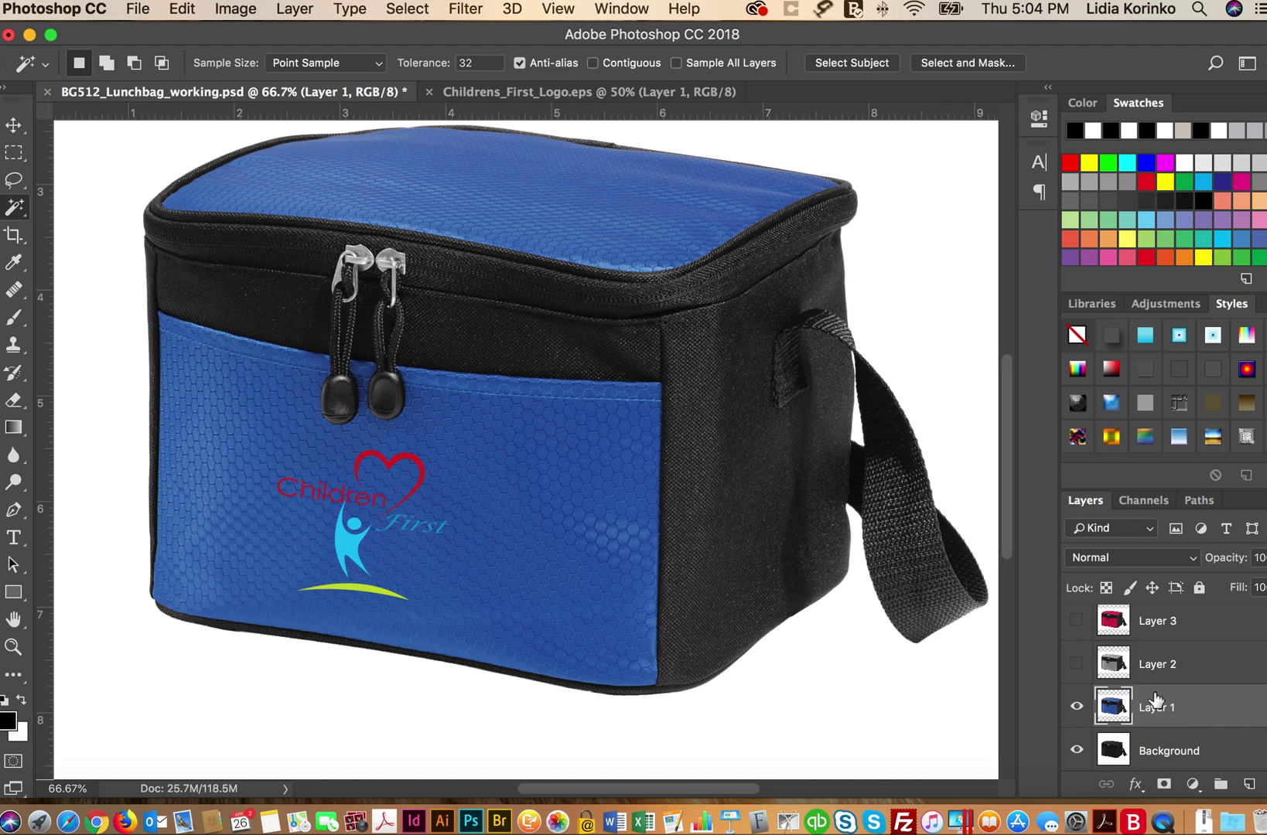
Try the recoloured logo over the blue bag, then switch back to the original logo
{"action": "scroll", "coordinate": [1129, 672], "scroll_direction": "up", "scroll_amount": 2}
{"action": "left_click", "coordinate": [1075, 672]}
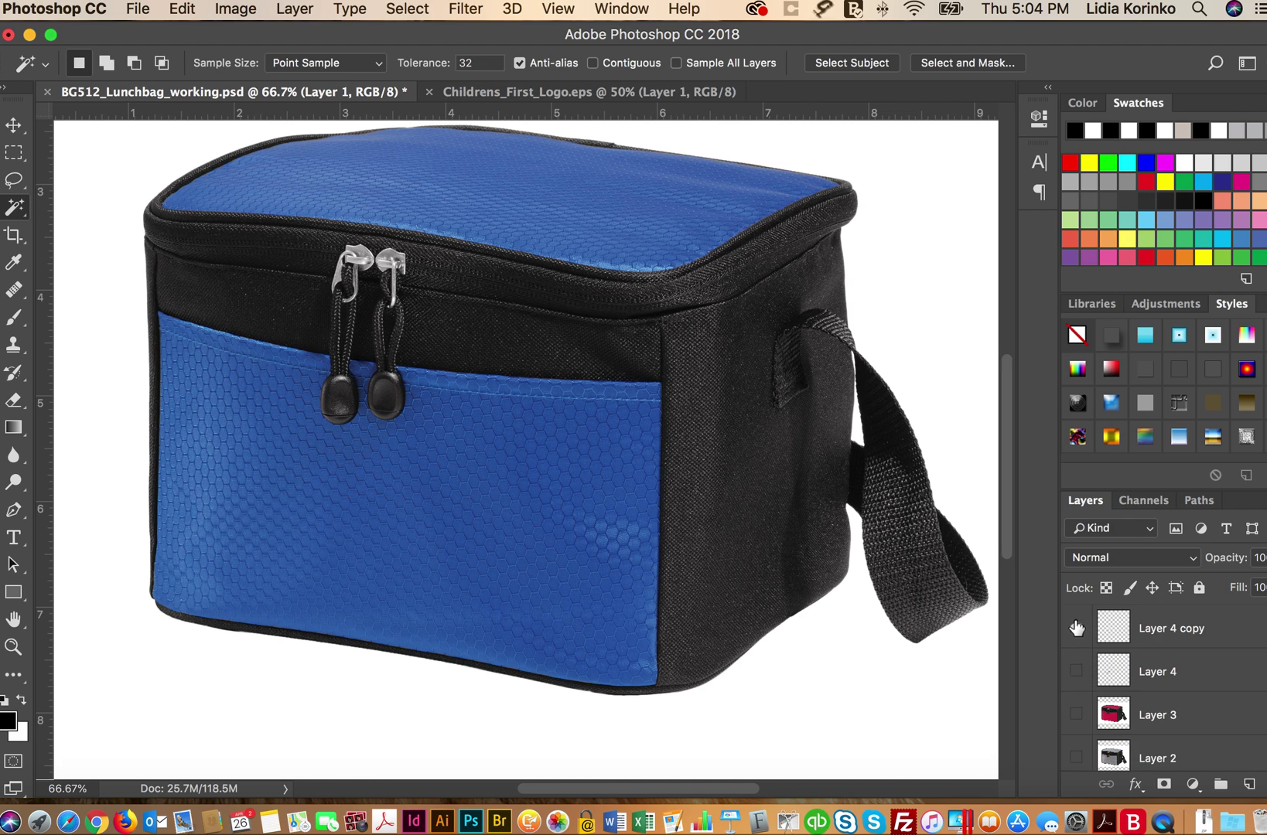
{"action": "left_click", "coordinate": [1076, 628]}
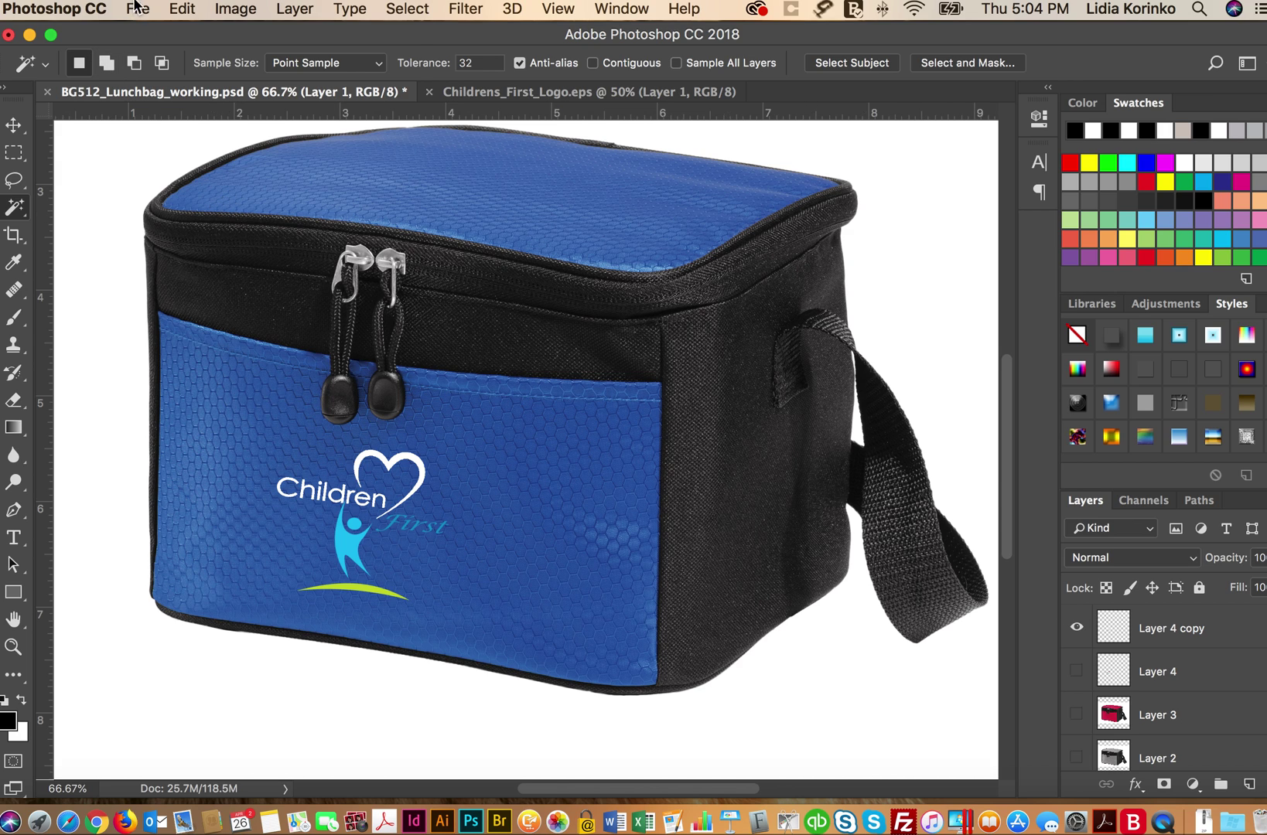
{"action": "left_click", "coordinate": [136, 8]}
{"action": "left_click", "coordinate": [137, 8]}
{"action": "left_click", "coordinate": [1076, 628]}
{"action": "left_click", "coordinate": [1078, 672]}
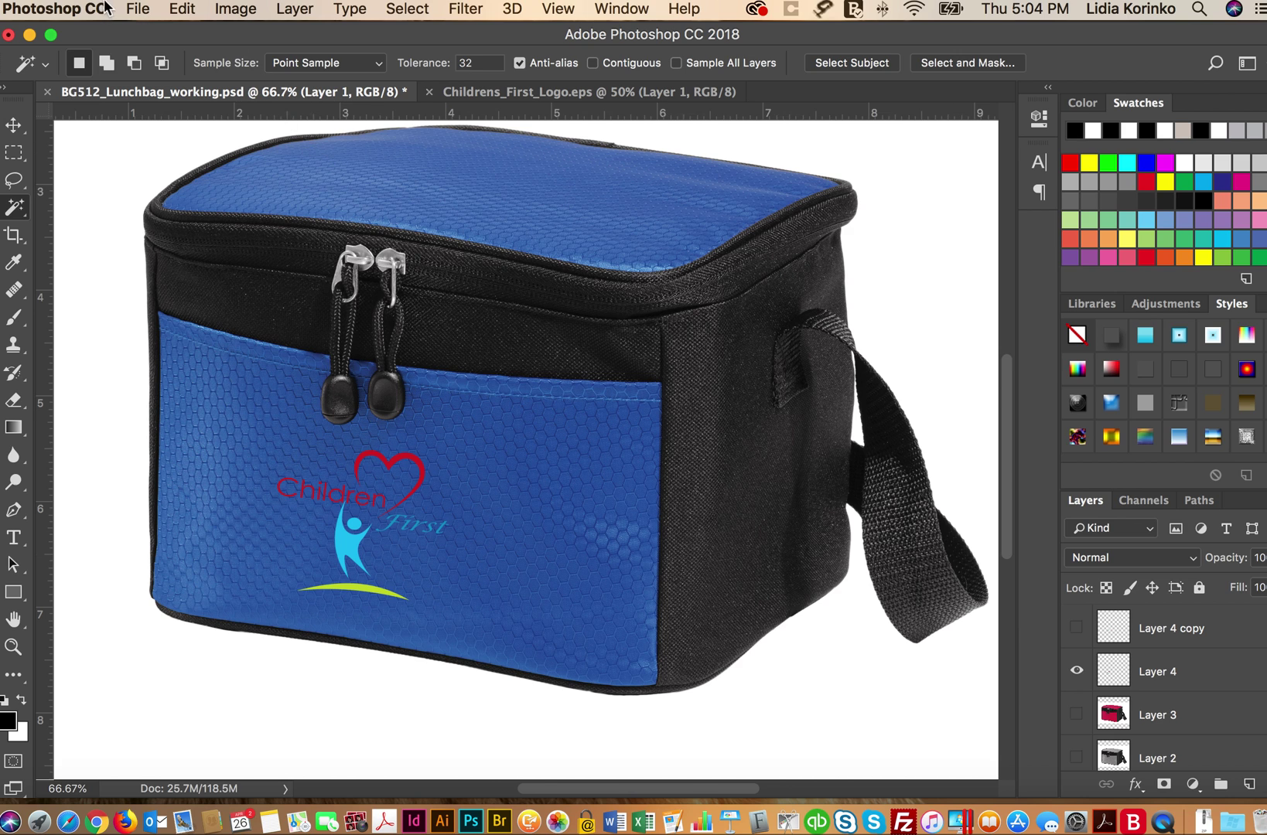
Open Save for Web for the blue bag mockup and set the JPEG's image size to 1500 × 1500 px
{"action": "left_click", "coordinate": [136, 7]}
{"action": "mouse_move", "coordinate": [168, 280]}
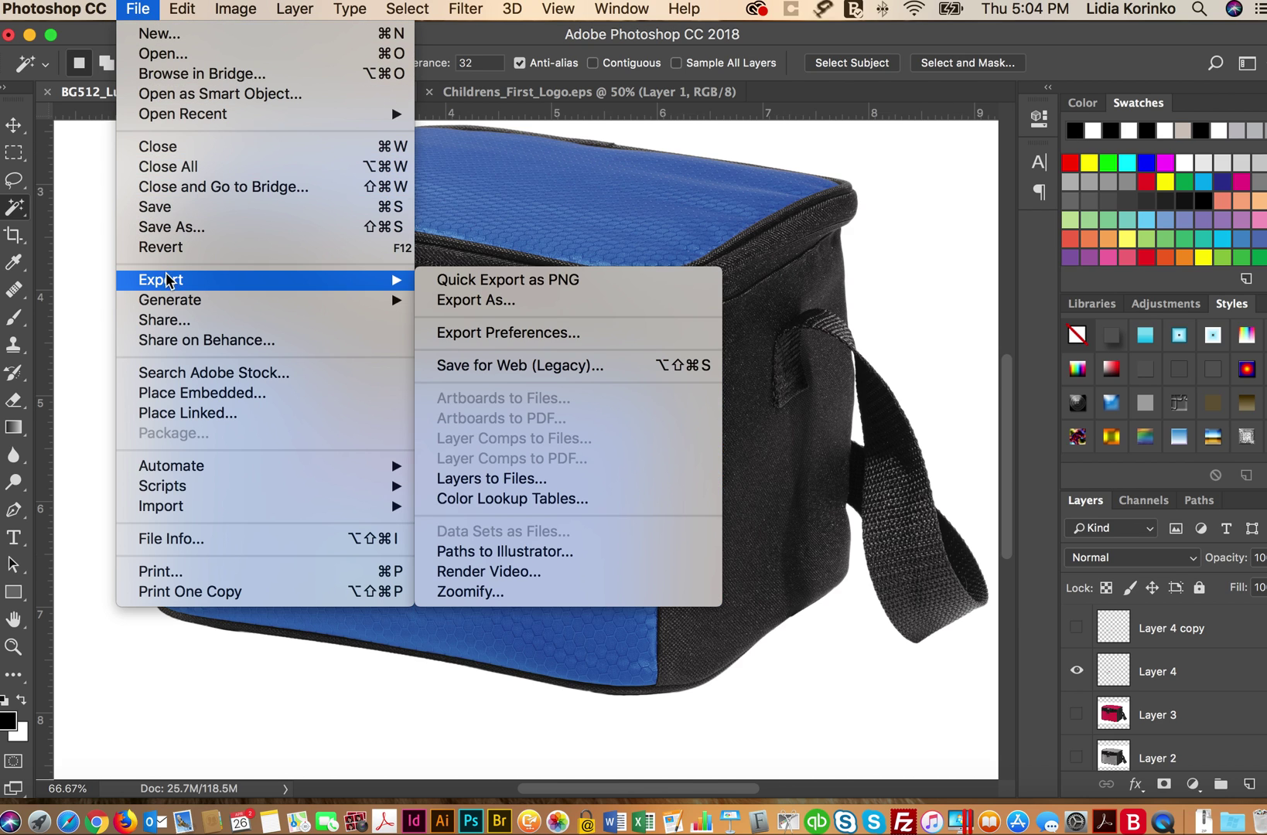
{"action": "left_click", "coordinate": [489, 366]}
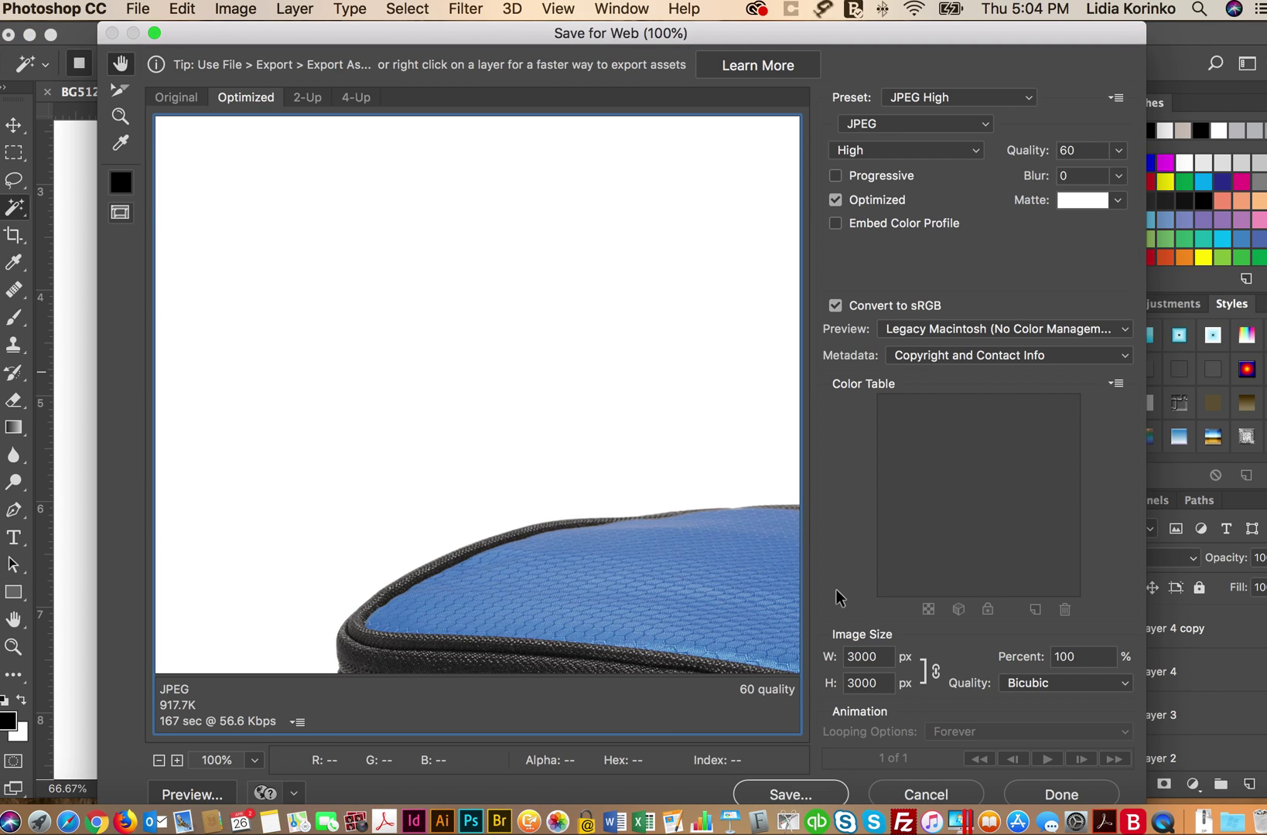
{"action": "double_click", "coordinate": [886, 663]}
{"action": "type", "text": "15"}
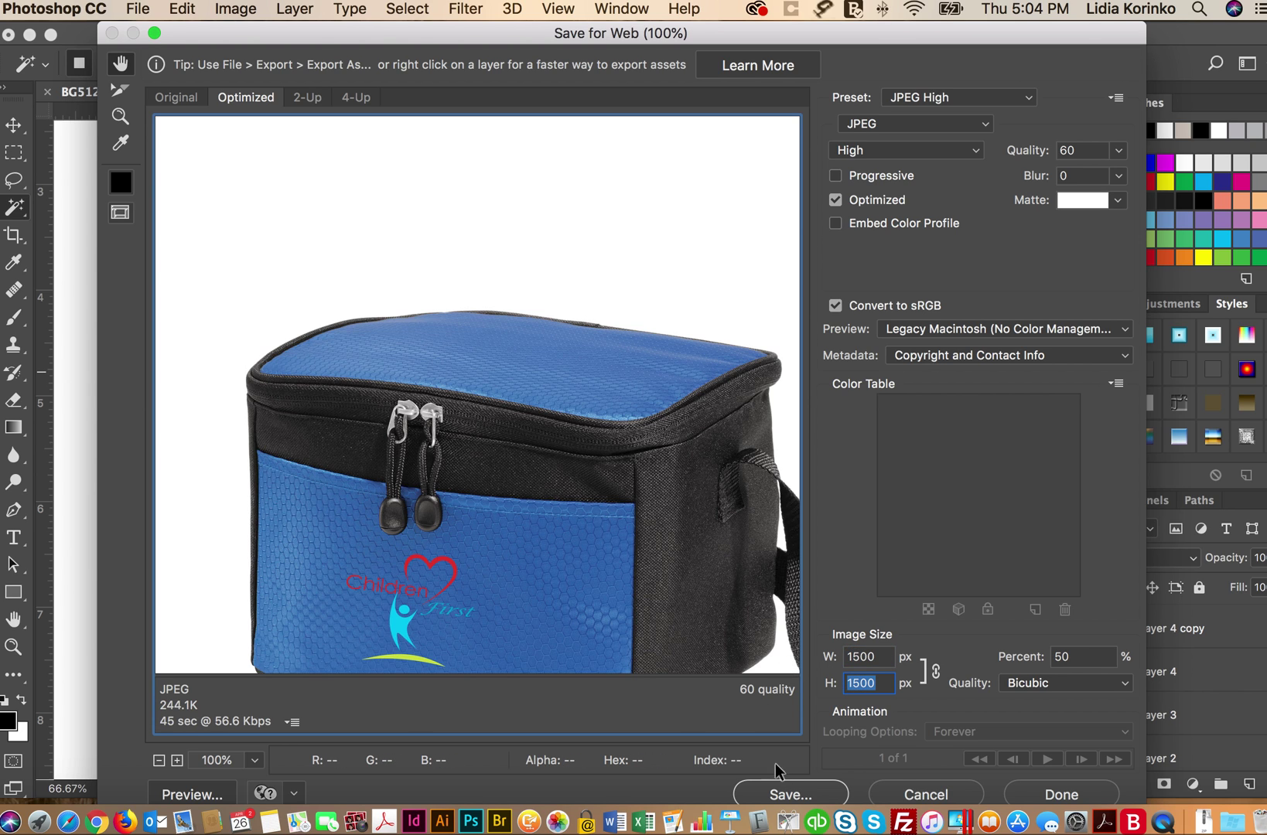
Save the blue bag mockup in the Lunch Bag folder as BG512_Blue_1500px.jpg
{"action": "left_click", "coordinate": [790, 791]}
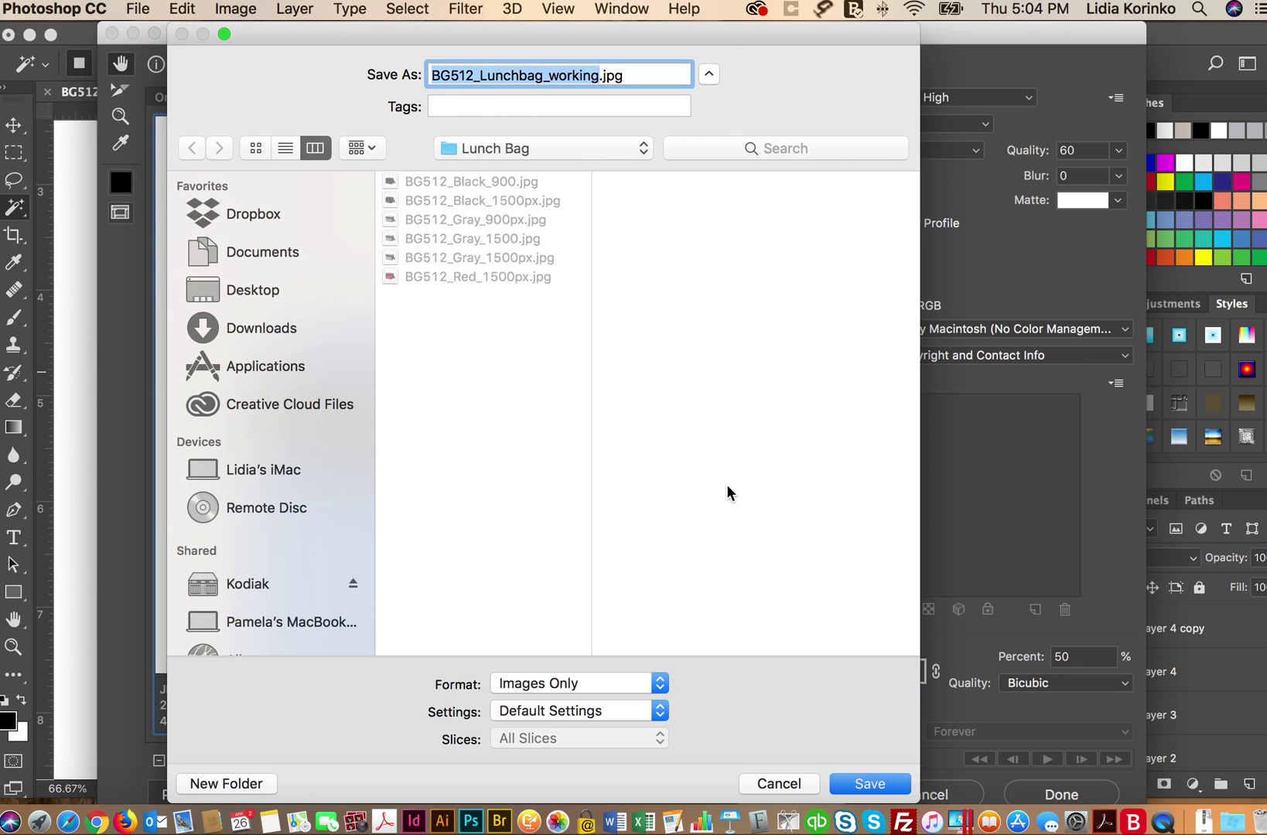
{"action": "left_click", "coordinate": [551, 75]}
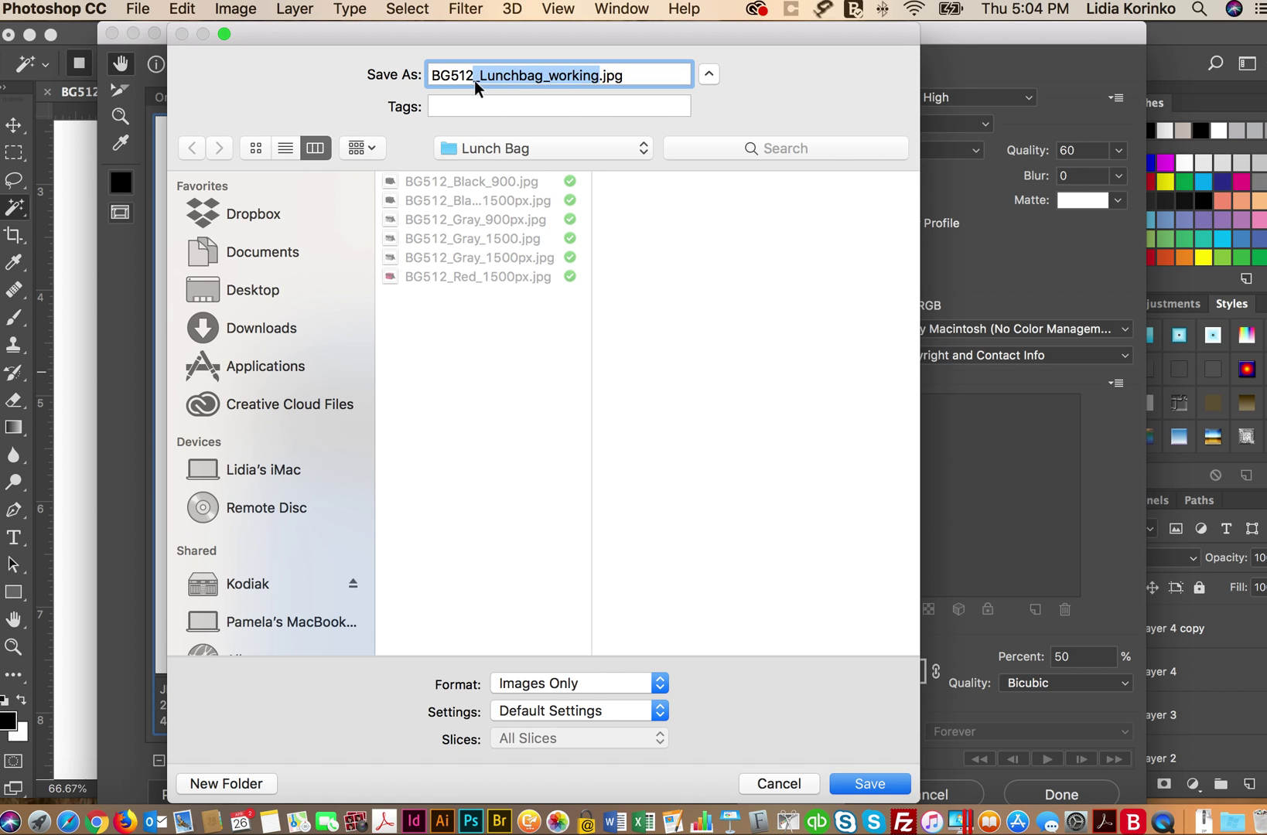
{"action": "type", "text": "Blue_15"}
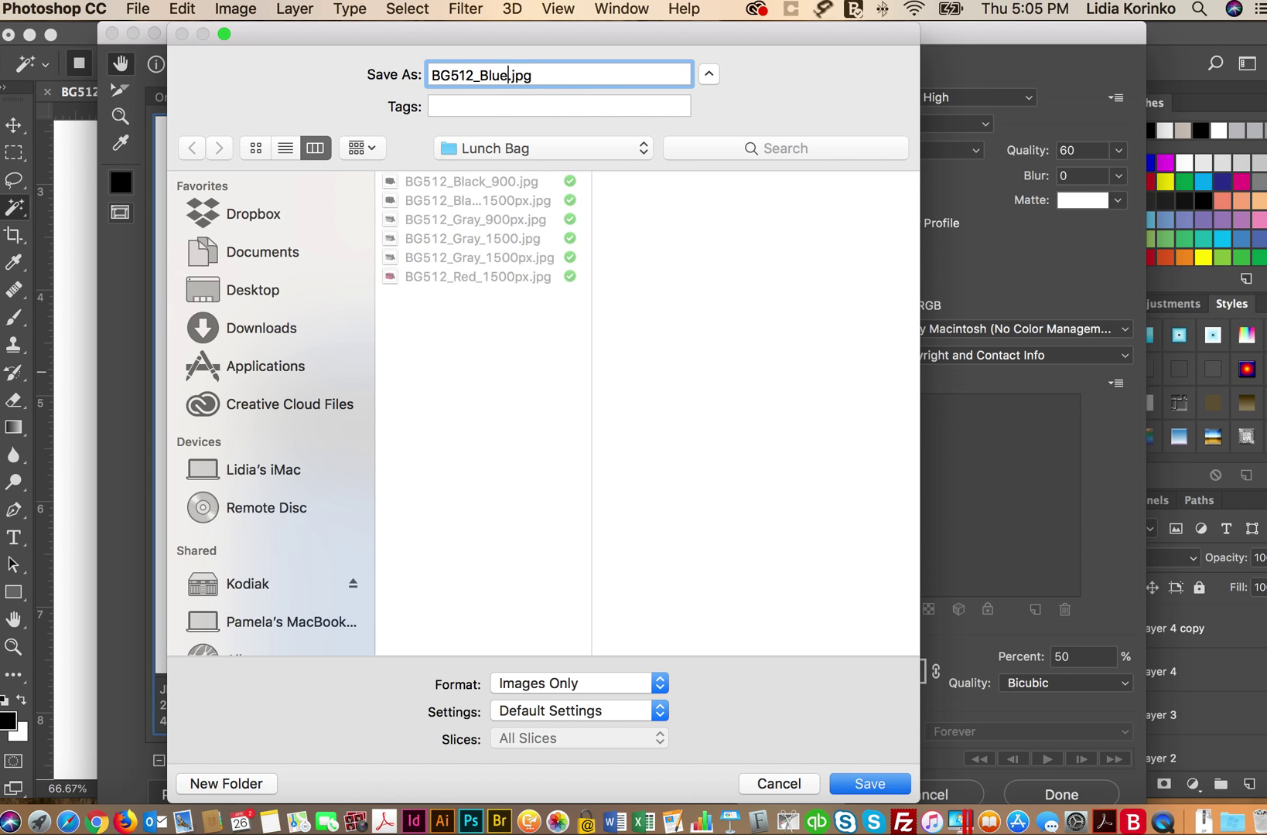
{"action": "type", "text": "00p"}
{"action": "key", "text": "BackSpace"}
{"action": "type", "text": "px"}
{"action": "left_click", "coordinate": [867, 784]}
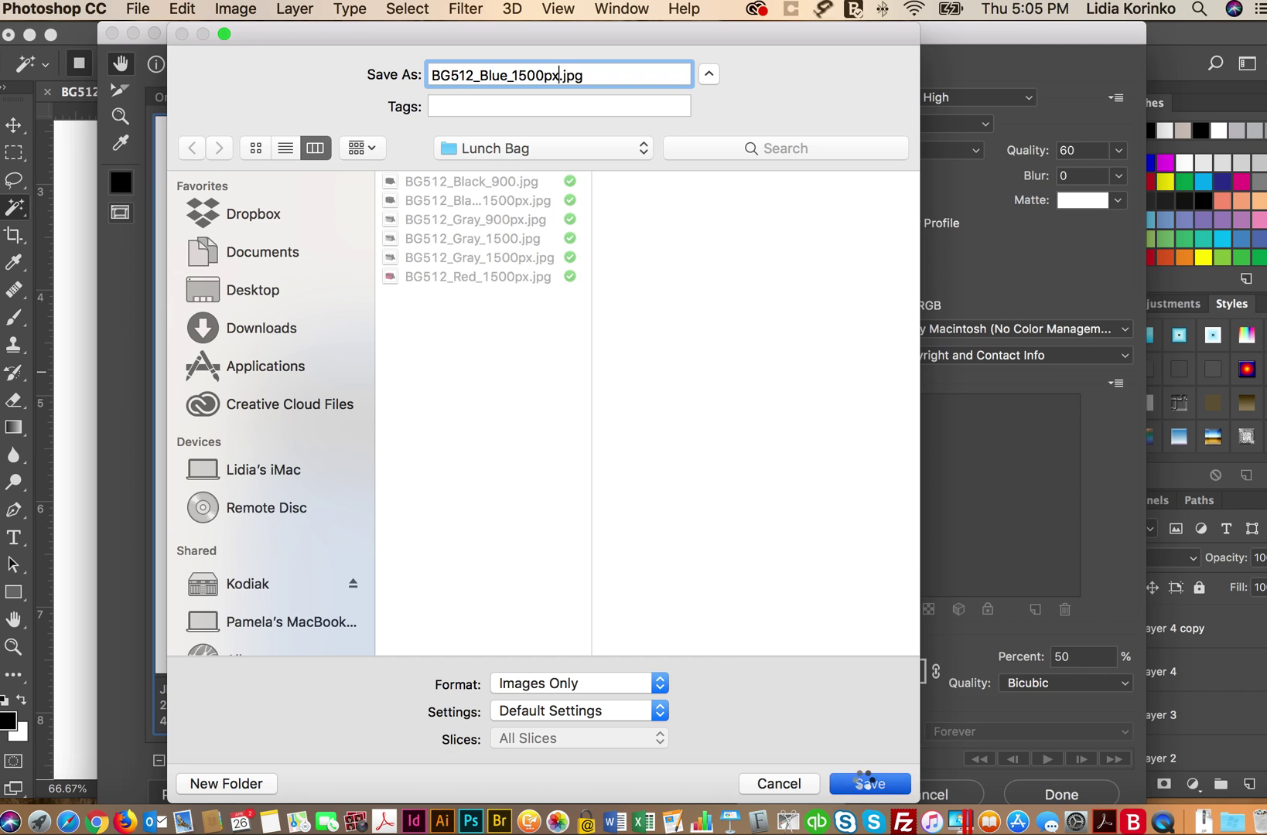
Reopen Save for Web for the blue bag mockup and set the JPEG's image width to 900 px, keeping proportions
{"action": "left_click", "coordinate": [139, 10]}
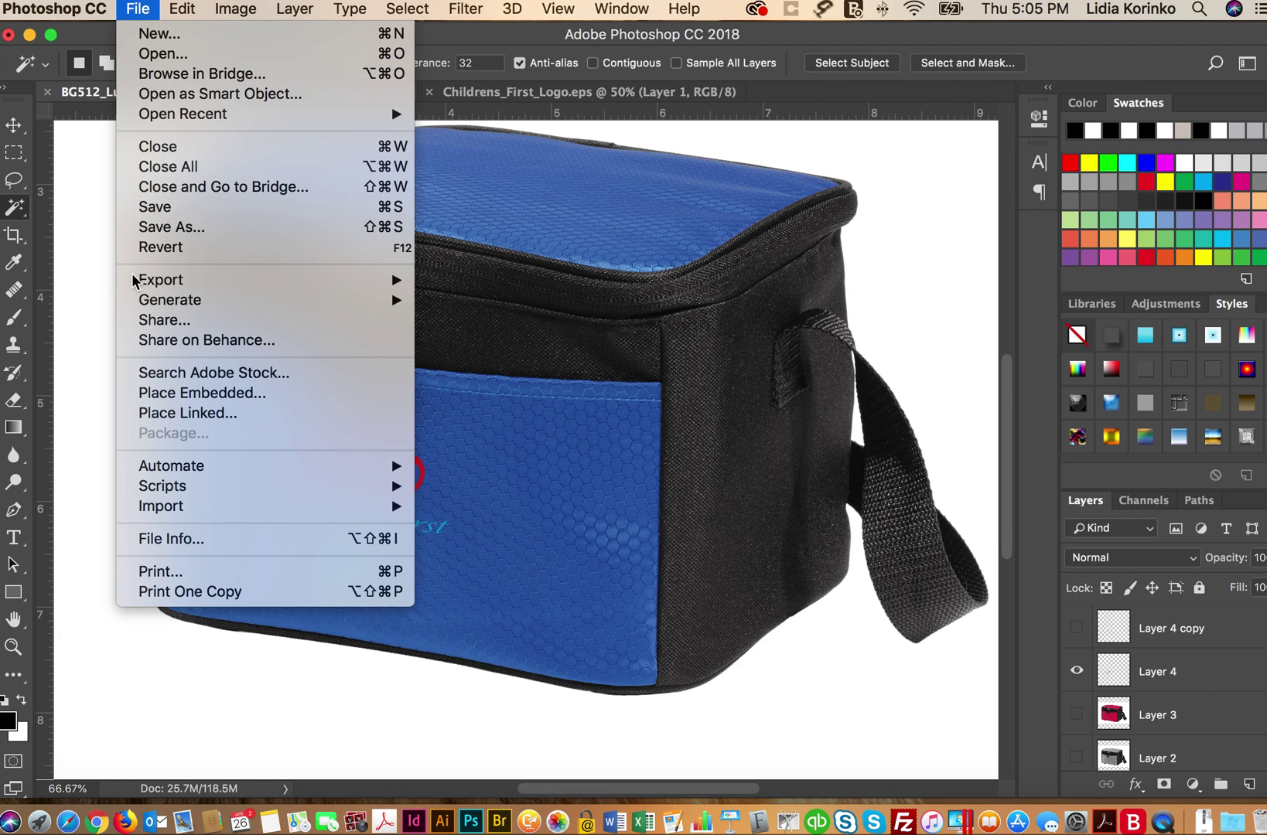
{"action": "mouse_move", "coordinate": [155, 280]}
{"action": "left_click", "coordinate": [554, 365]}
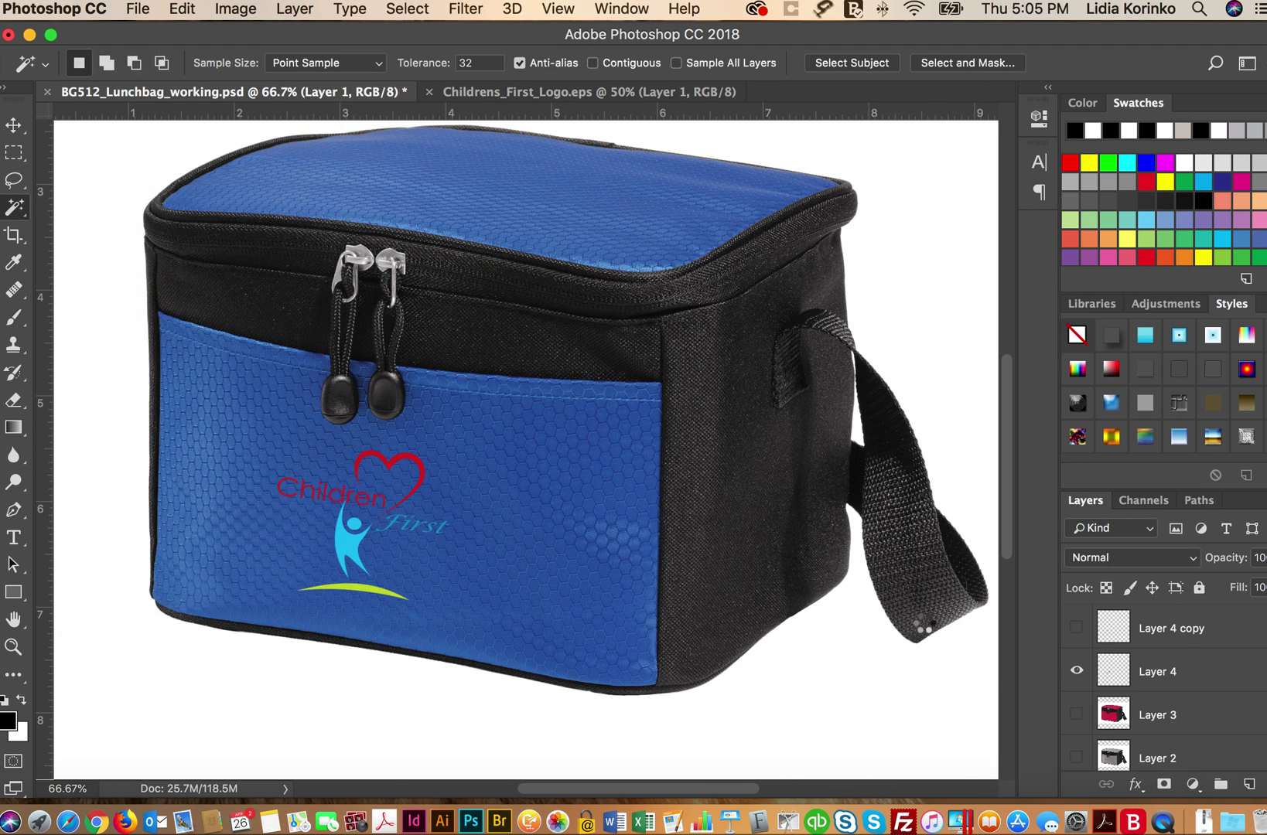
{"action": "left_click_drag", "start_coordinate": [881, 657], "coordinate": [752, 656]}
{"action": "type", "text": "900"}
{"action": "key", "text": "Tab"}
Save the smaller blue bag mockup in the Lunch Bag folder as BG512_Blue_900px.jpg
{"action": "left_click", "coordinate": [808, 795]}
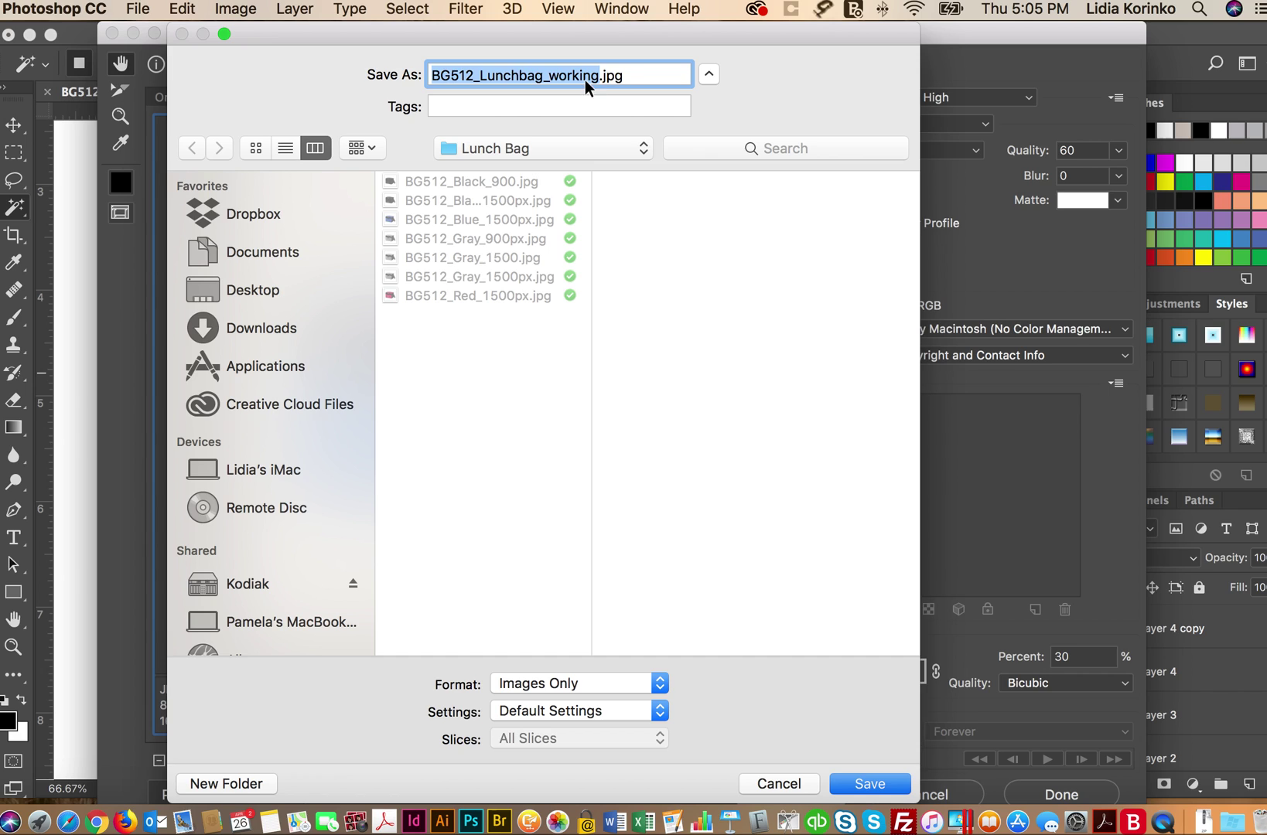
{"action": "left_click", "coordinate": [584, 78]}
{"action": "type", "text": "Blue_"}
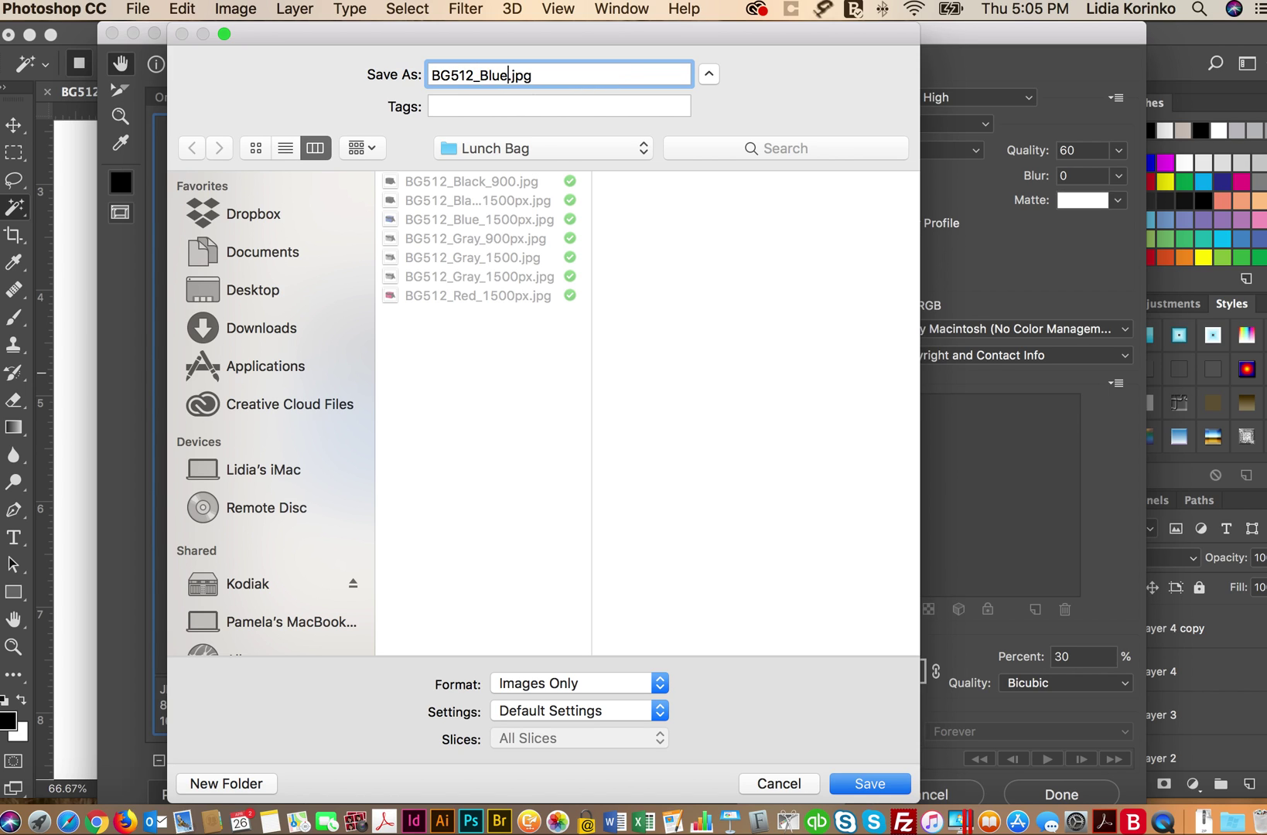
{"action": "type", "text": "900ox"}
{"action": "key", "text": "BackSpace"}
{"action": "key", "text": "BackSpace"}
{"action": "type", "text": "px"}
{"action": "left_click", "coordinate": [866, 783]}
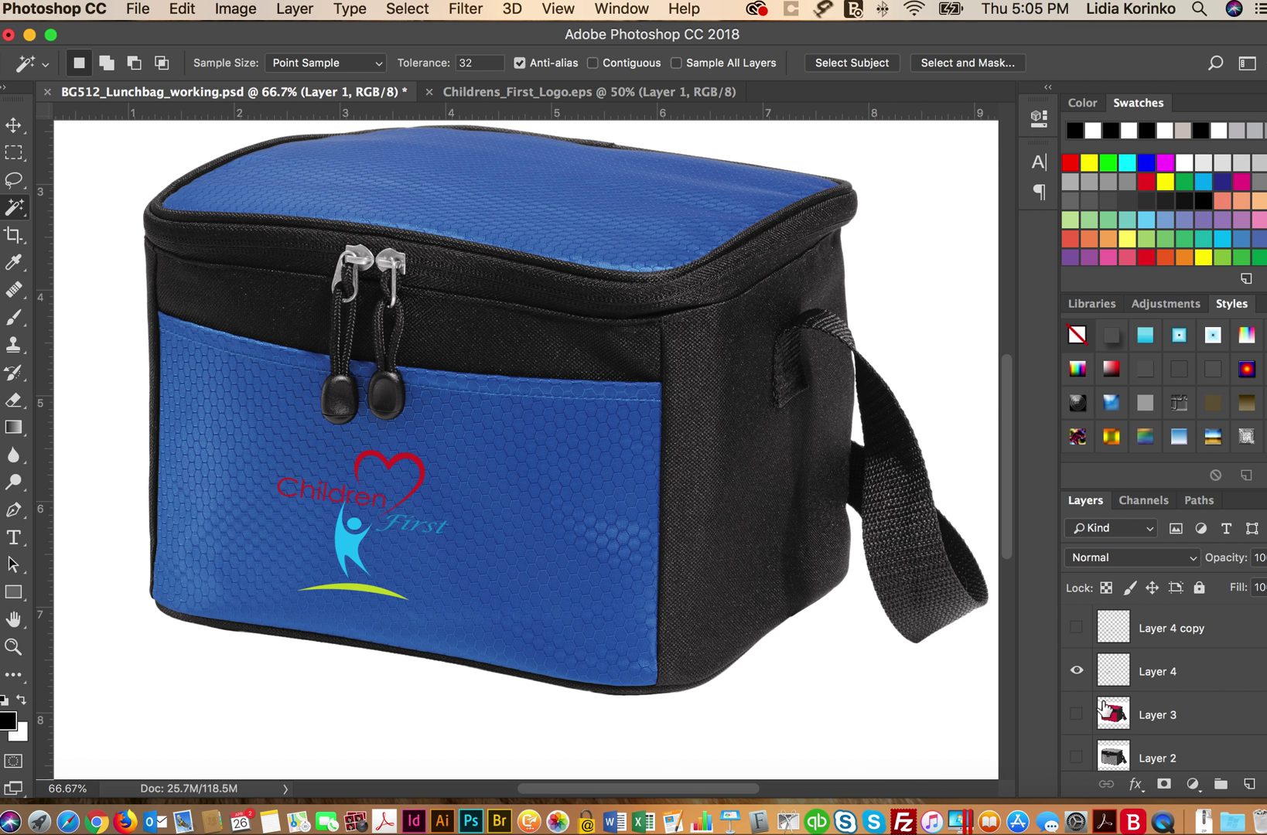
Hide the blue bag layer and show the original logo over the black bag
{"action": "left_click", "coordinate": [1075, 671]}
{"action": "scroll", "coordinate": [1083, 688], "scroll_direction": "down", "scroll_amount": 2}
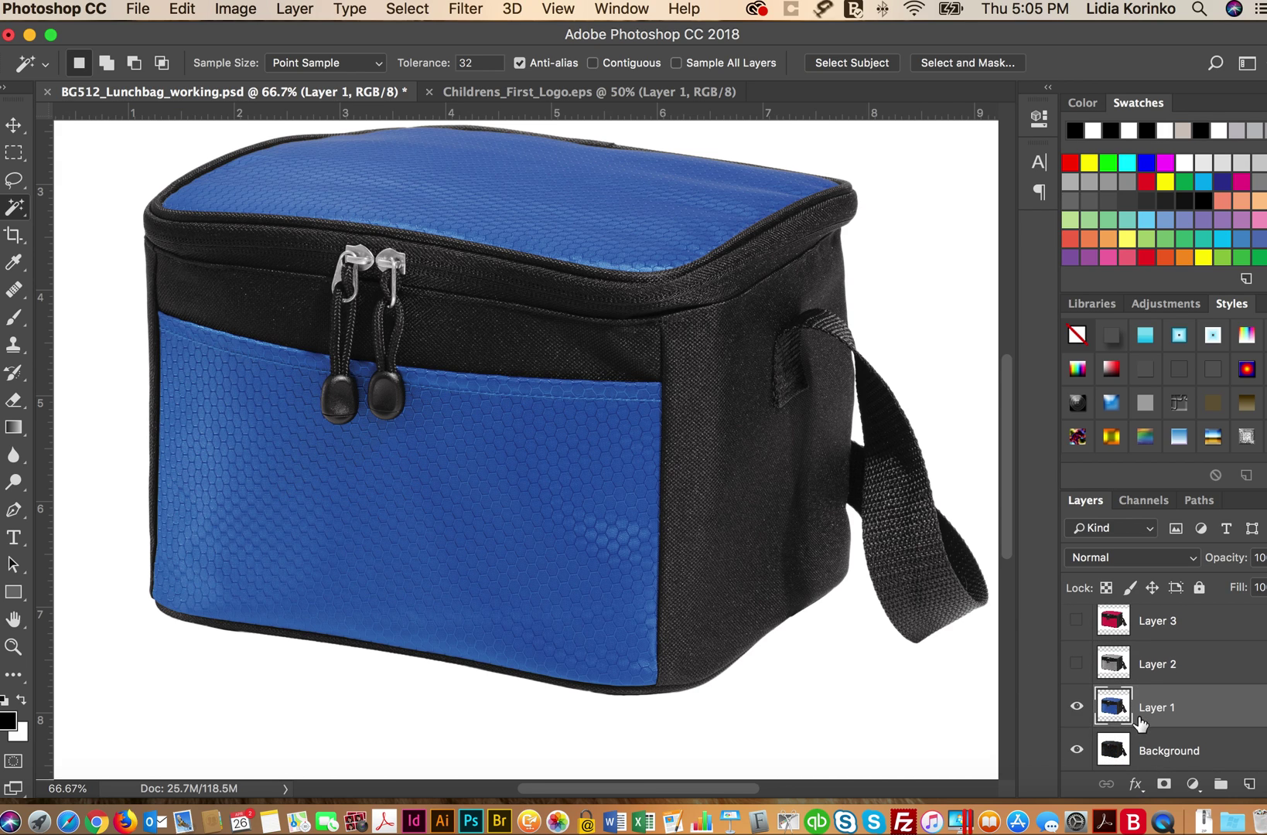
{"action": "left_click", "coordinate": [1075, 707]}
{"action": "scroll", "coordinate": [1187, 715], "scroll_direction": "up", "scroll_amount": 2}
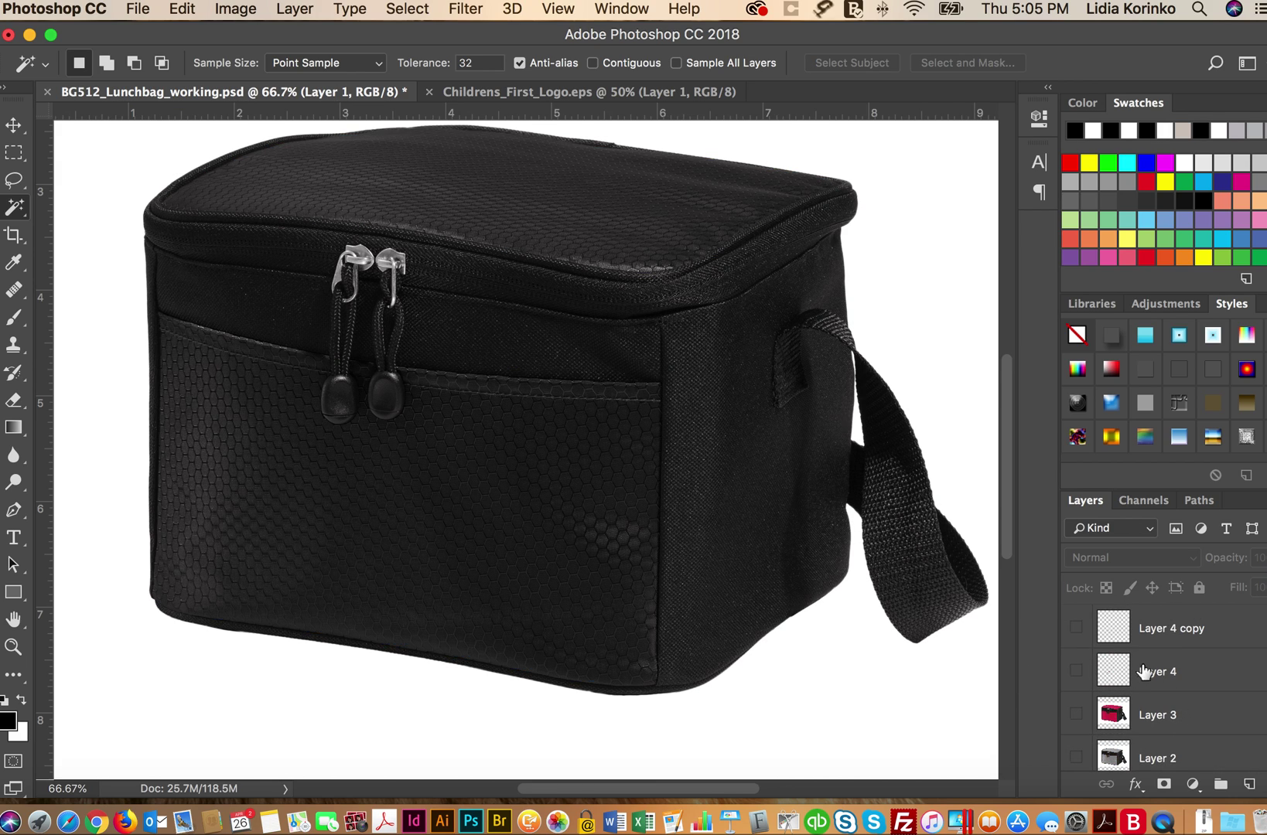
{"action": "left_click", "coordinate": [1075, 671]}
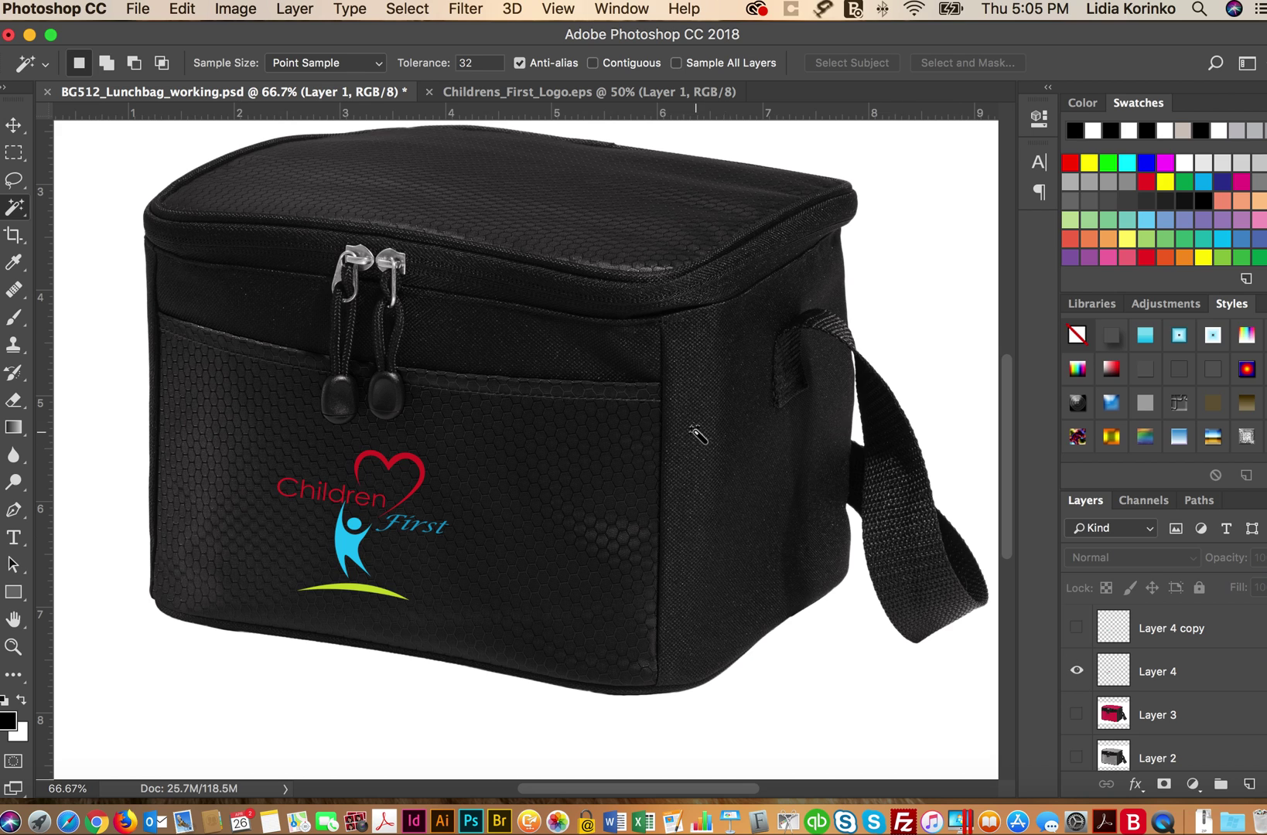
Open Save for Web for the black bag mockup and set the JPEG's image size to 1500 × 1500 px
{"action": "left_click", "coordinate": [133, 9]}
{"action": "mouse_move", "coordinate": [161, 283]}
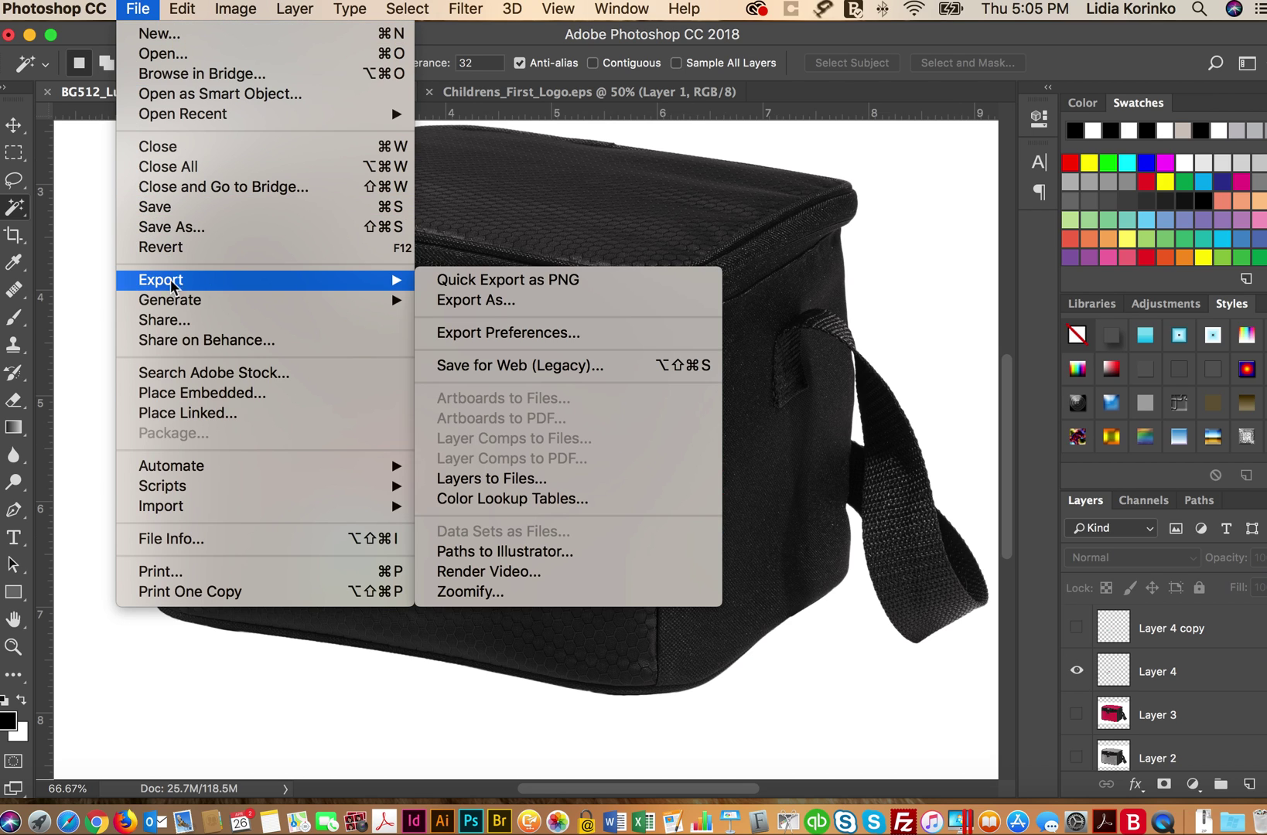
{"action": "left_click", "coordinate": [457, 361]}
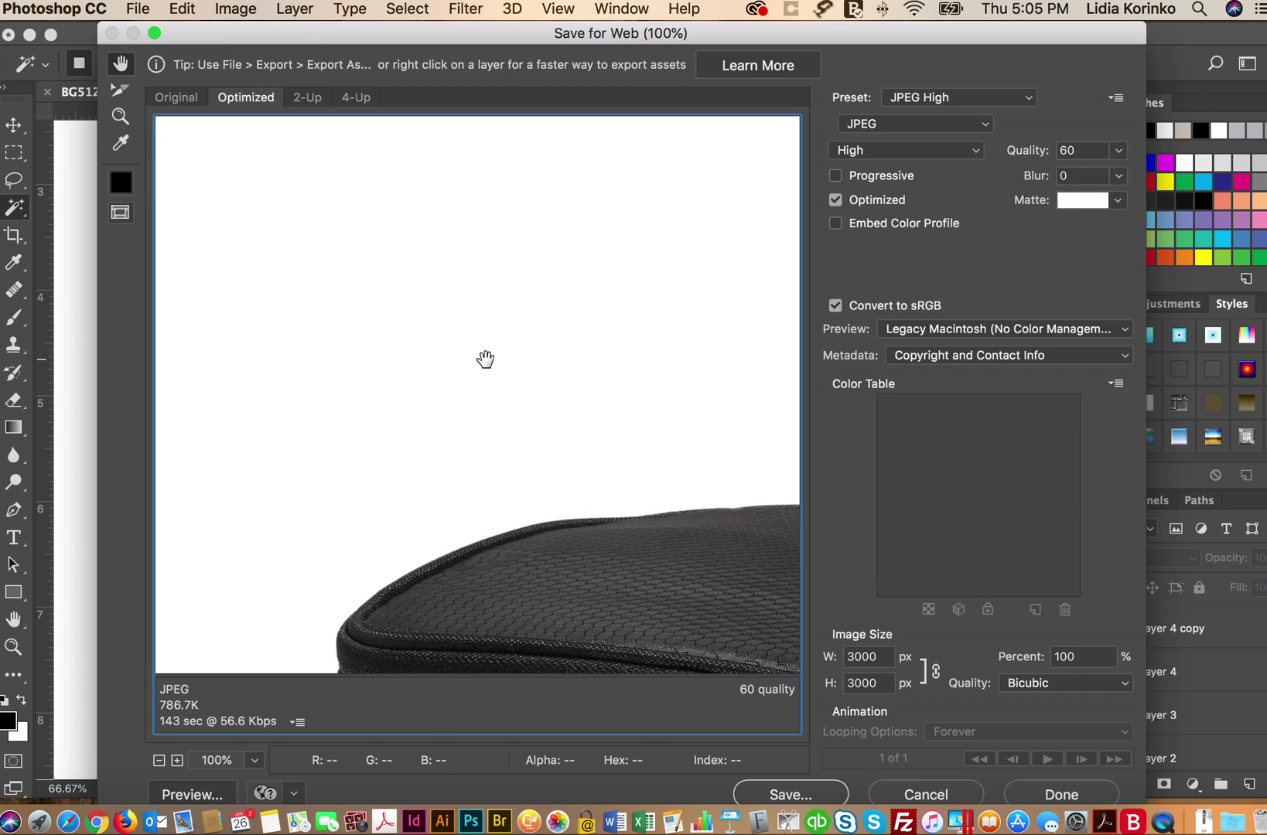
{"action": "double_click", "coordinate": [877, 659]}
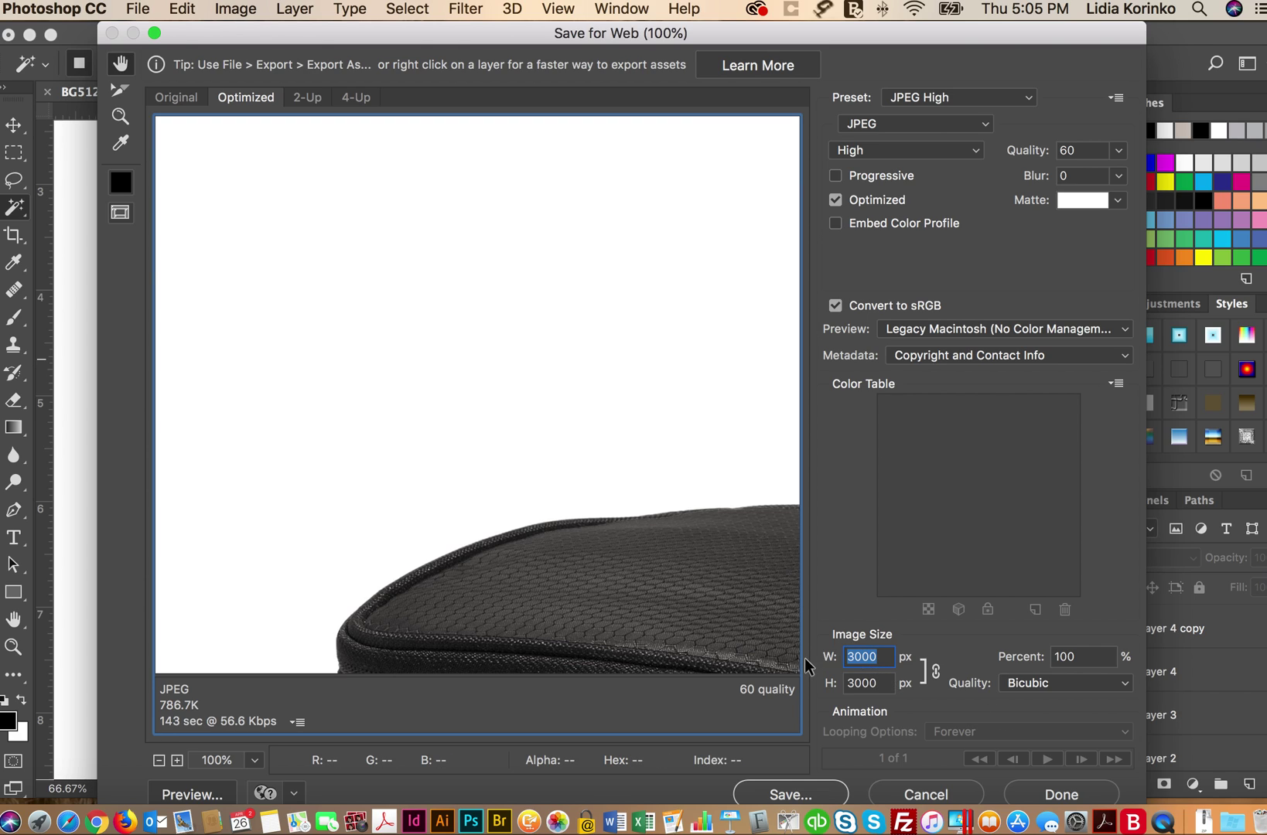
{"action": "type", "text": "159"}
{"action": "type", "text": "00"}
{"action": "key", "text": "Tab"}
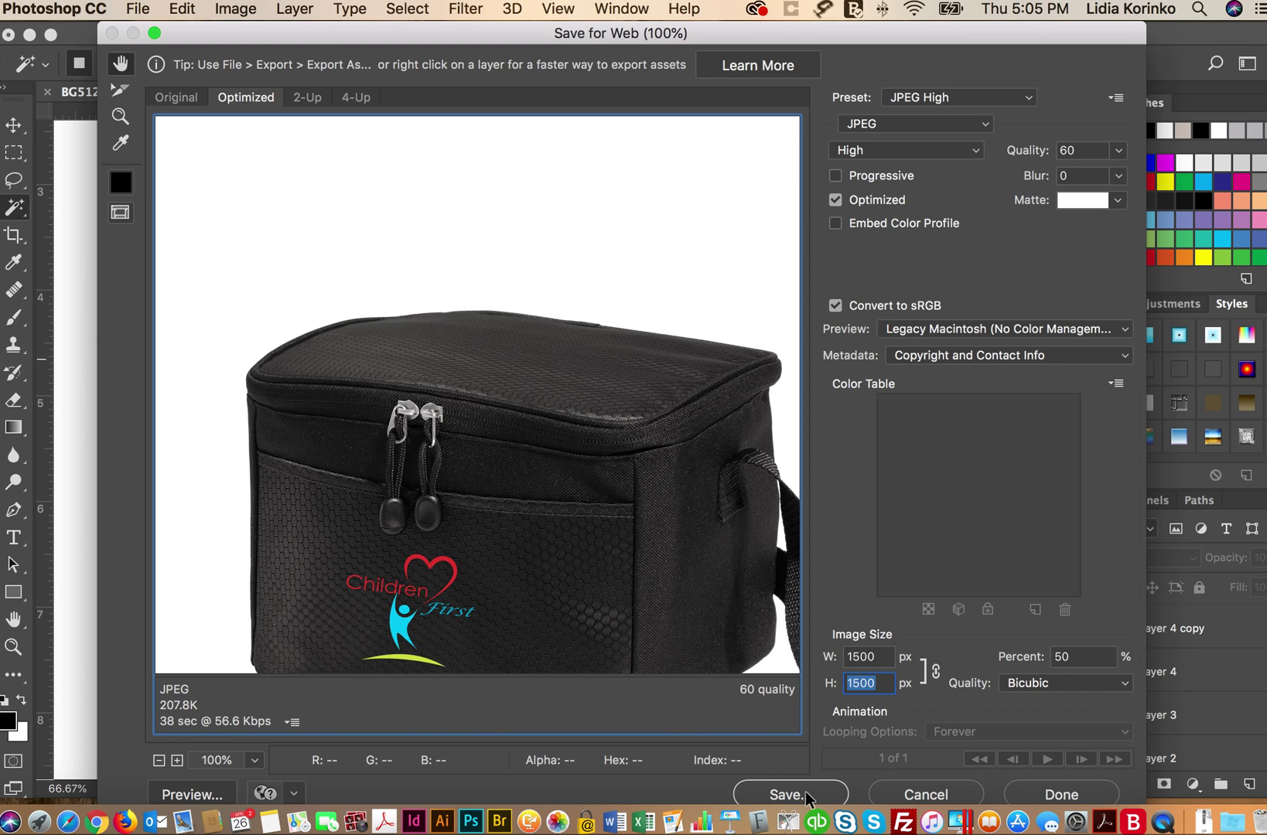
Save the black bag mockup in the Lunch Bag folder as BG512_blaci_1500px.jpg
{"action": "left_click", "coordinate": [789, 794]}
{"action": "left_click", "coordinate": [529, 77]}
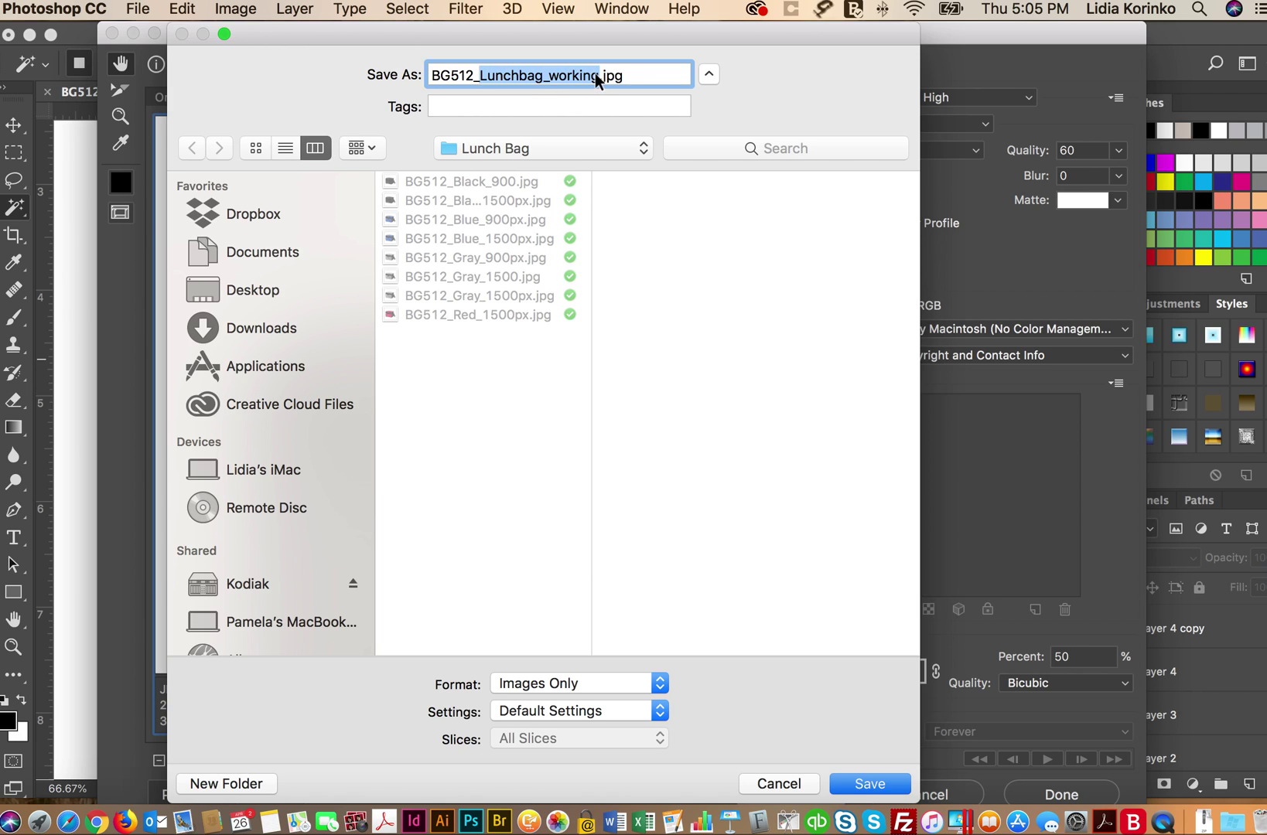
{"action": "type", "text": "black"}
{"action": "type", "text": "_1500"}
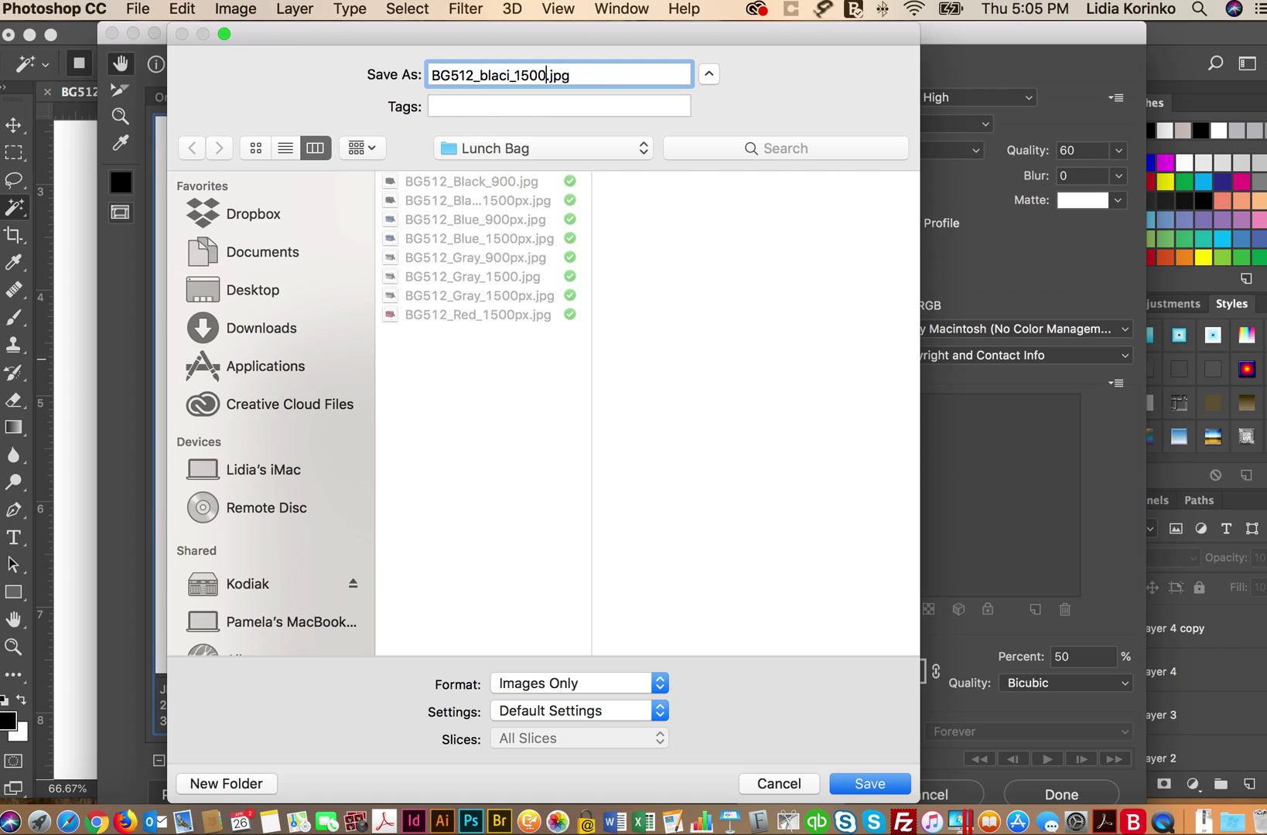
{"action": "type", "text": "px"}
{"action": "left_click", "coordinate": [870, 784]}
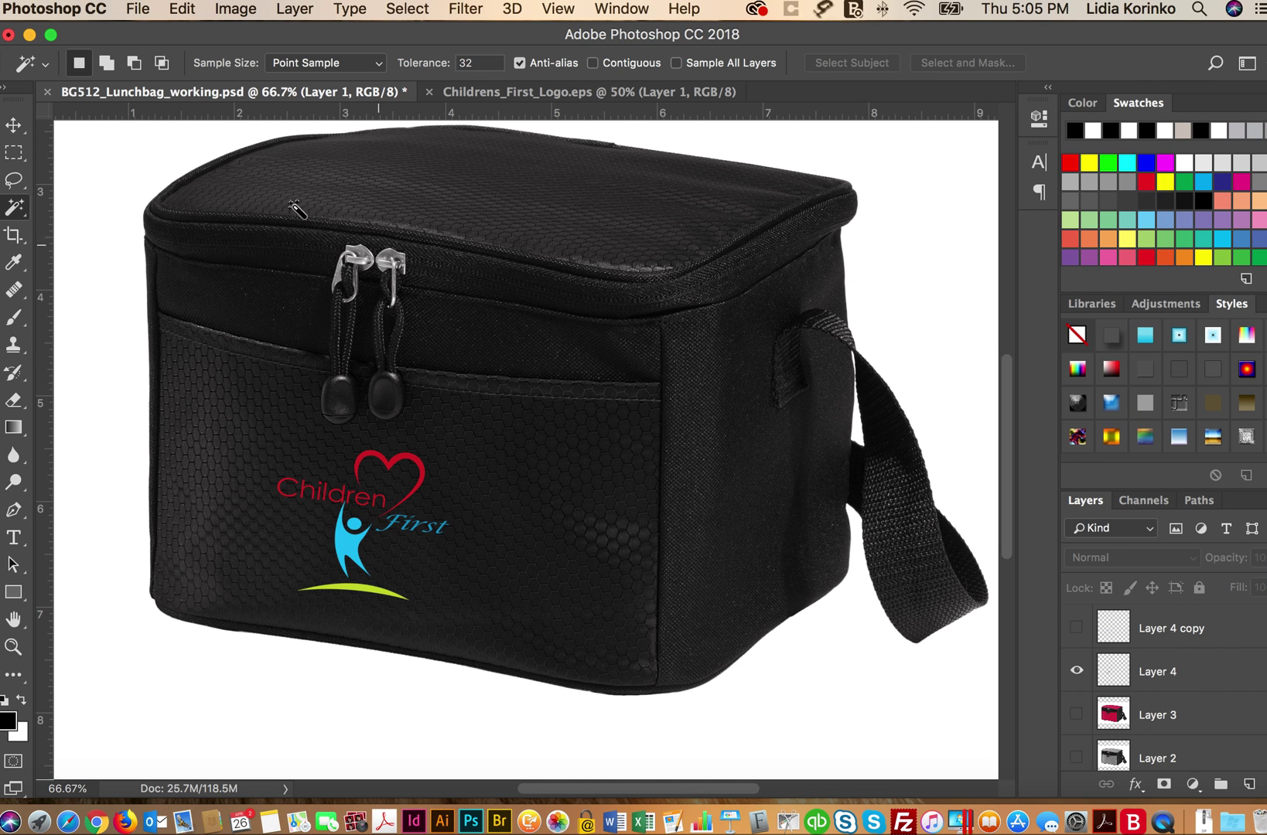
Open Save for Web for the black bag mockup and set the JPEG's image size to 900 × 900 px
{"action": "left_click", "coordinate": [126, 11]}
{"action": "mouse_move", "coordinate": [164, 282]}
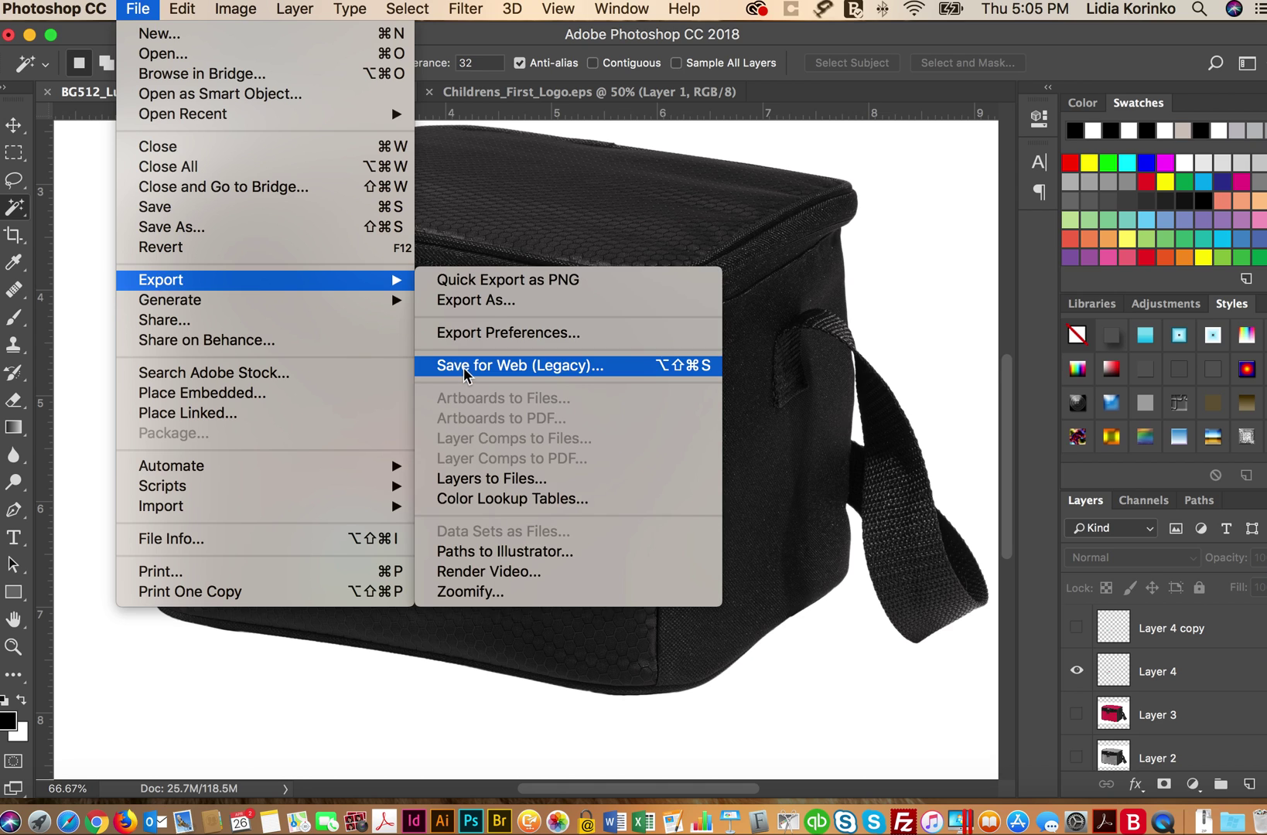
{"action": "left_click", "coordinate": [463, 367]}
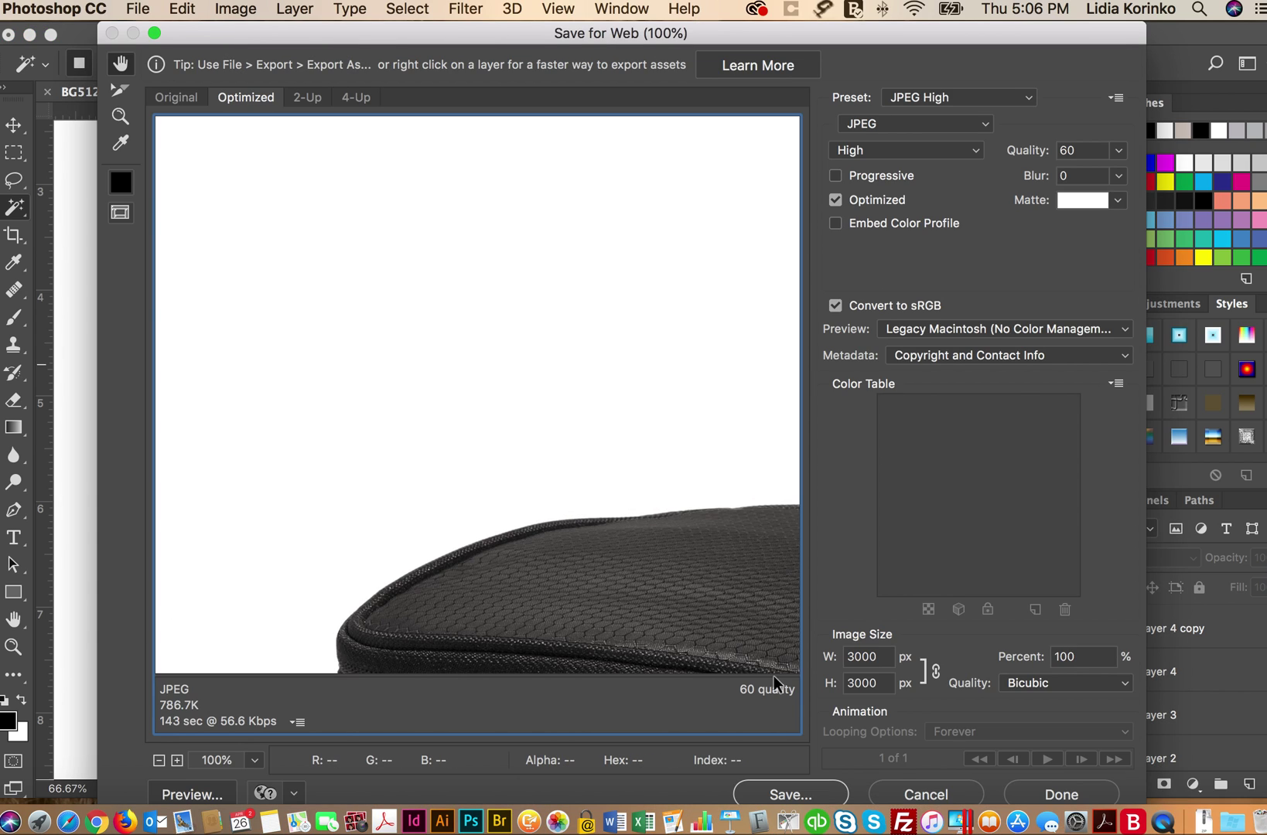
{"action": "double_click", "coordinate": [863, 656]}
{"action": "type", "text": "900"}
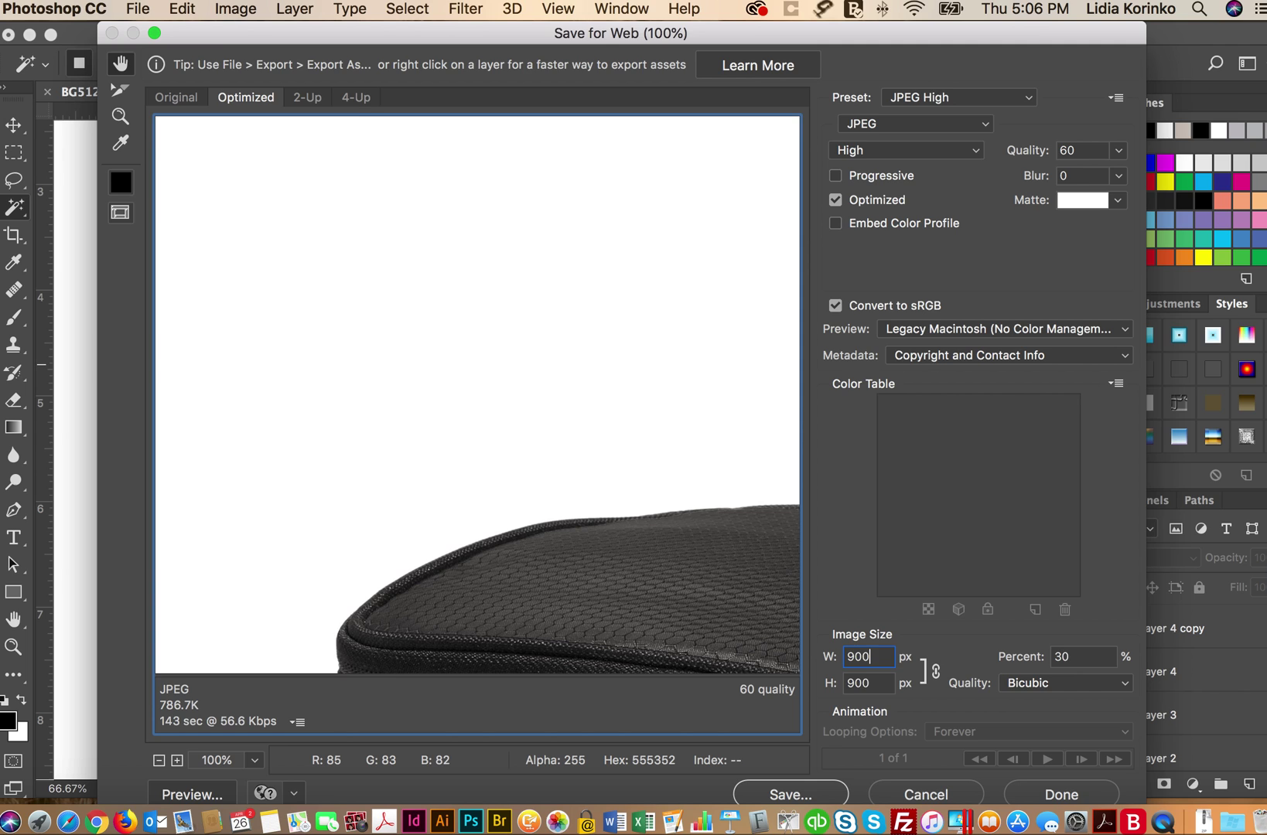
{"action": "key", "text": "Tab"}
Save the smaller black bag mockup in the Lunch Bag folder as BG512_Black_900px.jpg
{"action": "left_click", "coordinate": [805, 795]}
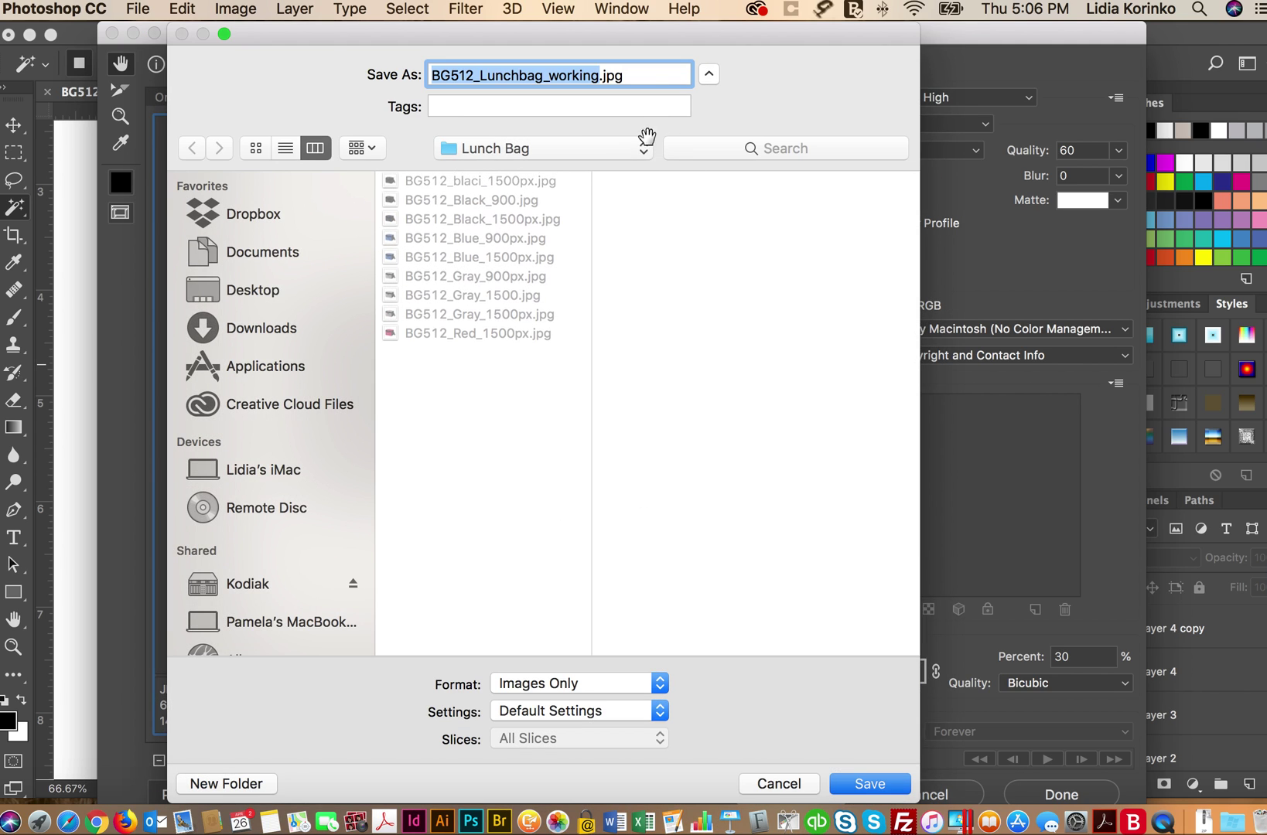
{"action": "left_click", "coordinate": [596, 77]}
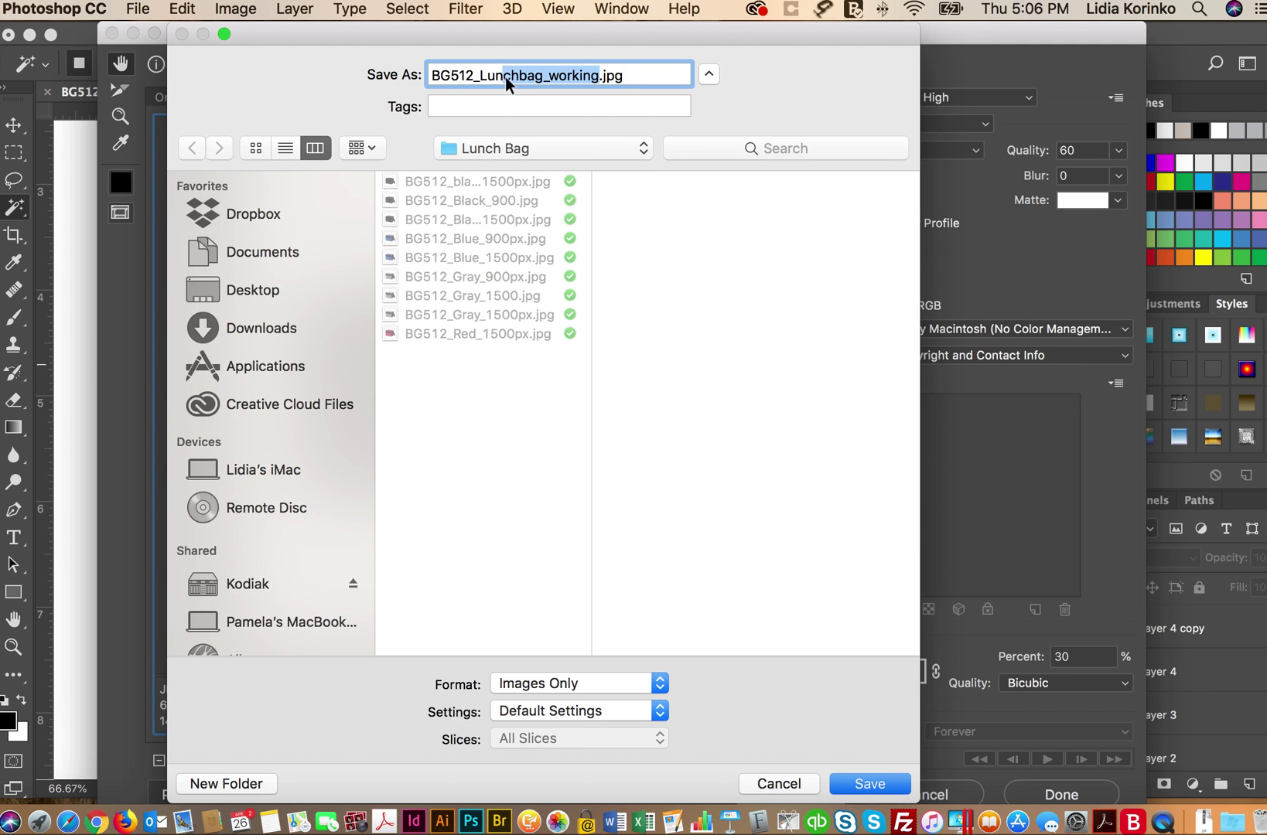
{"action": "type", "text": "Black"}
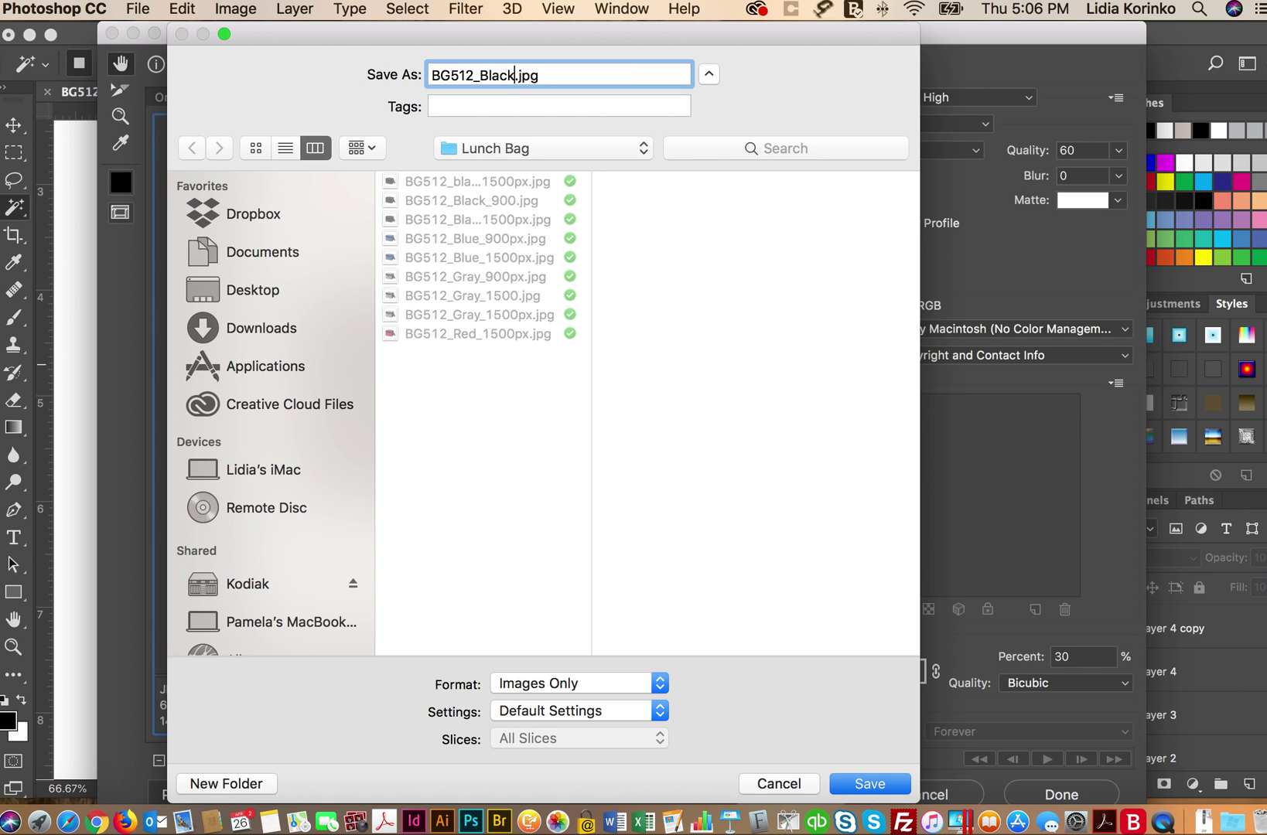
{"action": "type", "text": "_900px"}
{"action": "left_click", "coordinate": [857, 785]}
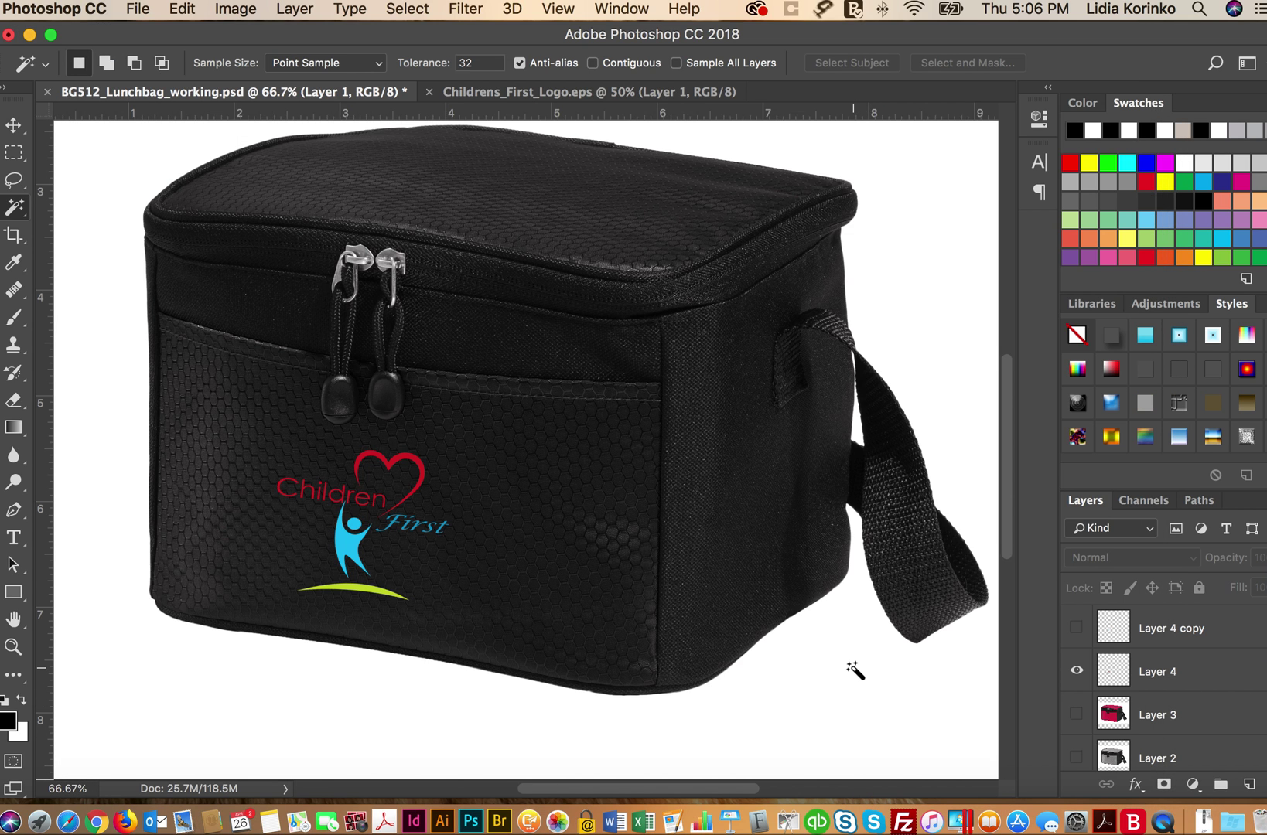
Save BG512_Lunchbag_working.psd with Maximize Compatibility on and close it, keeping Childrens_First_Logo.eps open
{"action": "key", "text": "super+minus"}
{"action": "key", "text": "super+minus"}
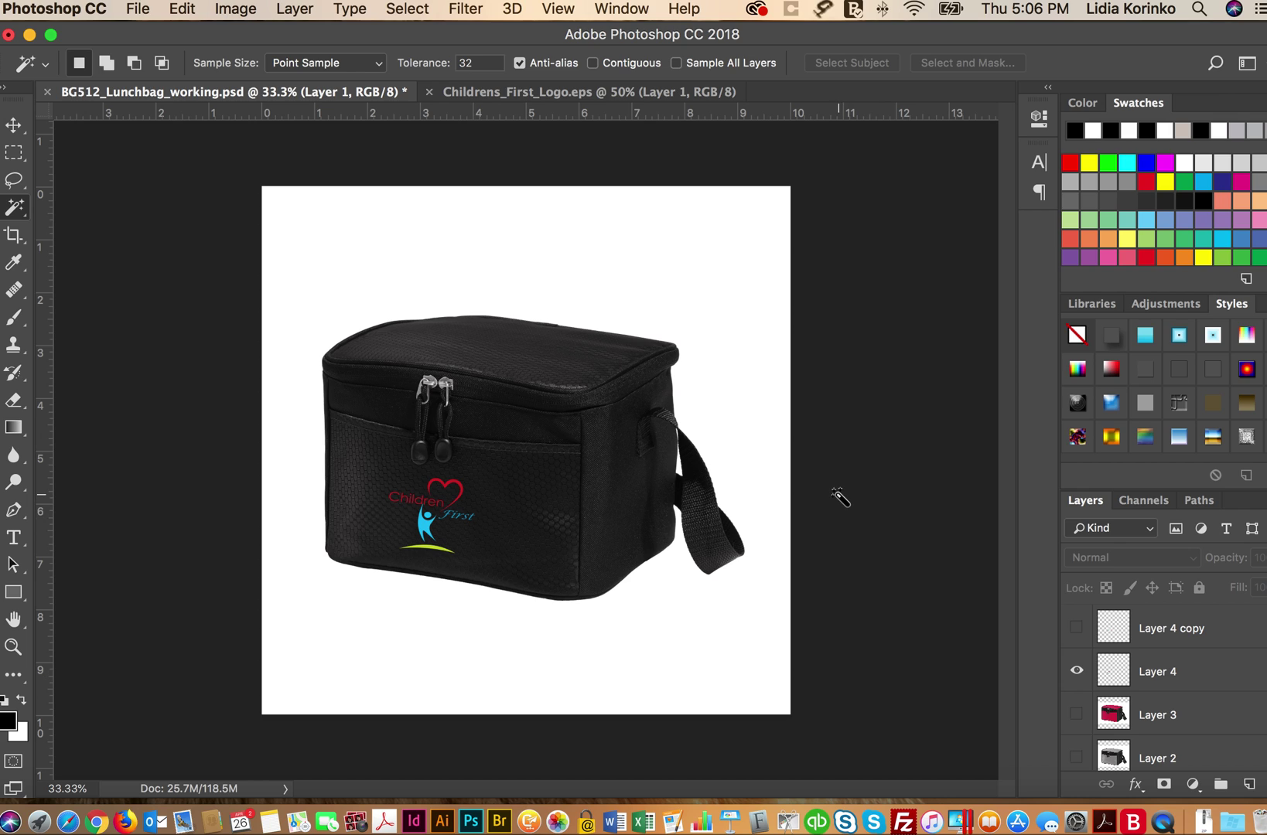
{"action": "key", "text": "super+s"}
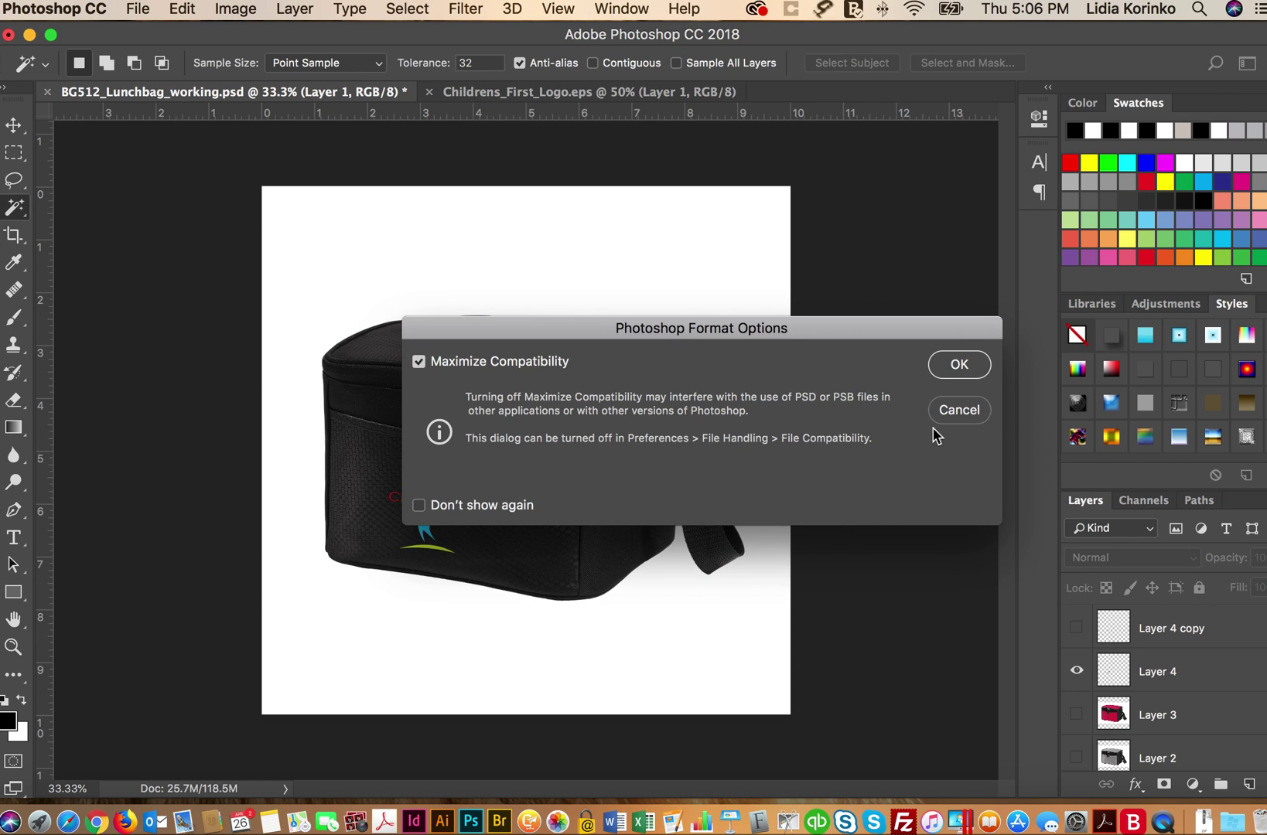
{"action": "left_click", "coordinate": [959, 365]}
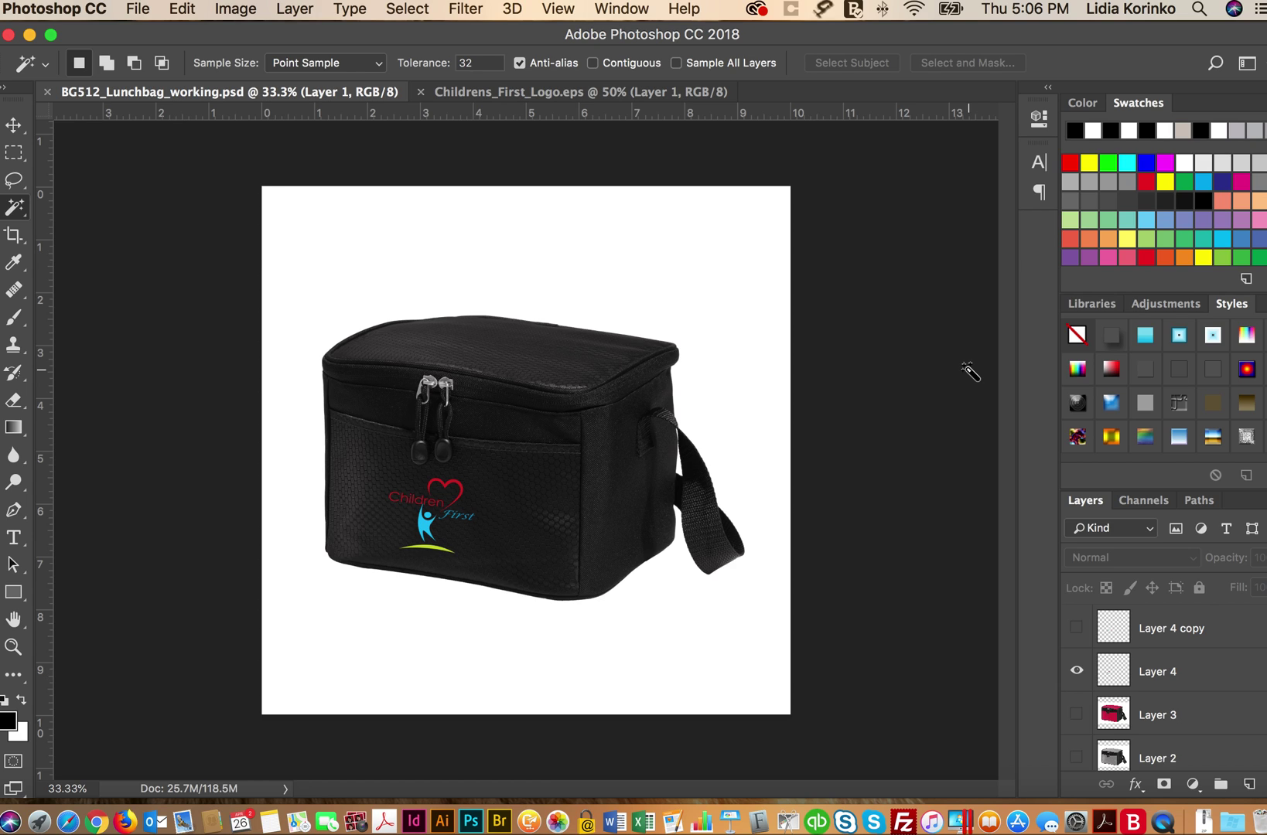
{"action": "scroll", "coordinate": [1160, 626], "scroll_direction": "down", "scroll_amount": 2}
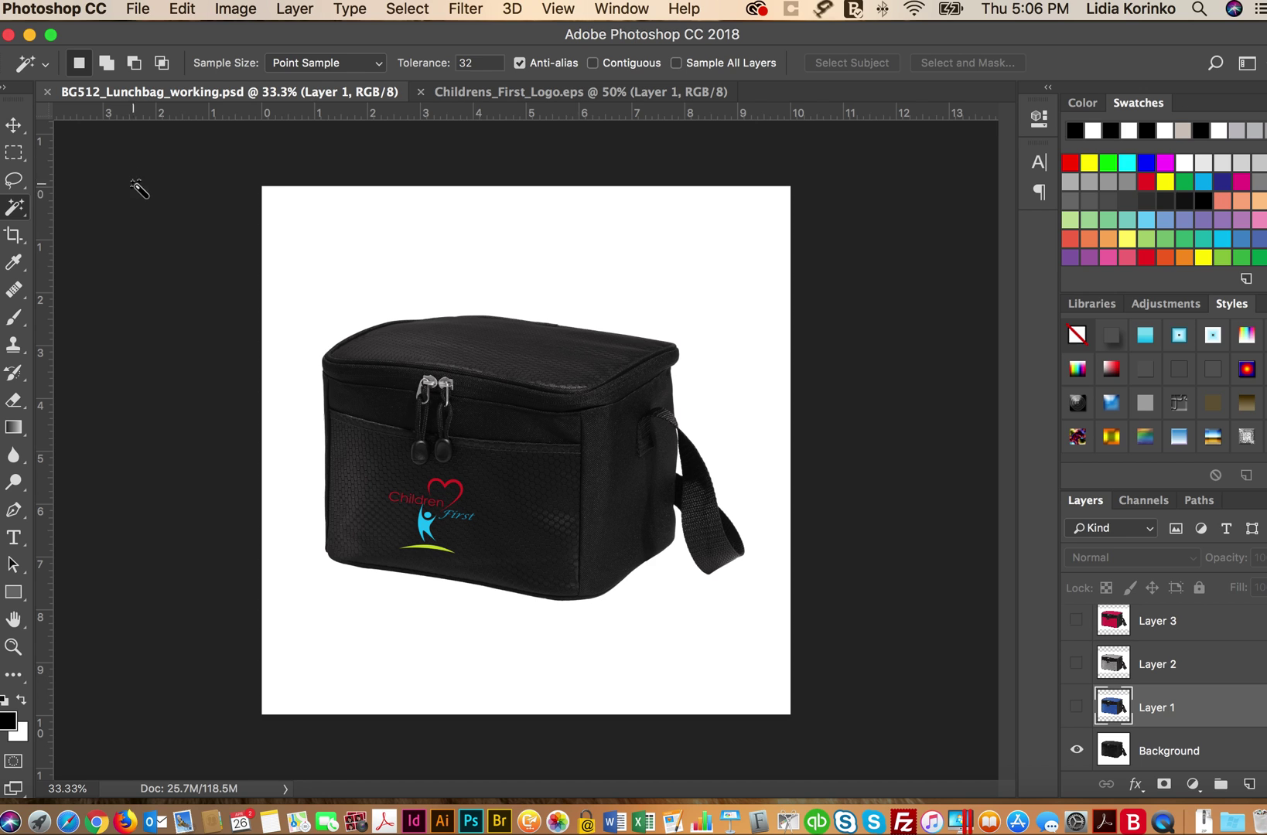
{"action": "left_click", "coordinate": [48, 92]}
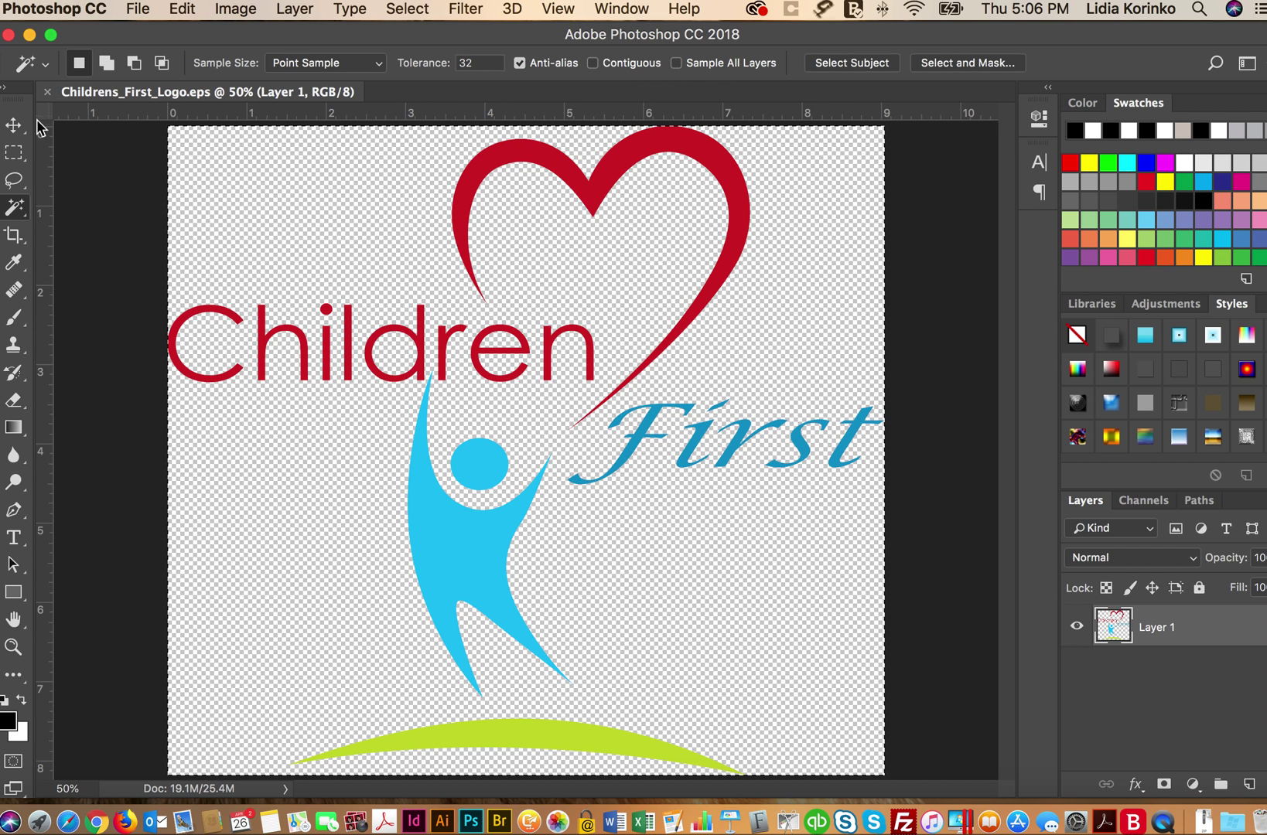
{"action": "left_click", "coordinate": [48, 92]}
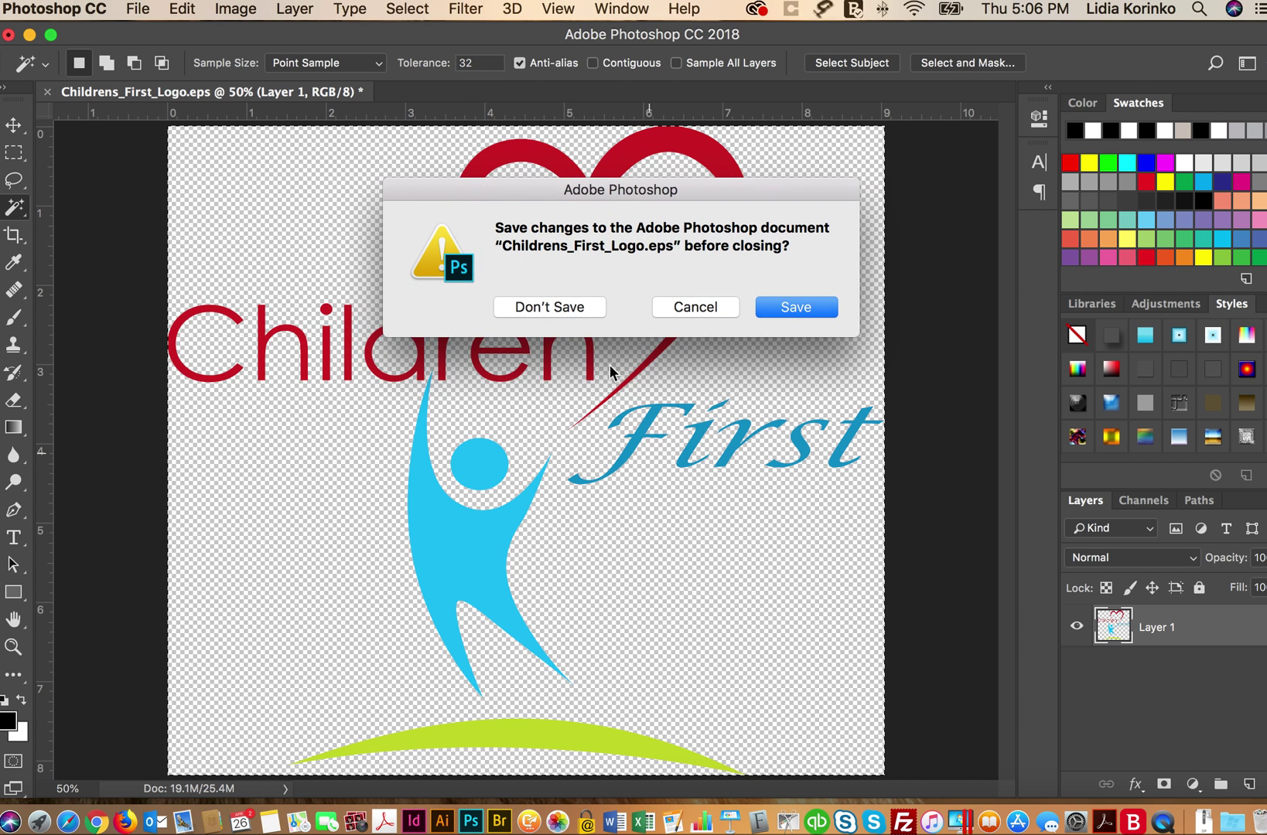
{"action": "left_click", "coordinate": [702, 308]}
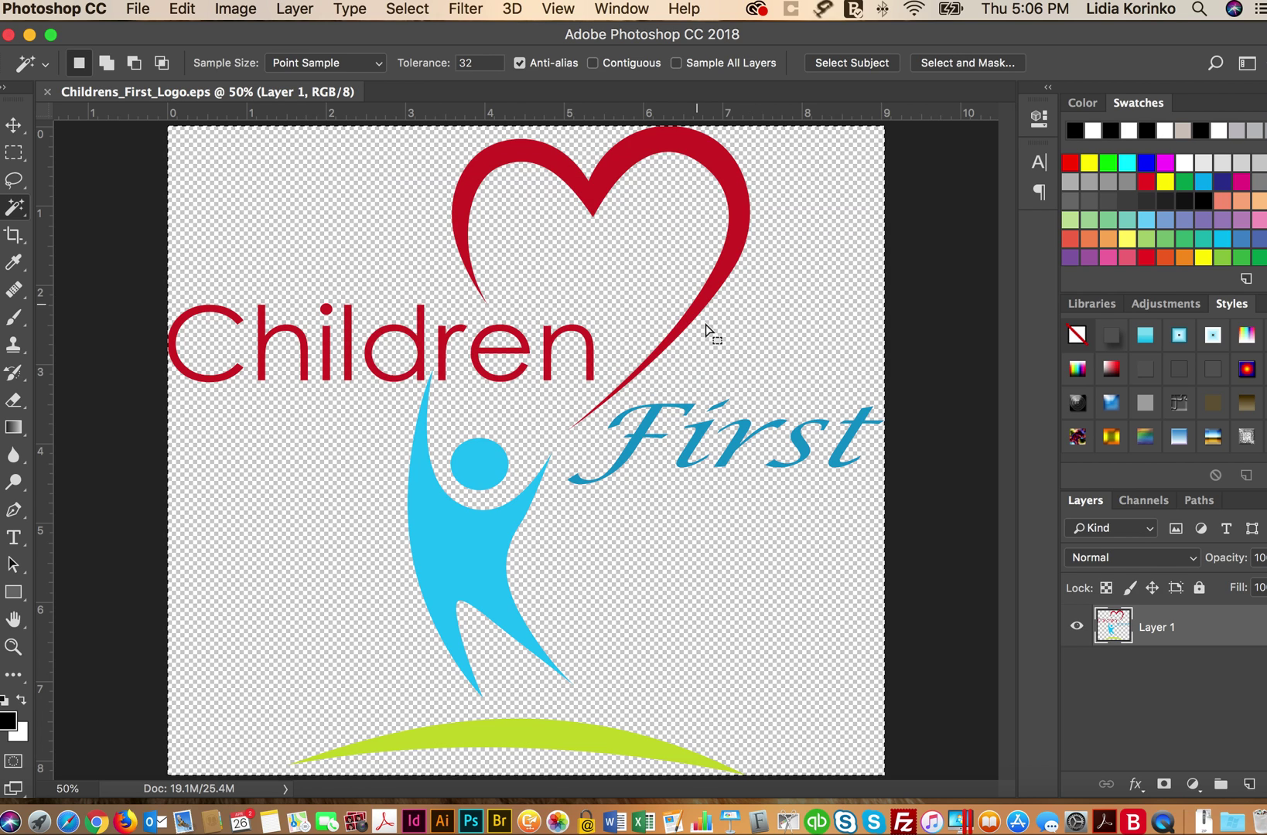
Hide Photoshop and open the f20 folder inside Blank Images > NF0A3LHB > 2017 in Finder
{"action": "left_click", "coordinate": [66, 10]}
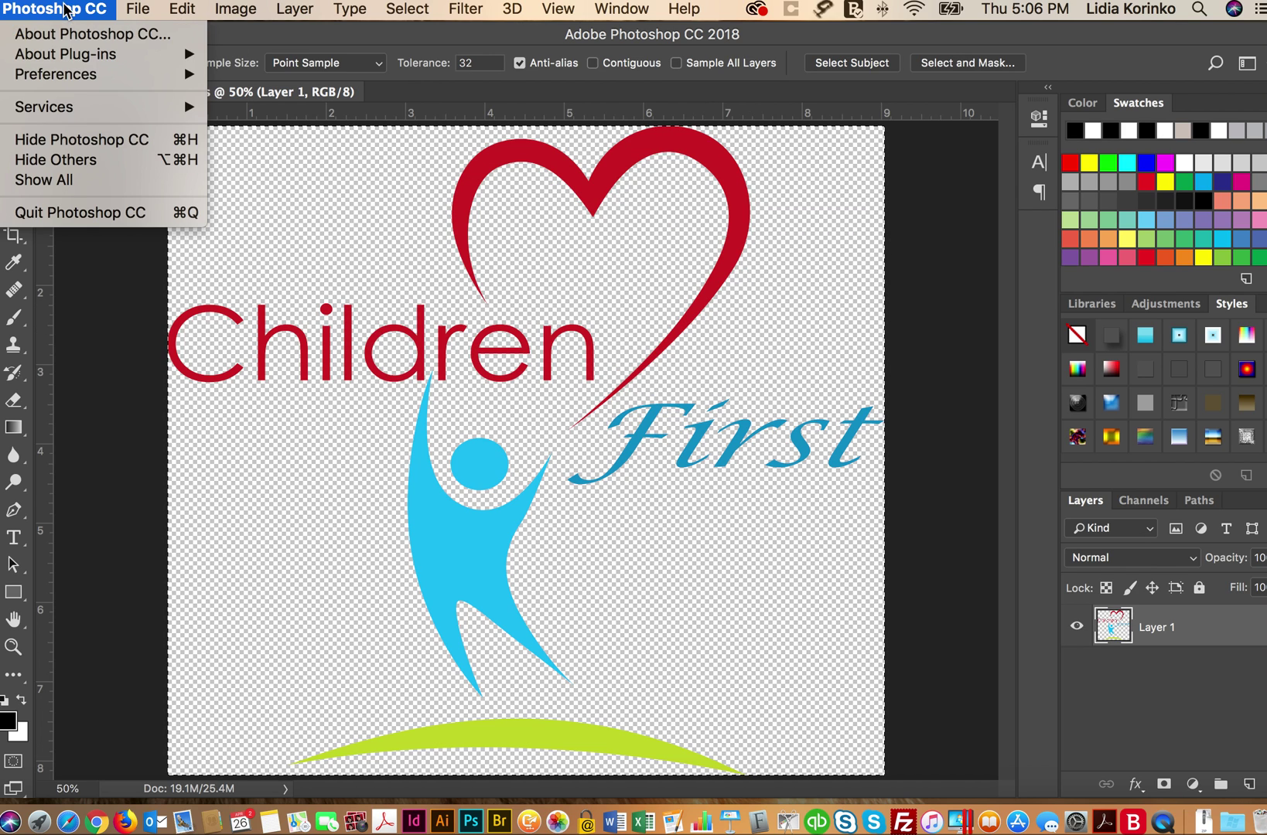
{"action": "left_click", "coordinate": [74, 133]}
{"action": "left_click", "coordinate": [488, 295]}
{"action": "scroll", "coordinate": [475, 283], "scroll_direction": "left", "scroll_amount": 10}
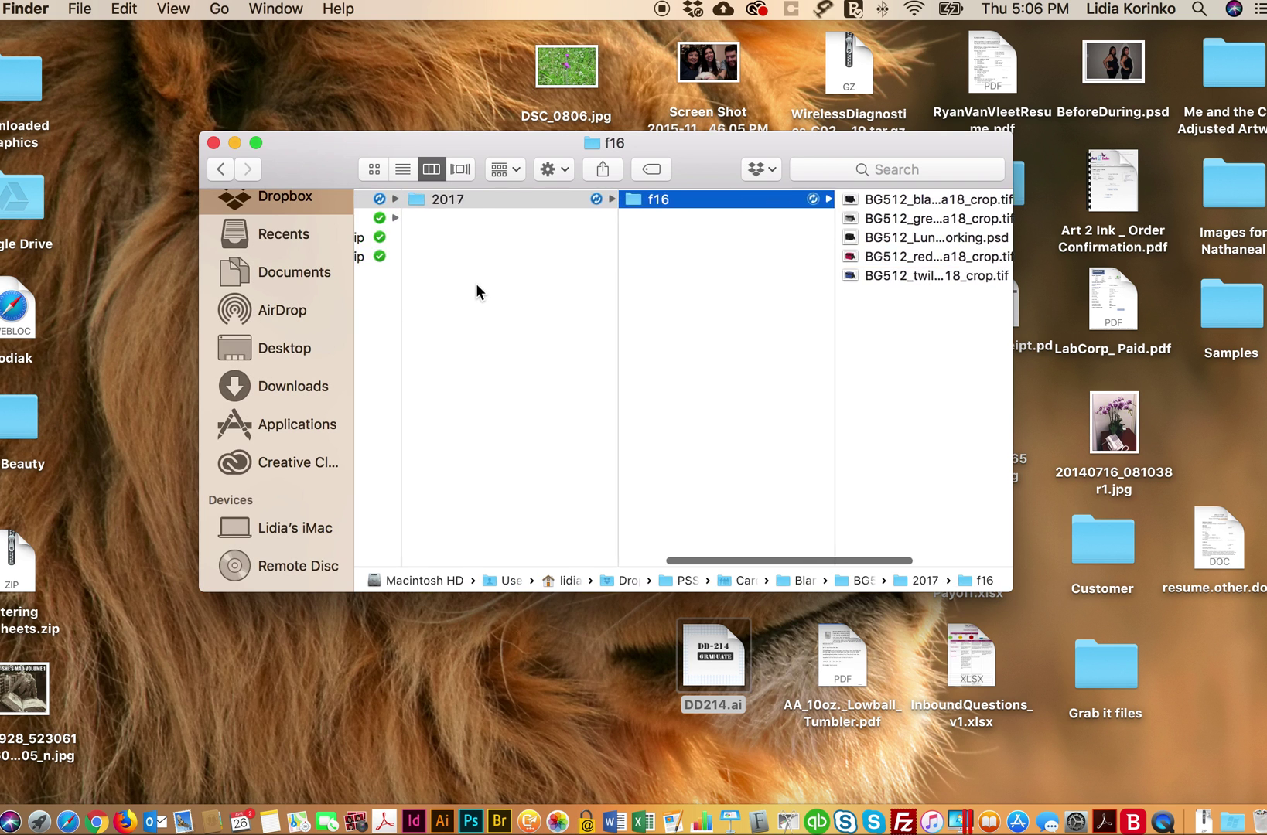
{"action": "left_click", "coordinate": [497, 218]}
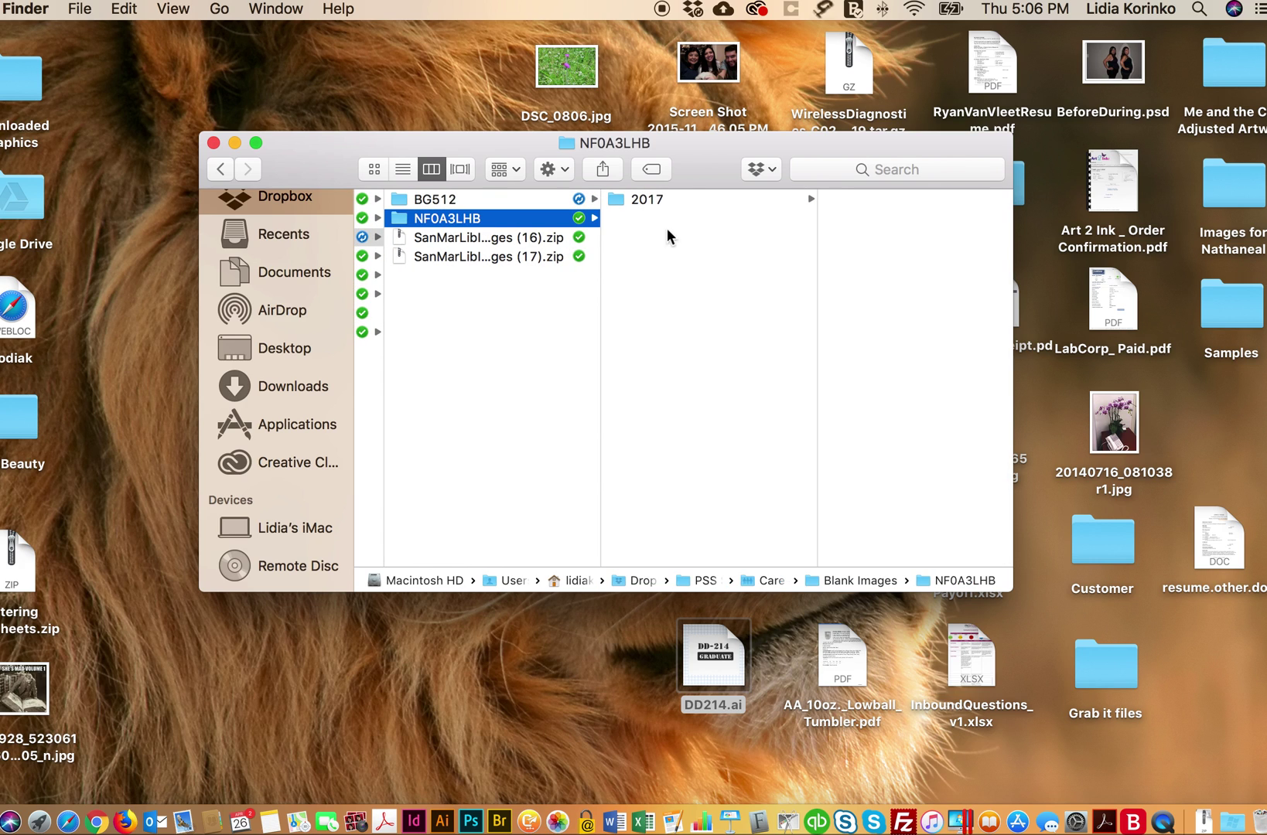
{"action": "left_click", "coordinate": [663, 199]}
{"action": "left_click", "coordinate": [869, 198]}
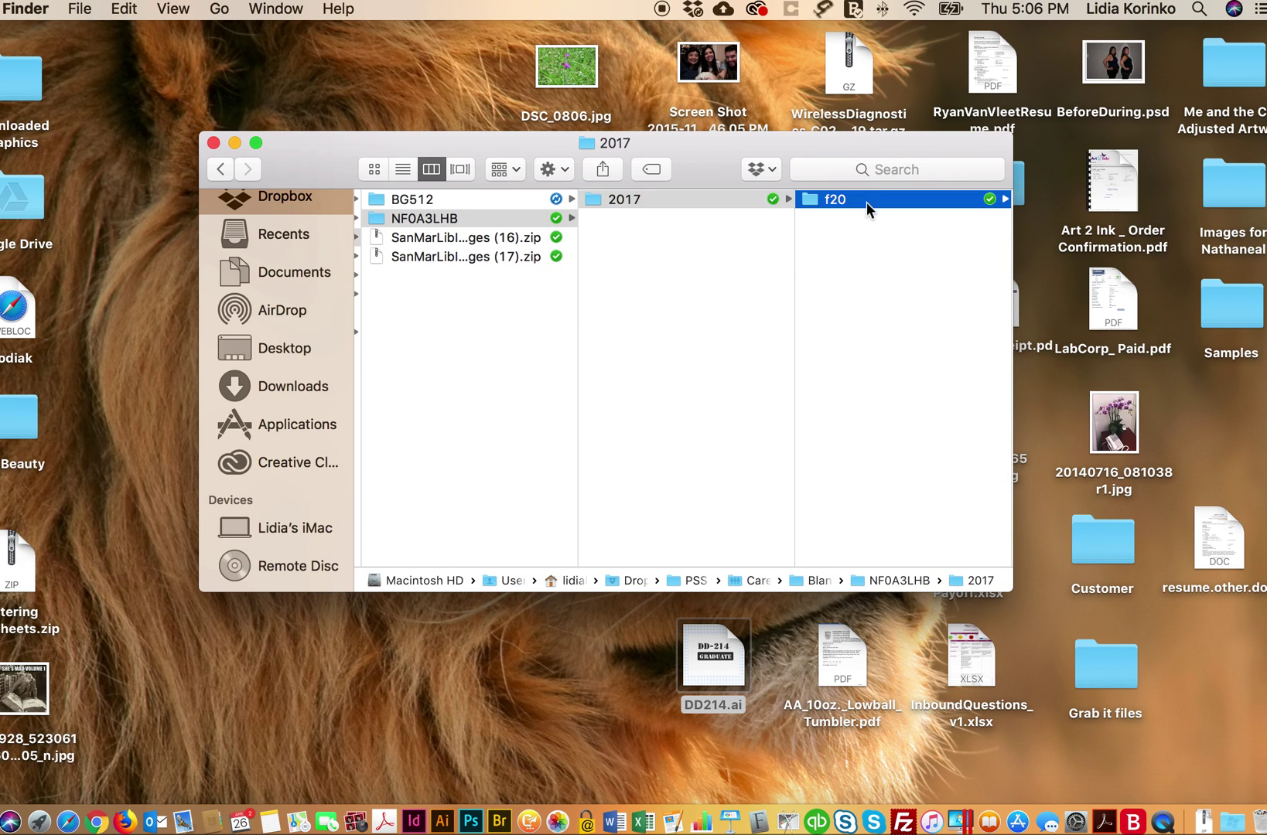
Open all five NF0A3LHB front-view JPEGs from the f20 folder in Photoshop
{"action": "left_click", "coordinate": [907, 198]}
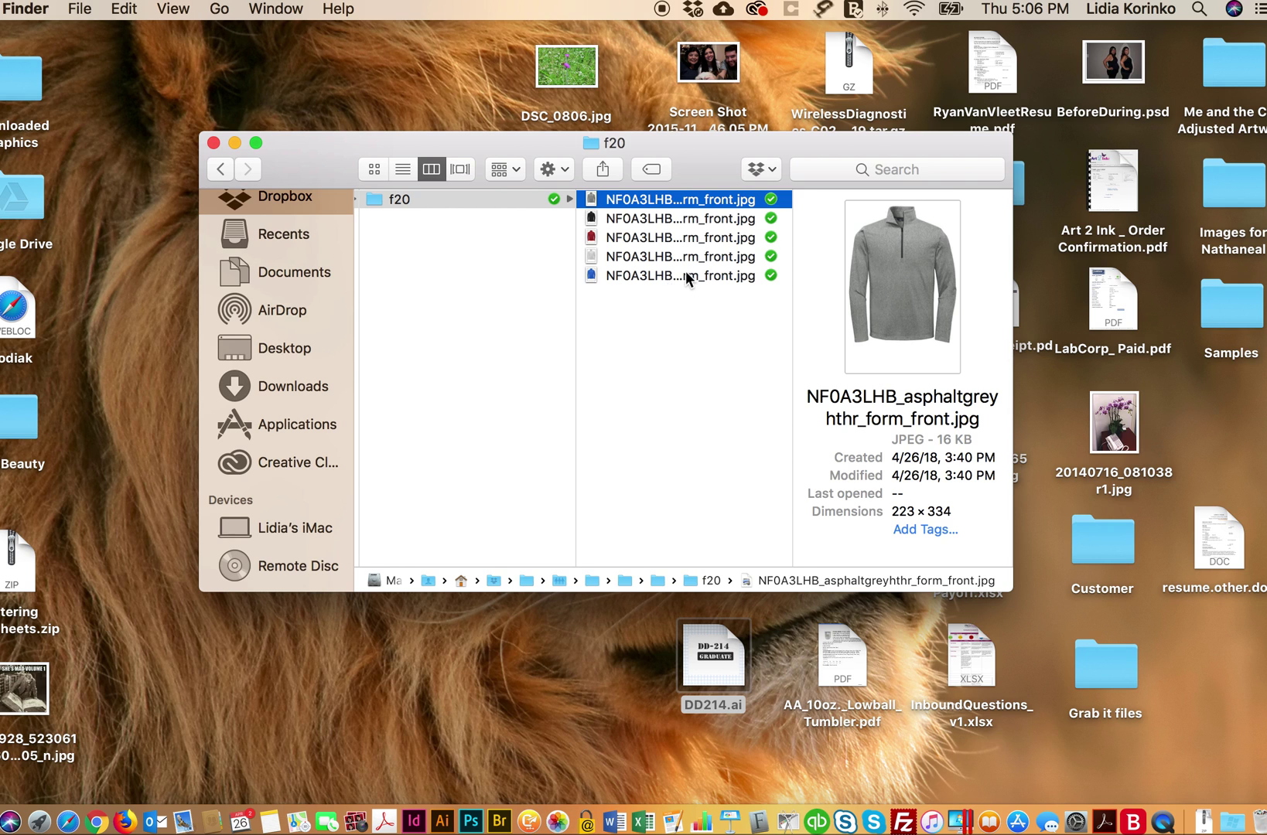
{"action": "left_click", "coordinate": [681, 275], "text": "shift"}
{"action": "left_click_drag", "start_coordinate": [683, 278], "coordinate": [461, 826]}
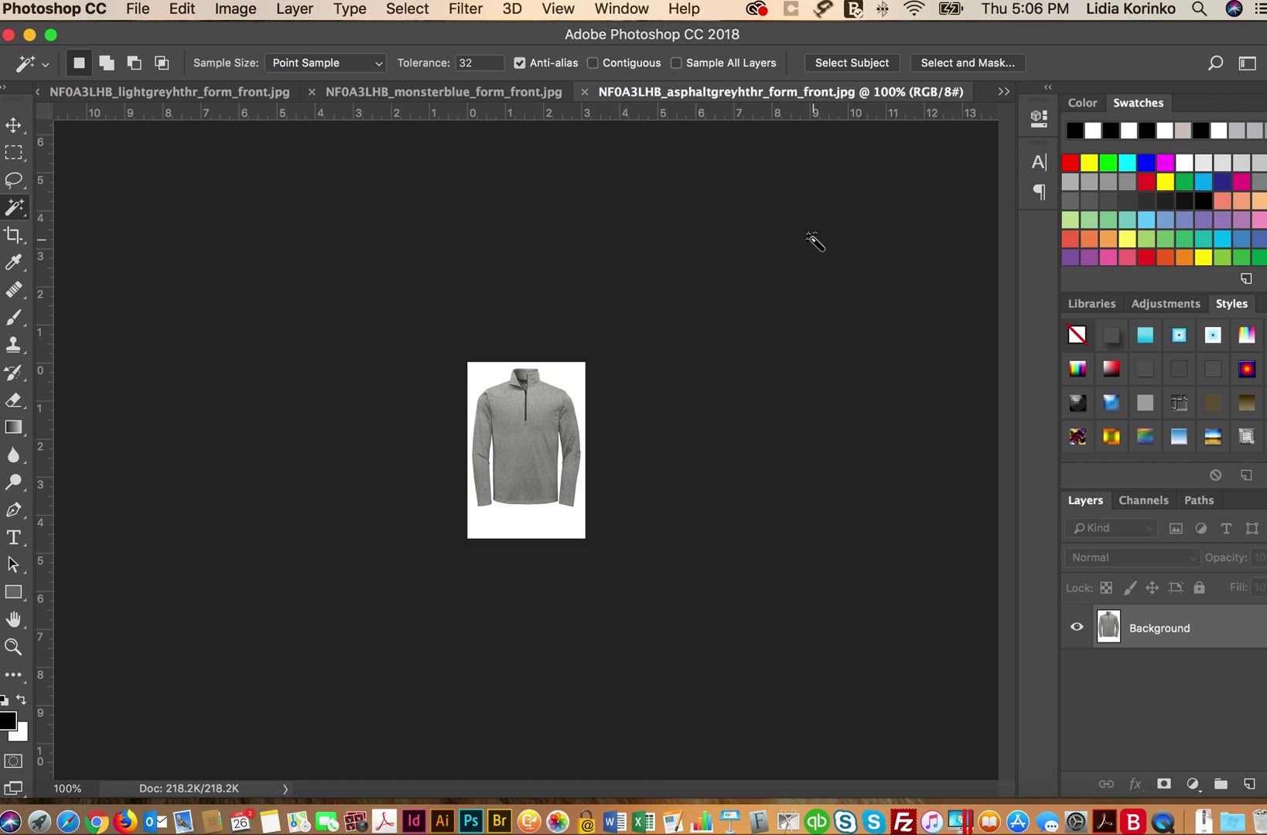
Check the canvas size of the asphalt grey pullover image in pixels, leaving it unchanged
{"action": "left_click", "coordinate": [445, 91]}
{"action": "left_click", "coordinate": [747, 92]}
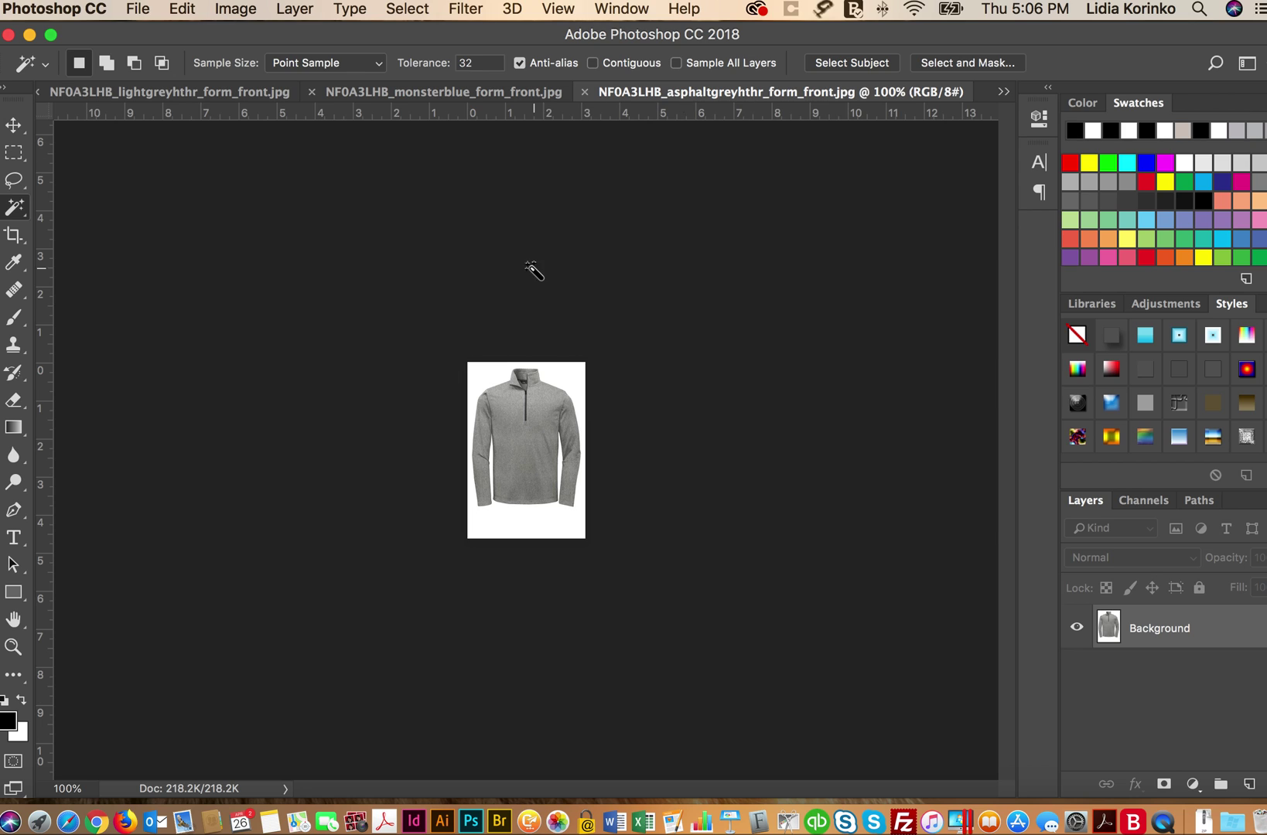
{"action": "left_click", "coordinate": [234, 10]}
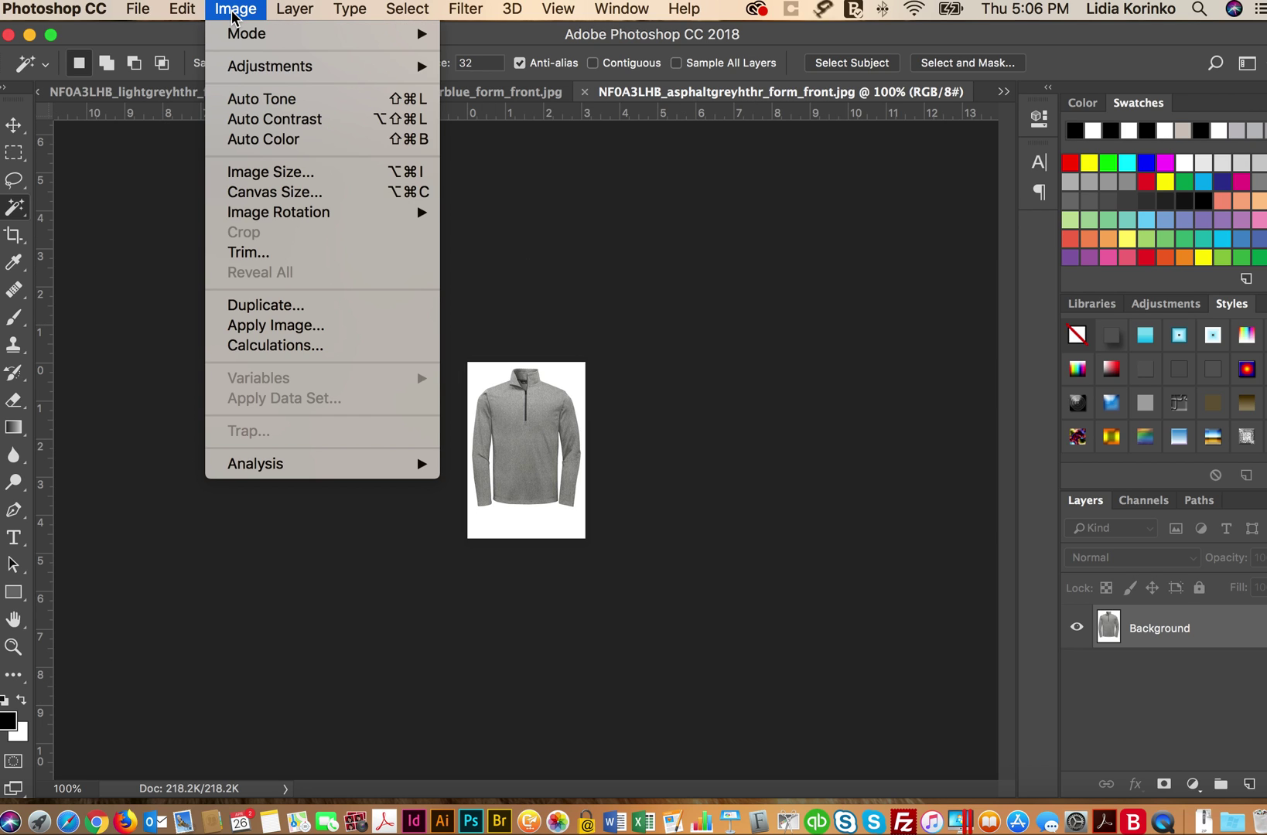
{"action": "left_click", "coordinate": [255, 191]}
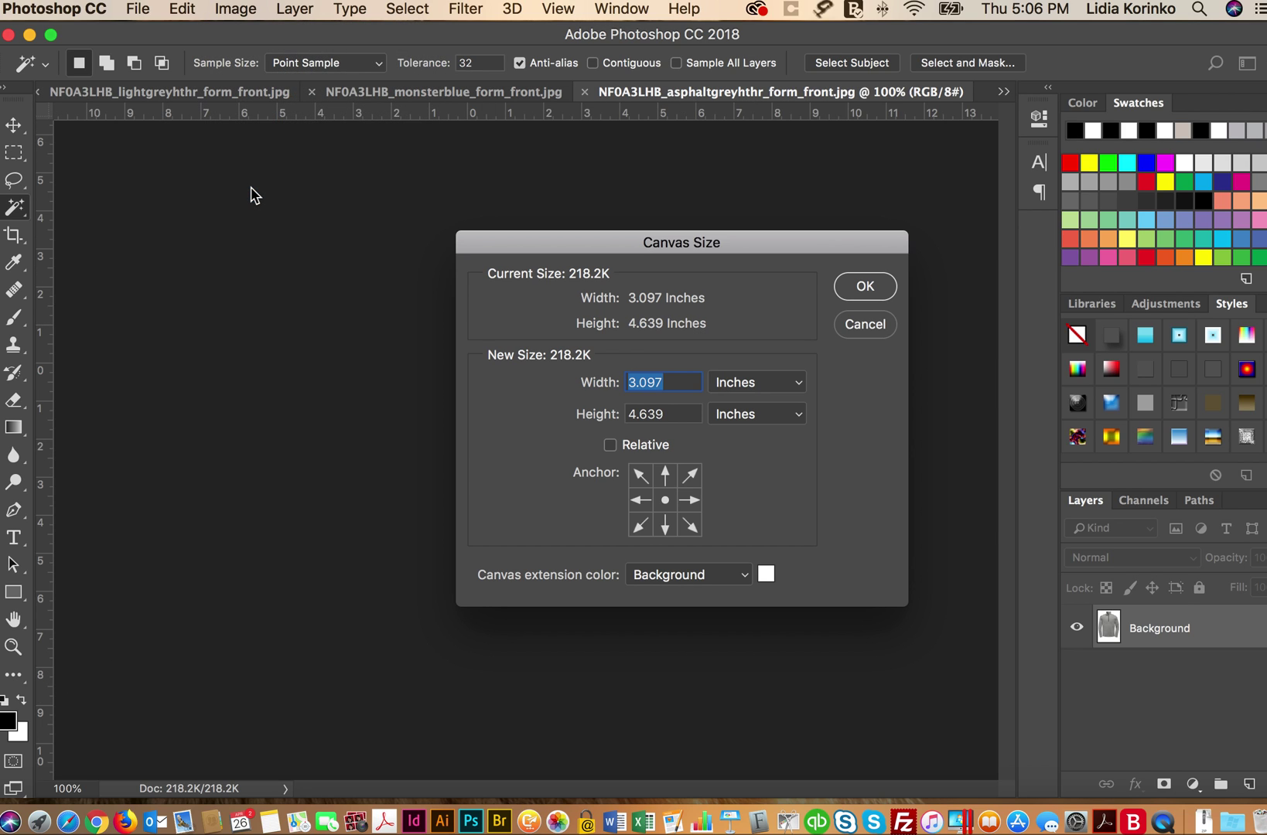
{"action": "left_click", "coordinate": [741, 382]}
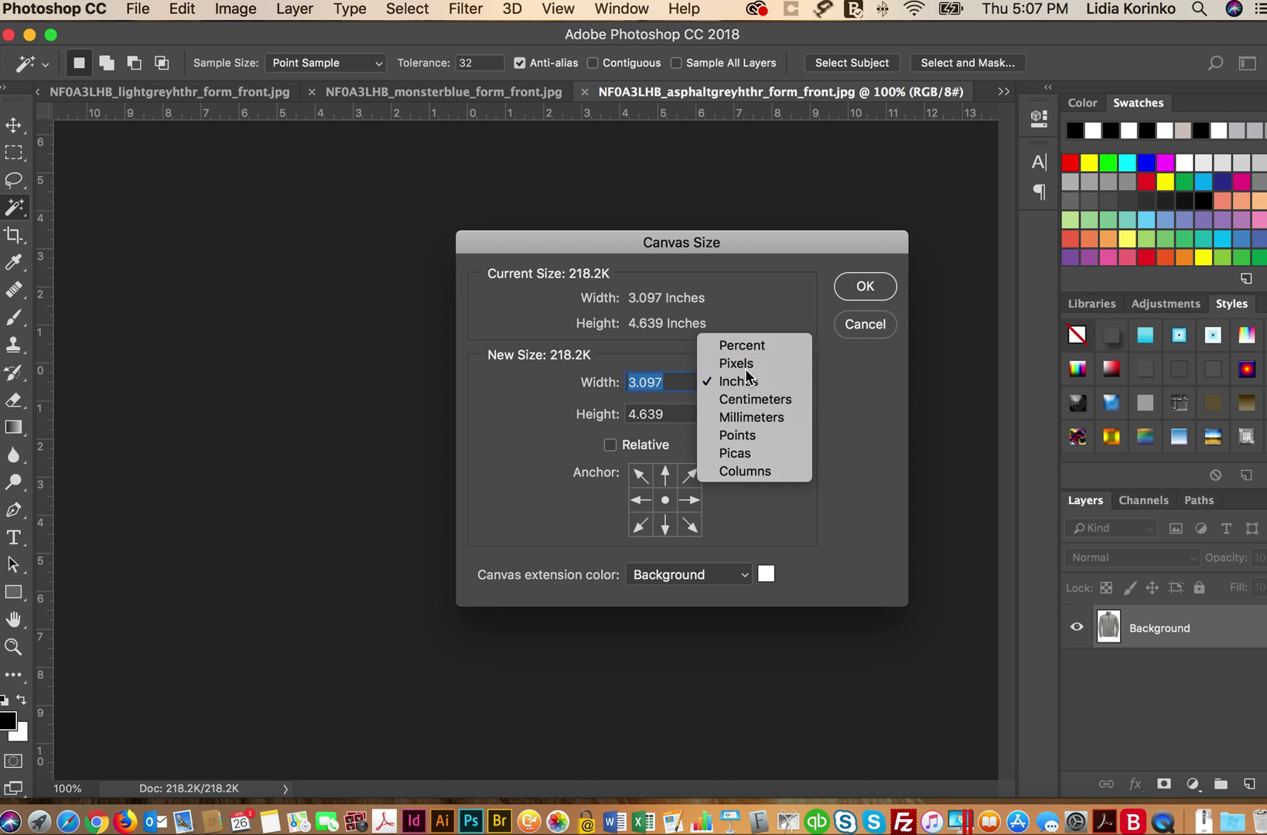
{"action": "left_click", "coordinate": [745, 368]}
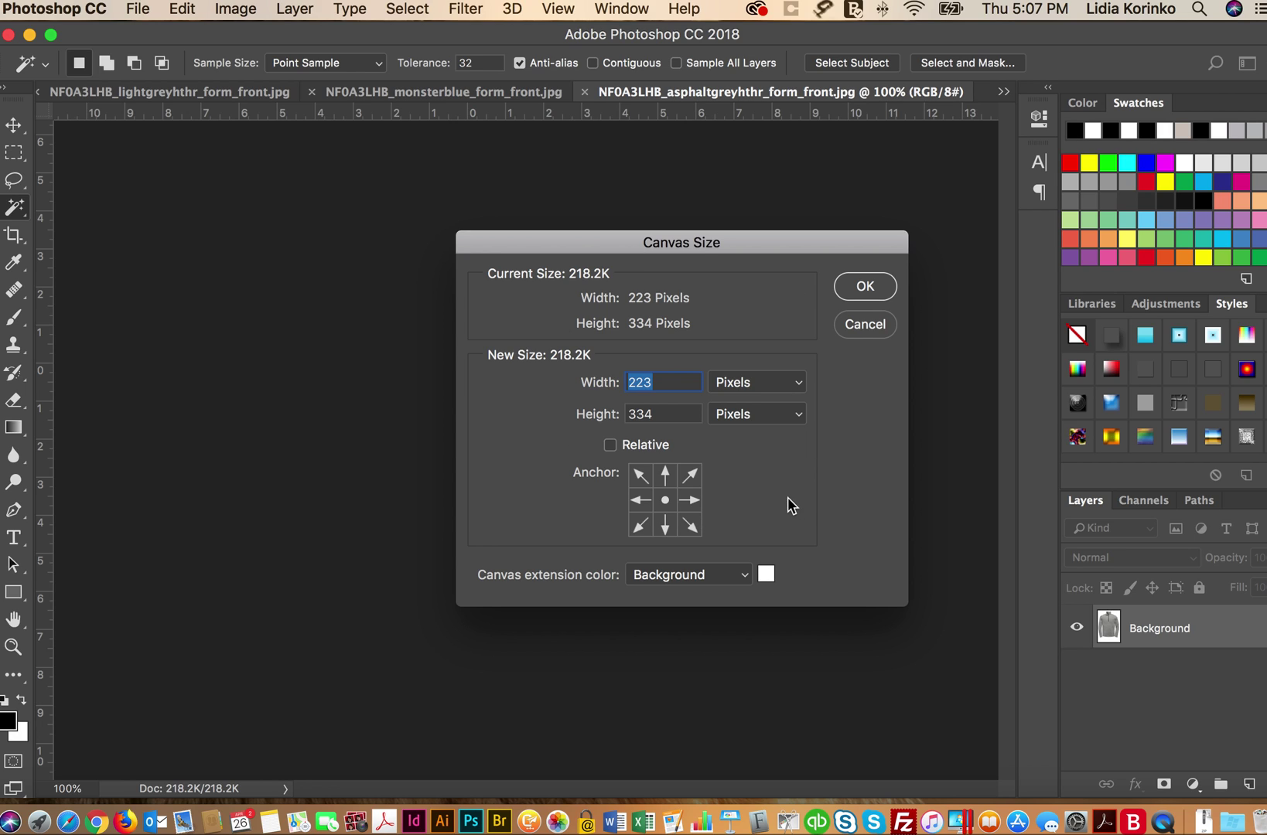
{"action": "left_click", "coordinate": [882, 323]}
Magnify the asphalt grey pullover to 600% and examine its image quality
{"action": "left_click", "coordinate": [14, 647]}
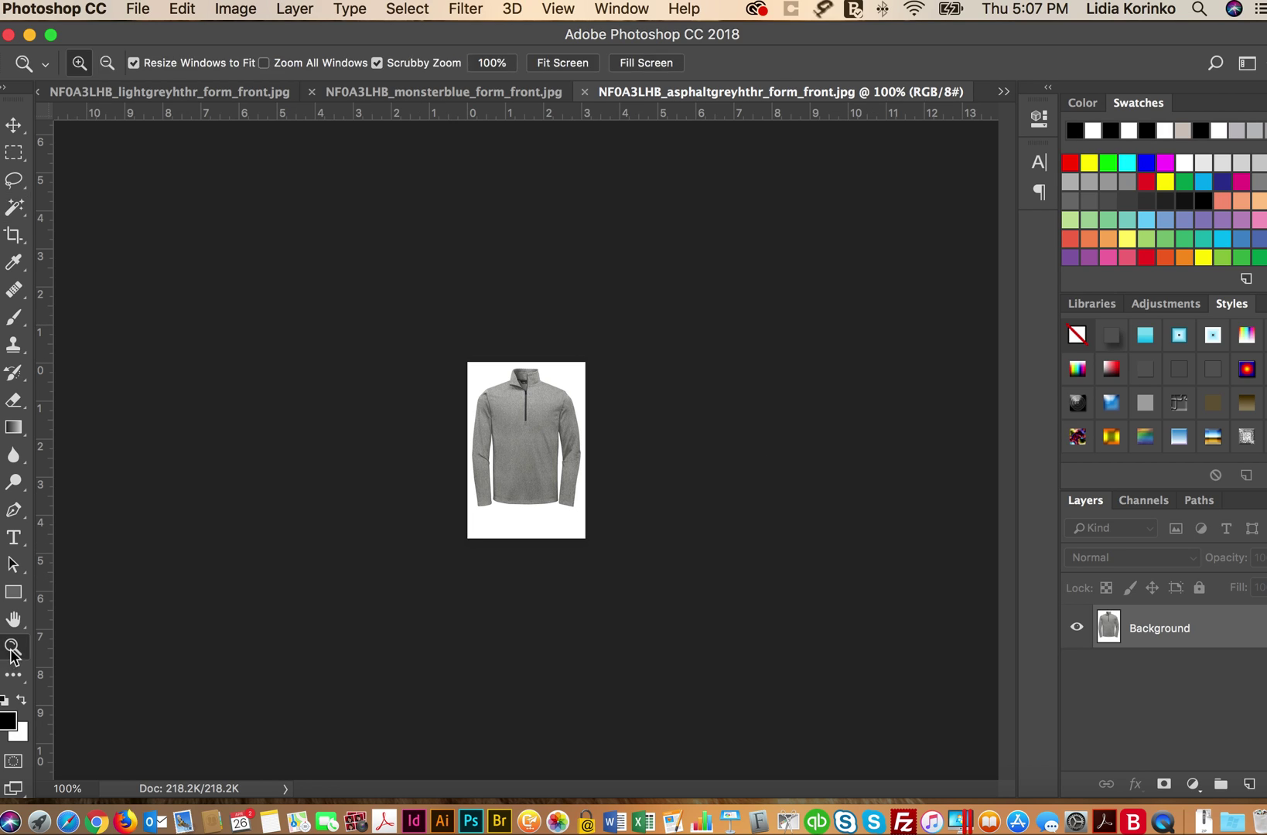
{"action": "left_click_drag", "start_coordinate": [556, 463], "coordinate": [628, 407]}
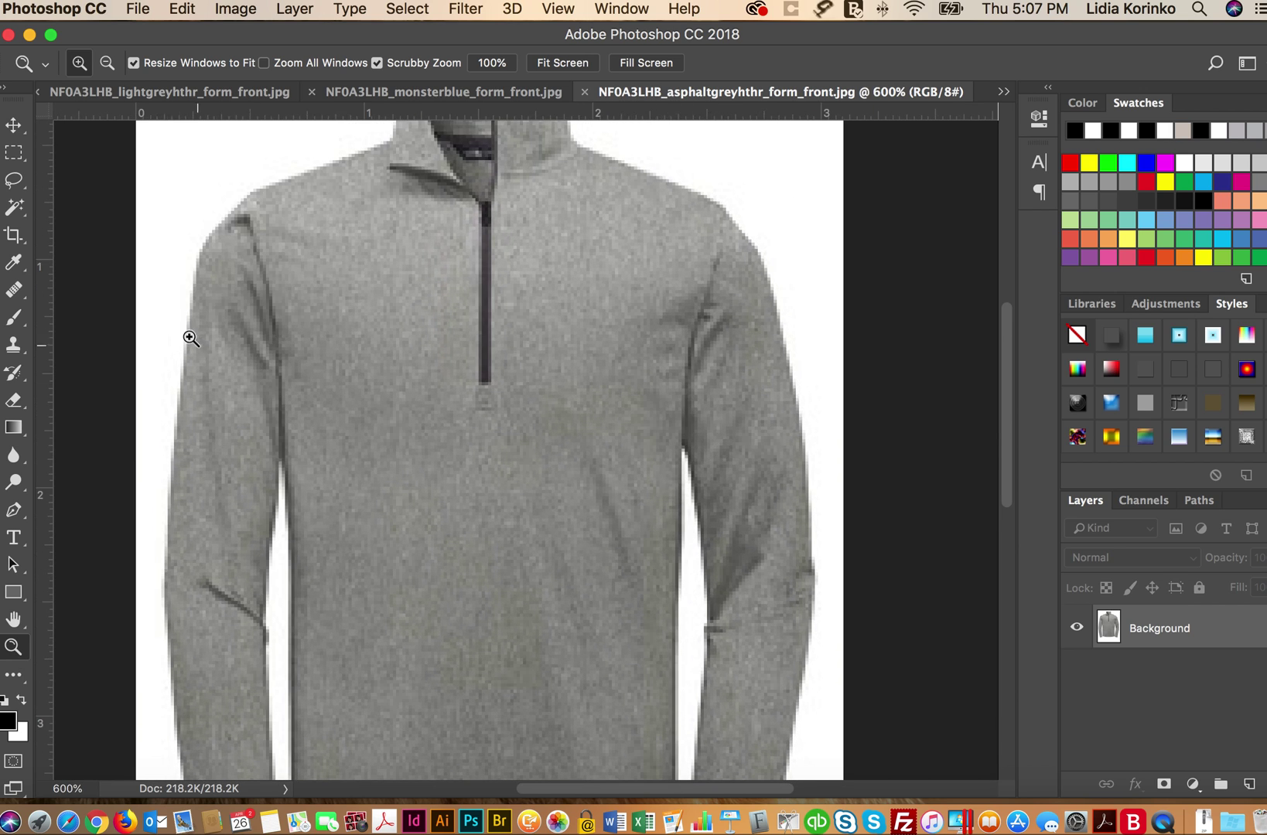
{"action": "left_click", "coordinate": [13, 124]}
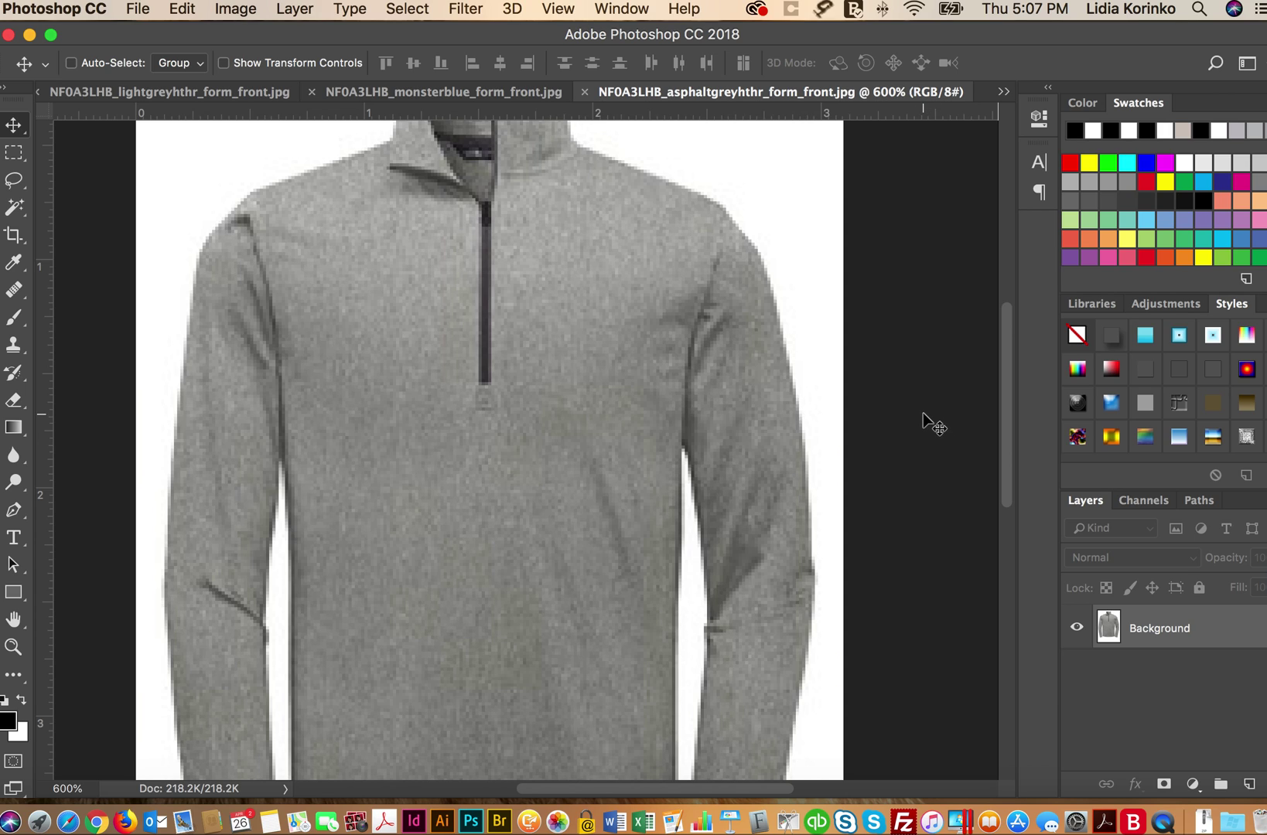
{"action": "scroll", "coordinate": [922, 414], "scroll_direction": "left", "scroll_amount": 10}
{"action": "scroll", "coordinate": [920, 414], "scroll_direction": "right", "scroll_amount": 7}
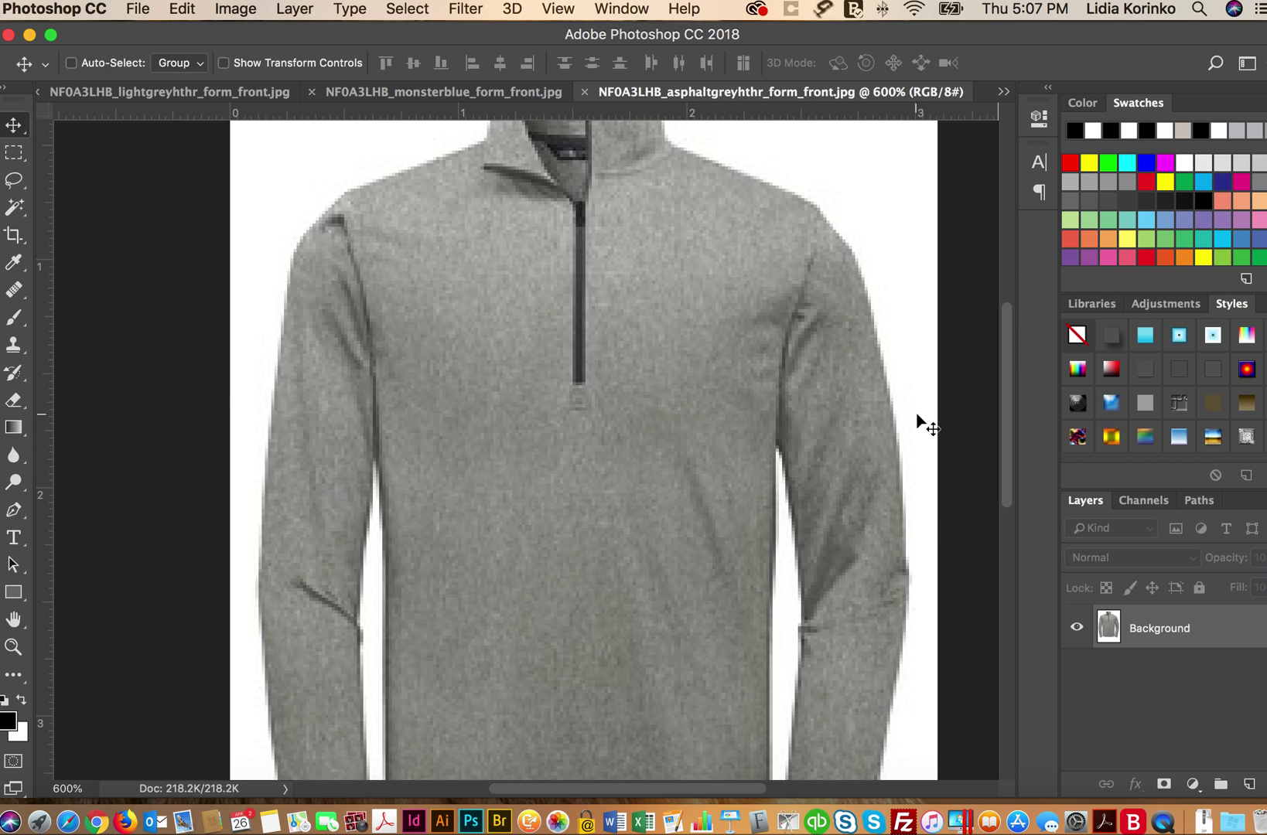
{"action": "right_click", "coordinate": [1163, 826]}
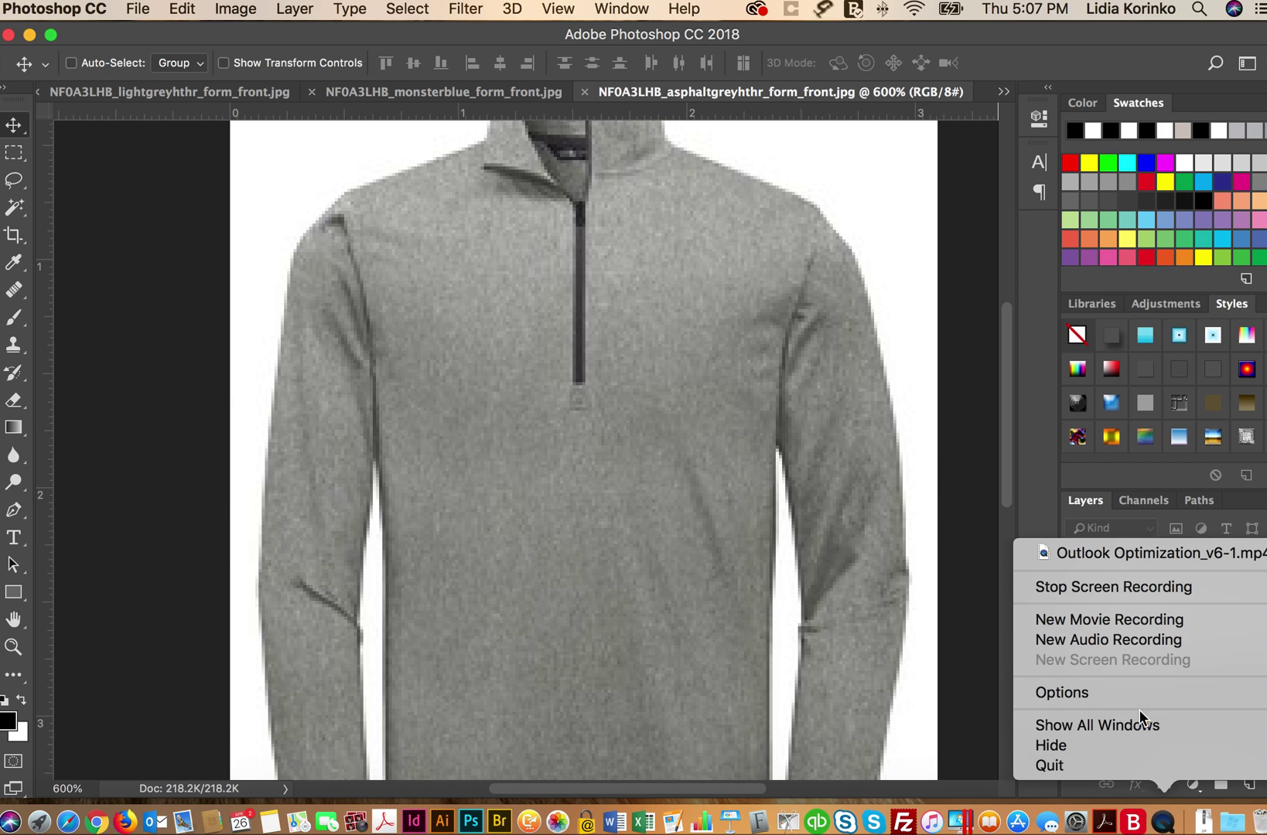